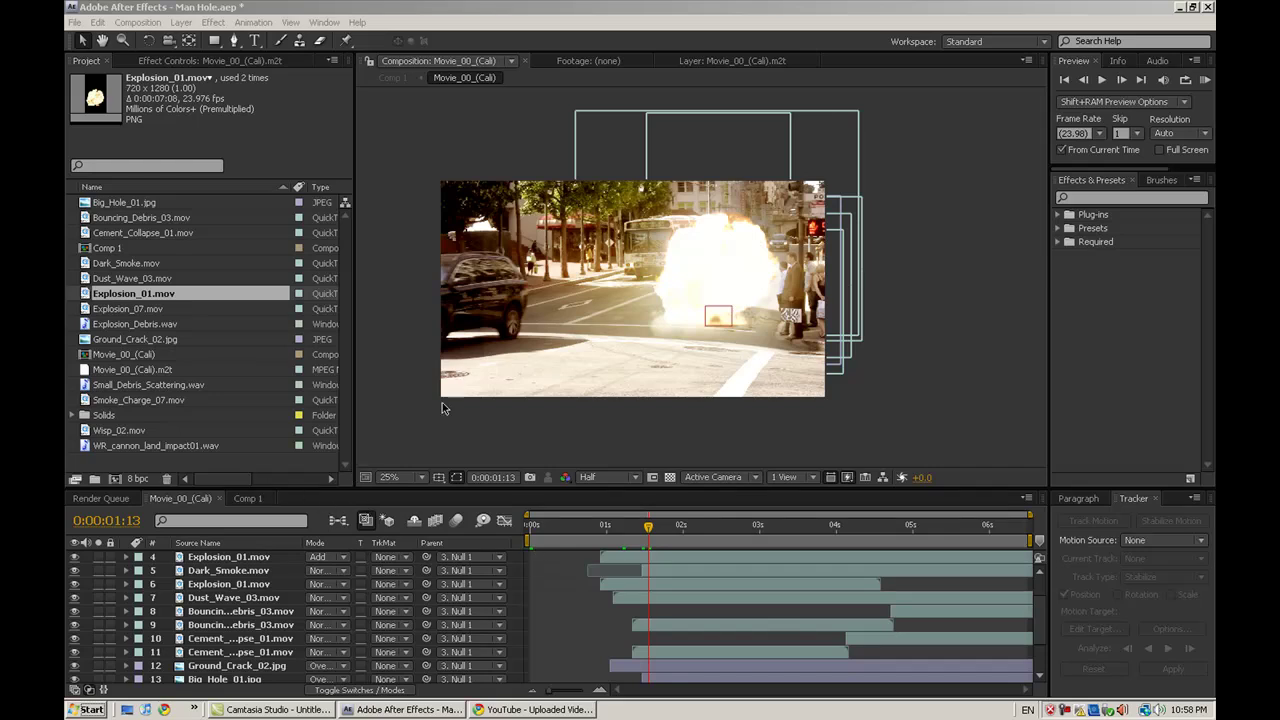
- Scrub through the existing explosion composite to review the blast frames
drag(648, 526, 635, 526)
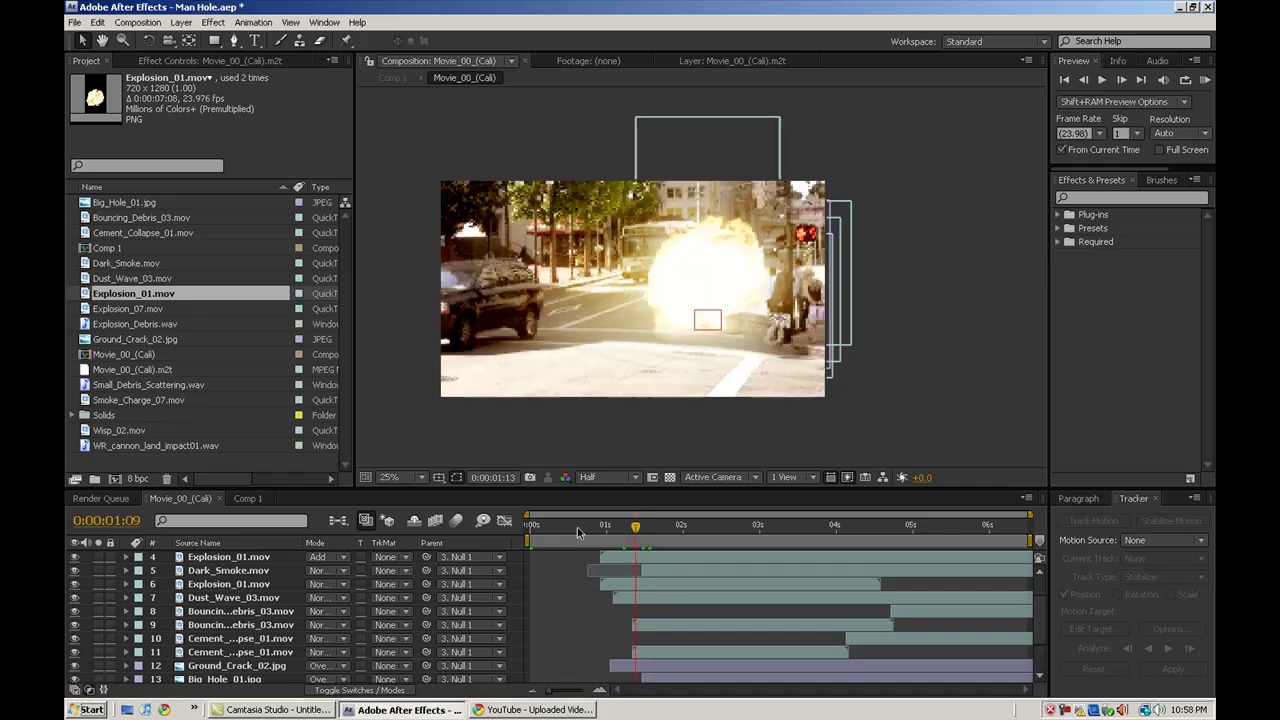
click(529, 530)
mouse_move(529, 527)
mouse_down()
mouse_move(751, 527)
mouse_move(506, 527)
mouse_move(803, 529)
mouse_move(530, 529)
mouse_up()
scroll(726, 345, up, 2)
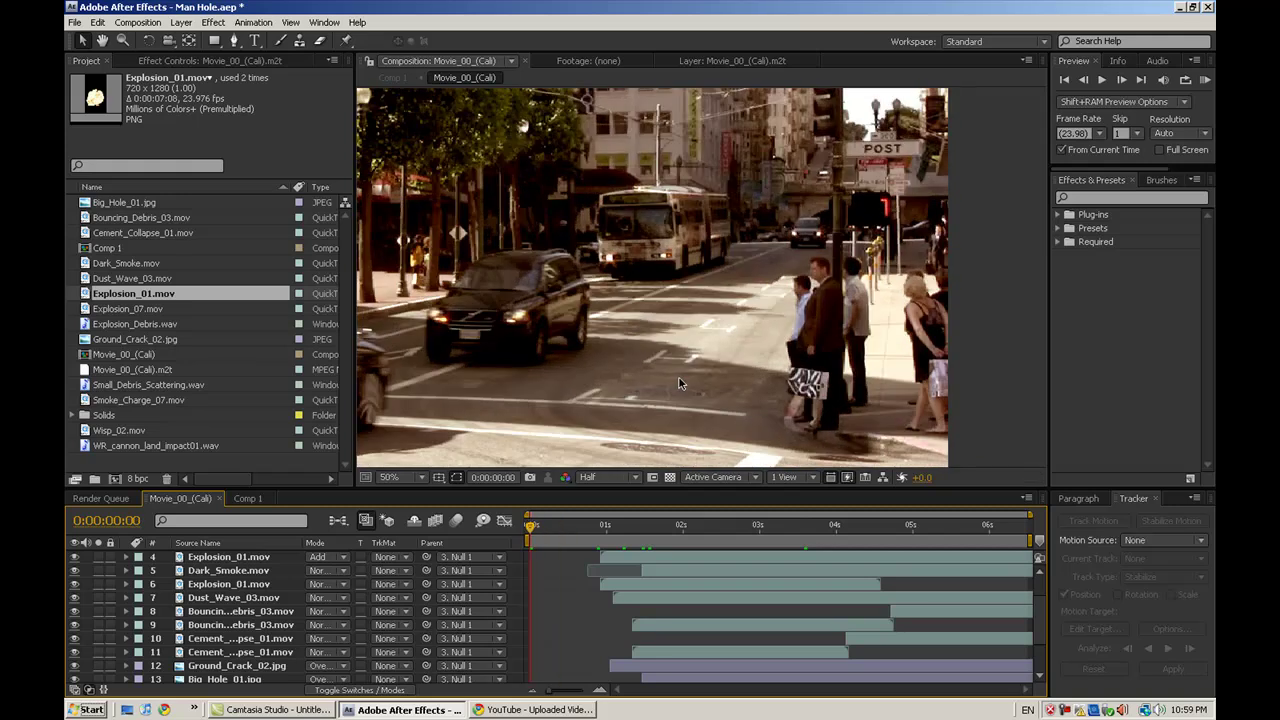
scroll(681, 395, down, 2)
drag(543, 529, 767, 531)
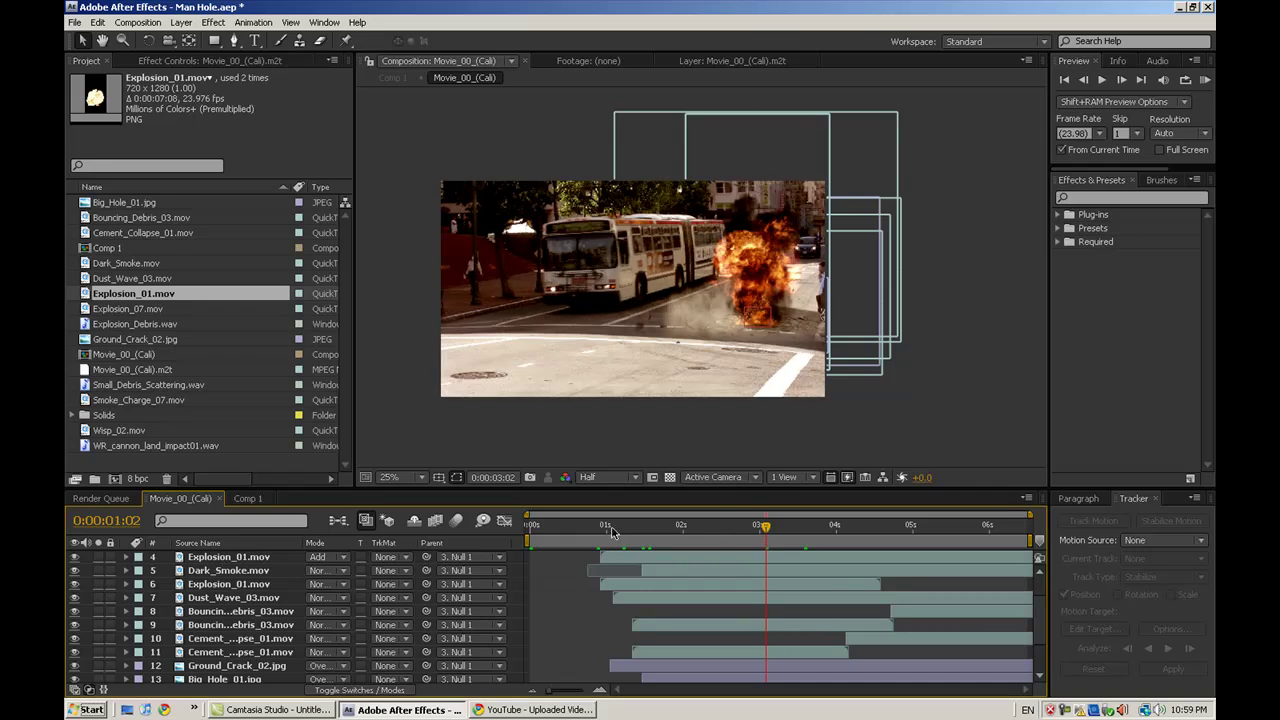
drag(613, 532, 565, 530)
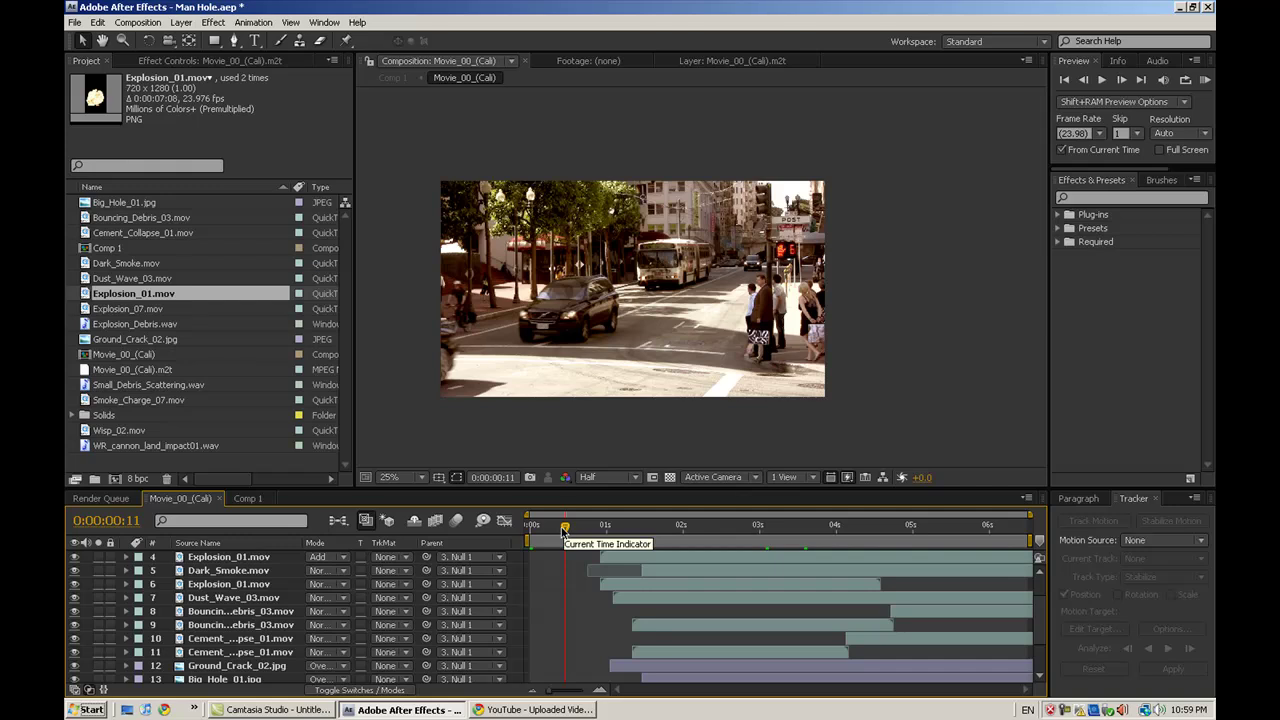
drag(568, 530, 628, 527)
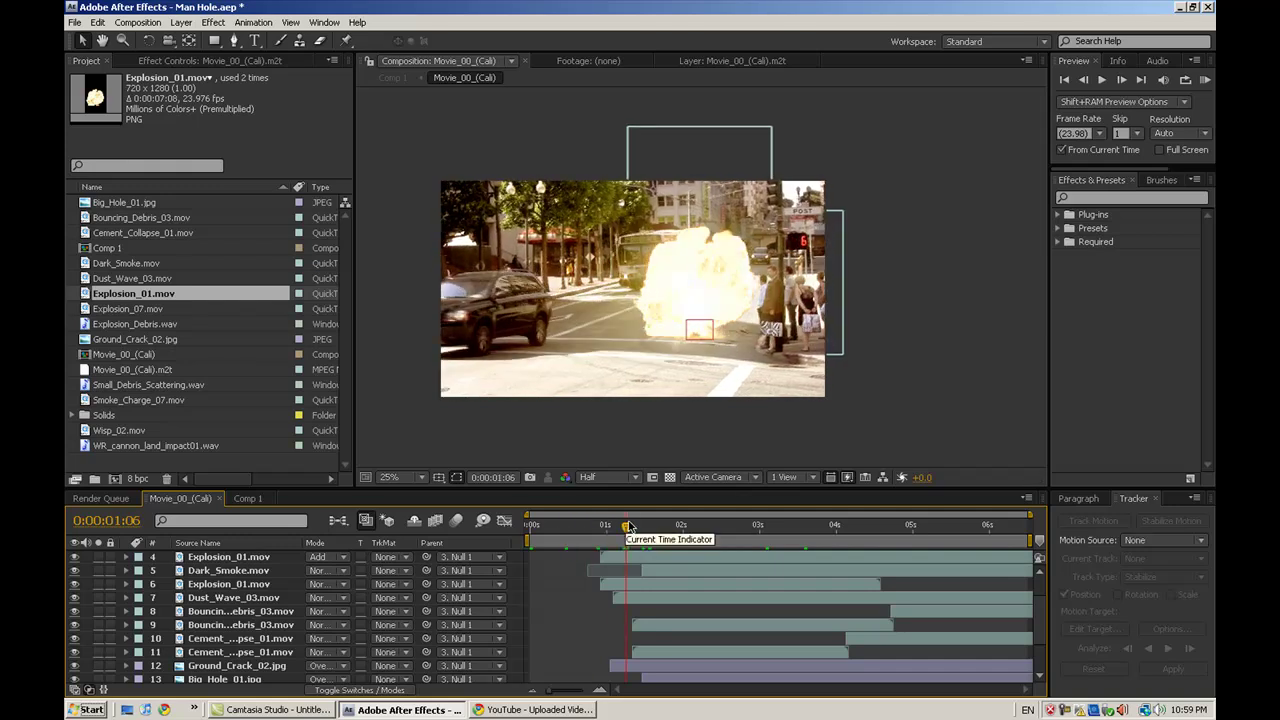
drag(628, 527, 642, 527)
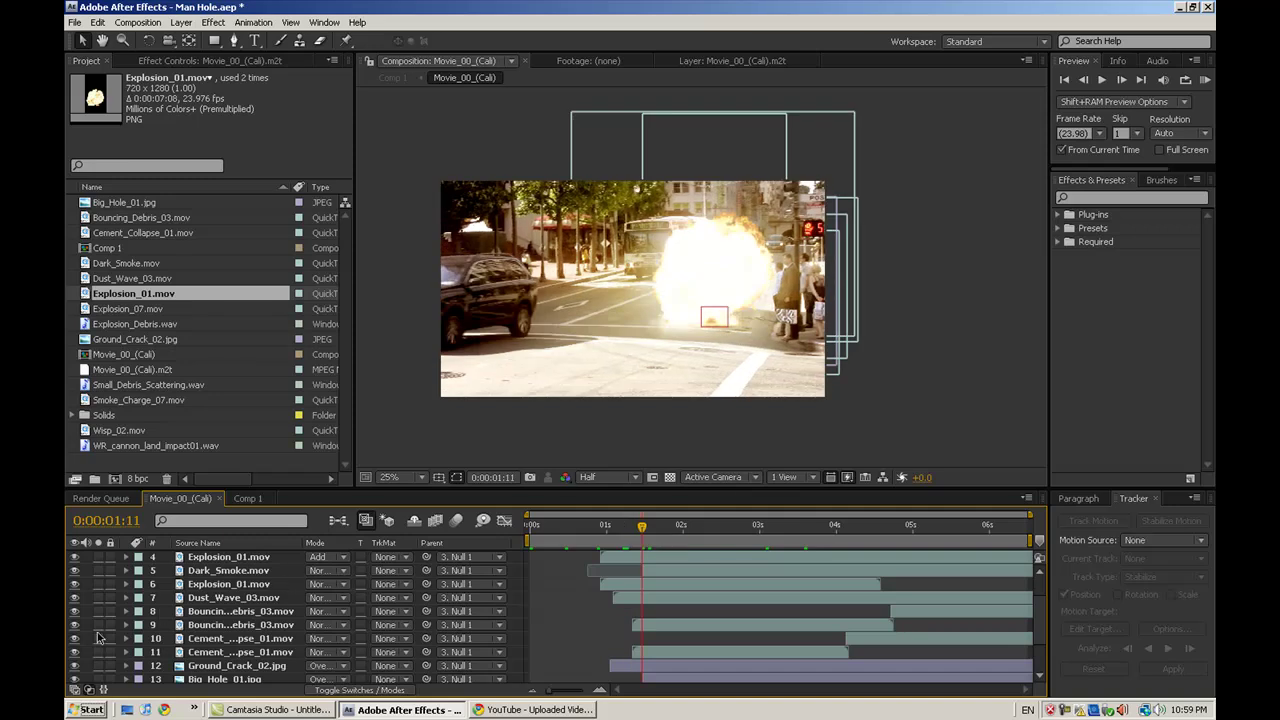
- Solo Explosion_01.mov, restore all layers, and zoom the preview to 50%
click(98, 585)
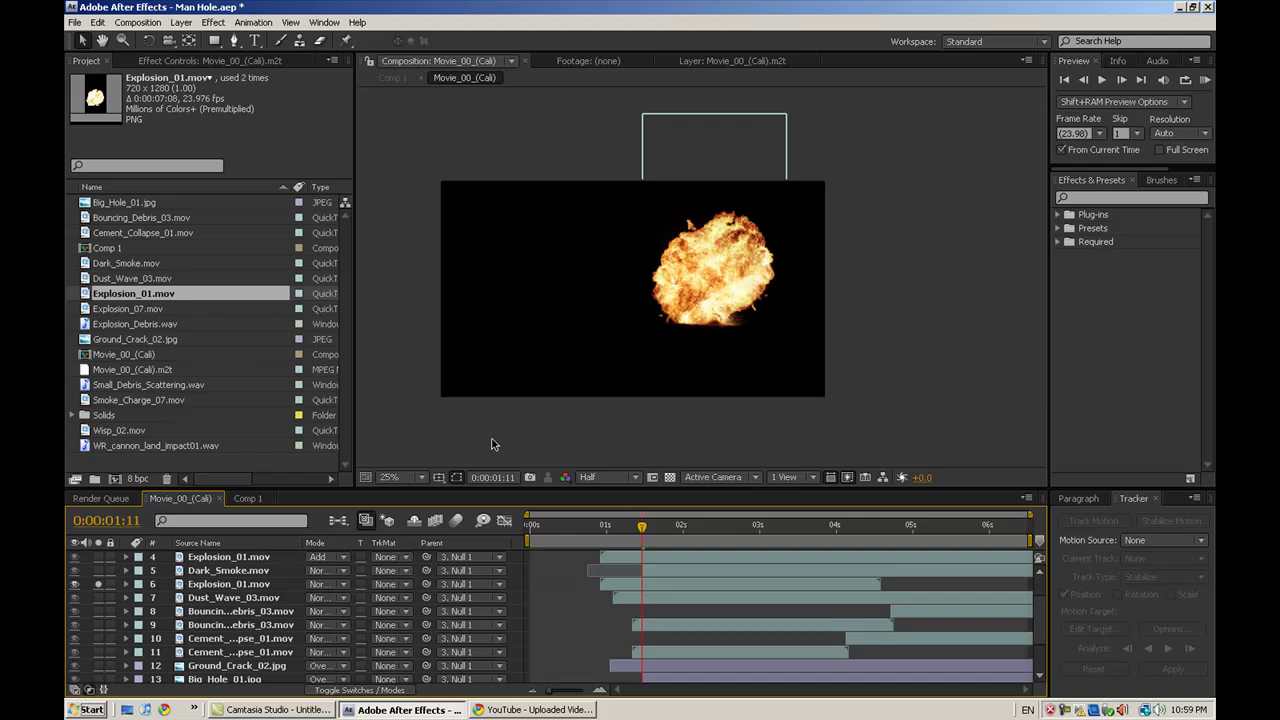
click(98, 584)
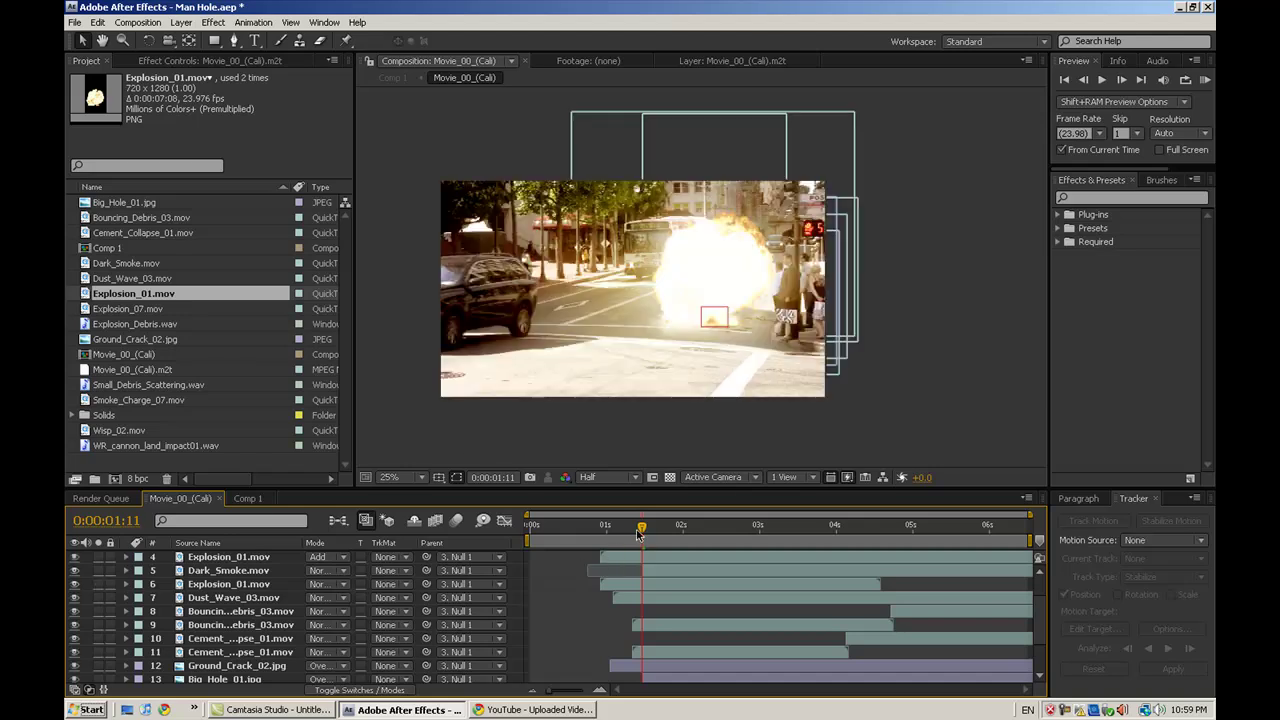
drag(642, 527, 740, 532)
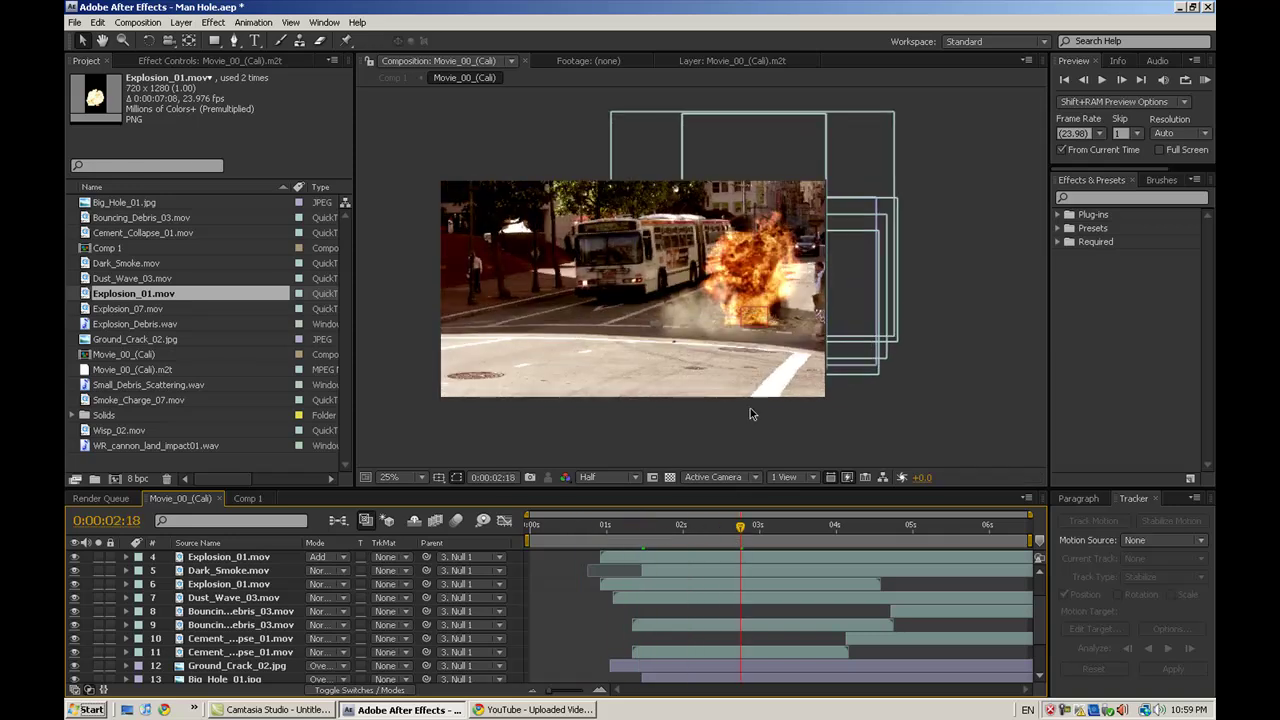
key(period)
scroll(752, 414, down, 1)
scroll(551, 409, up, 1)
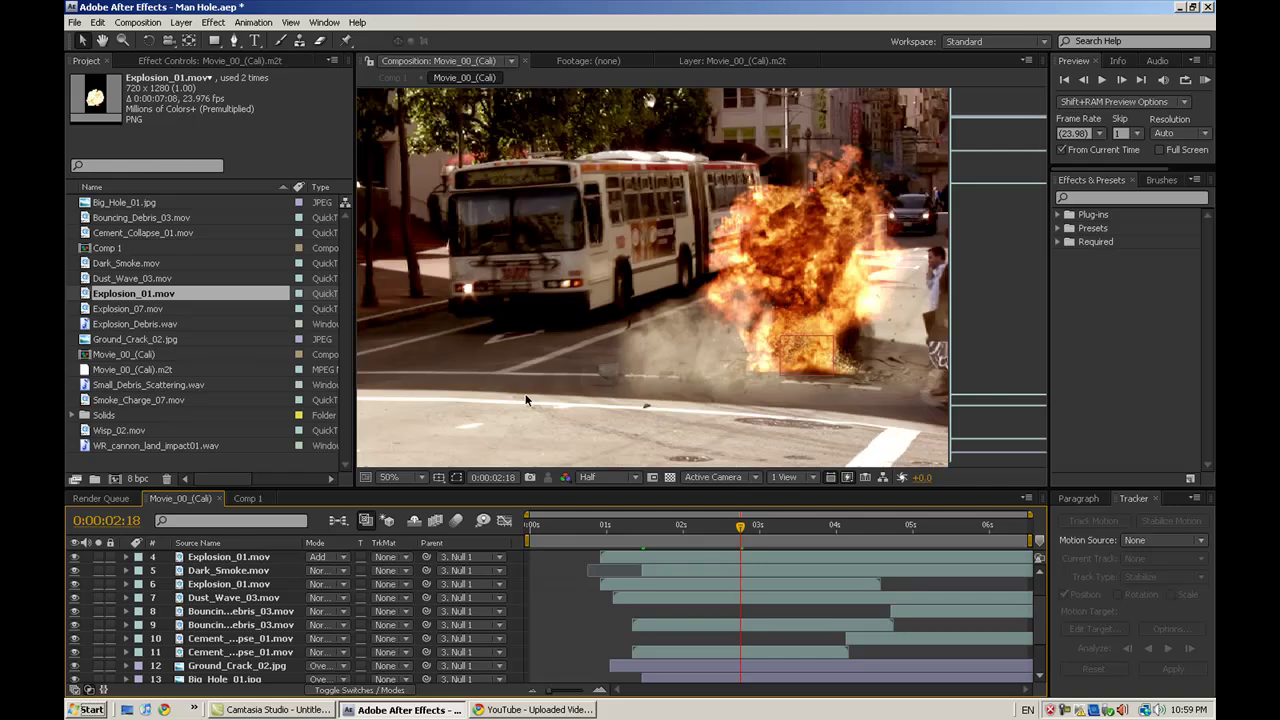
scroll(602, 400, down, 1)
drag(602, 400, 663, 383)
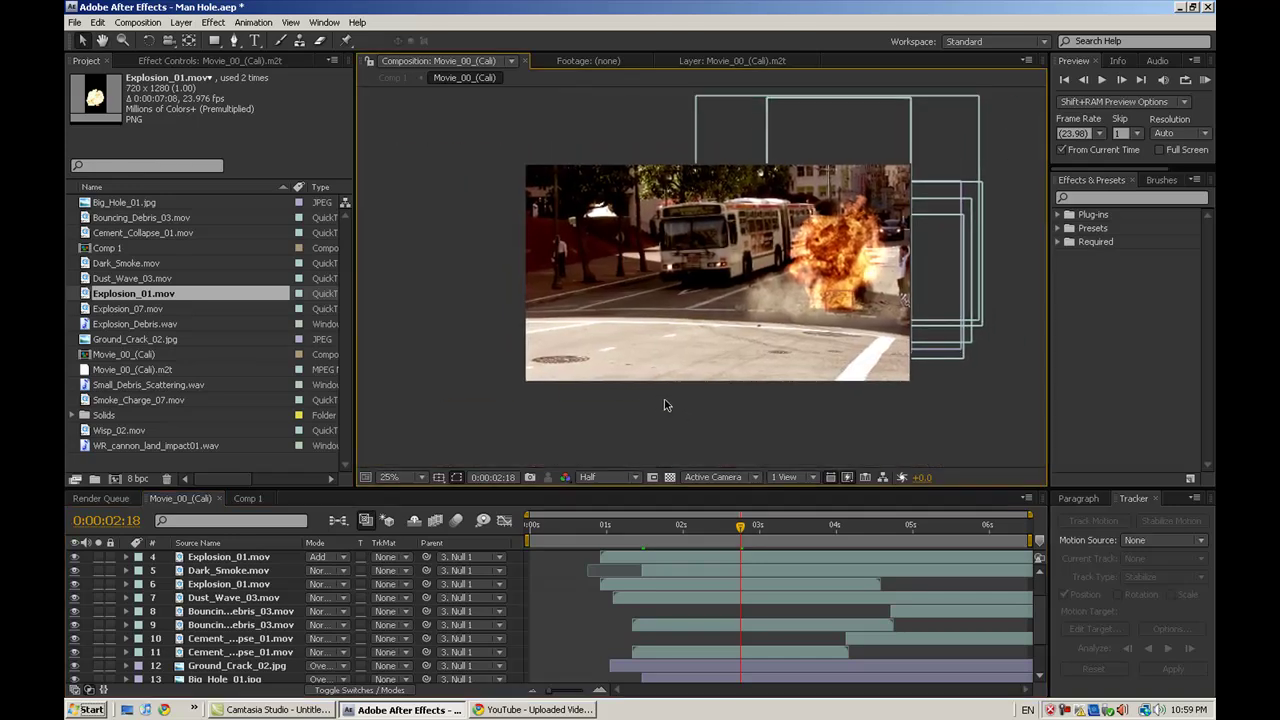
key(period)
scroll(664, 398, down, 1)
drag(741, 530, 539, 546)
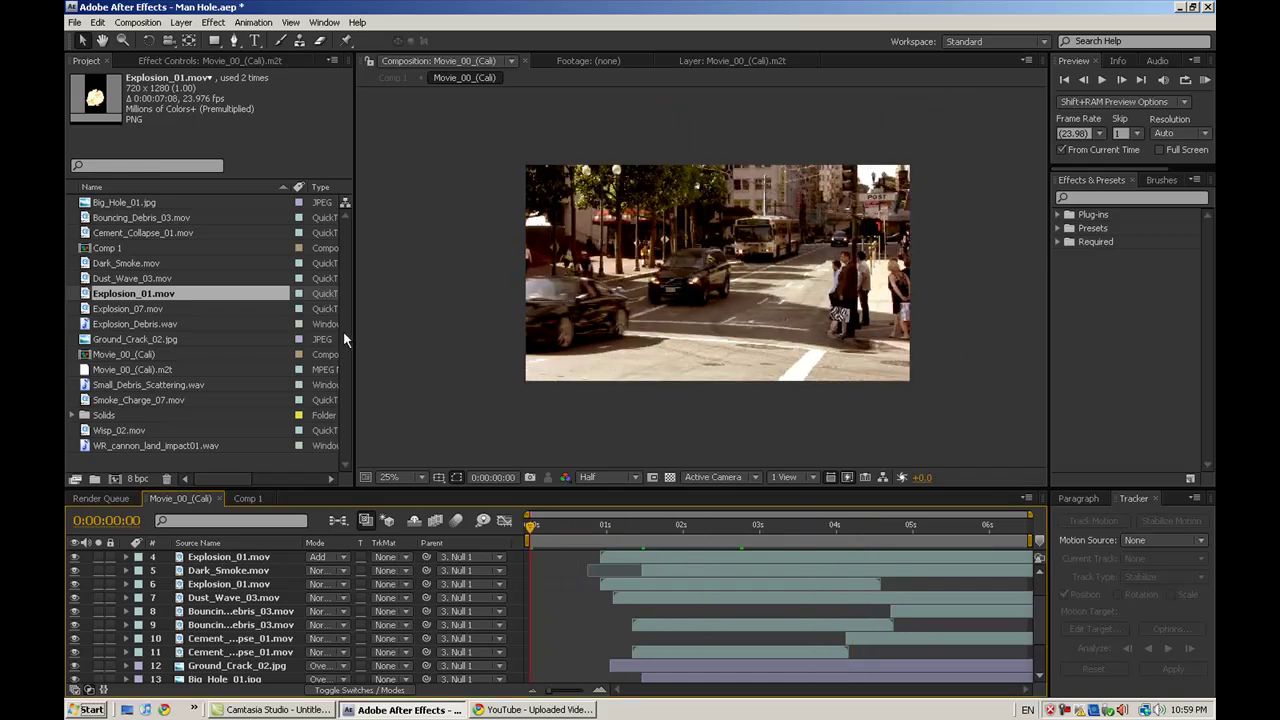
- Create a new composition, Comp 2
click(160, 24)
click(160, 37)
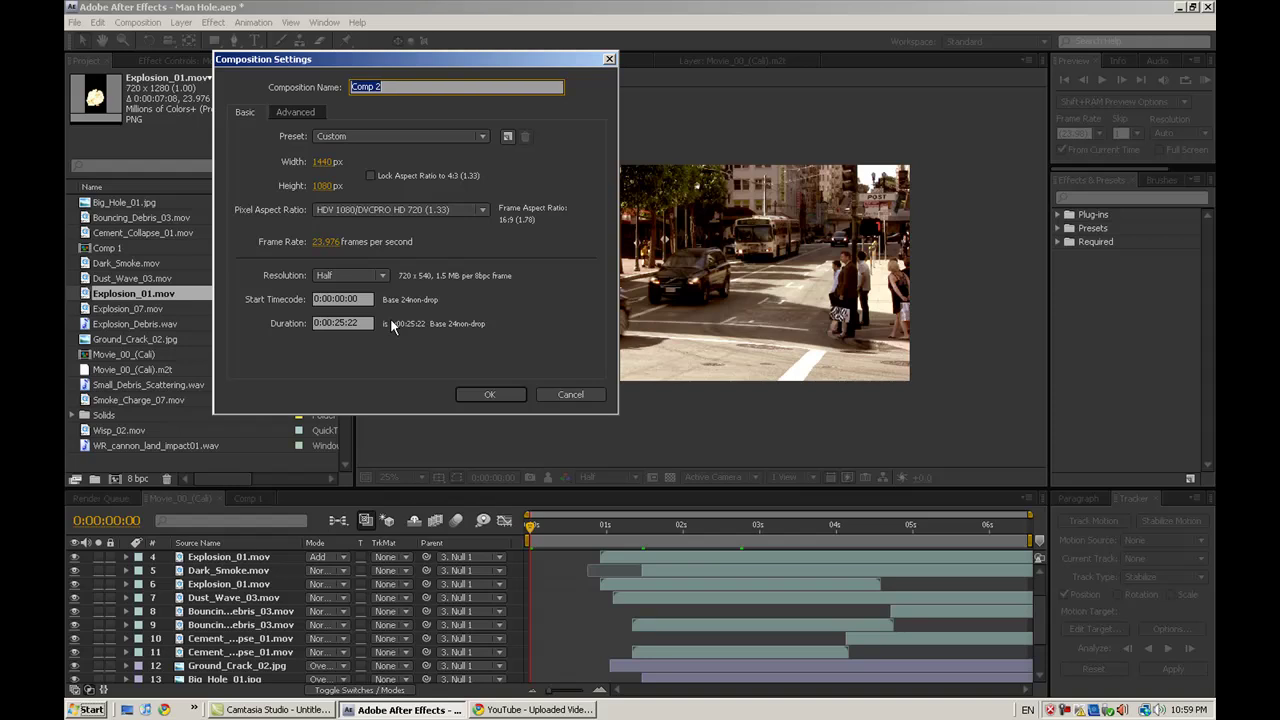
click(490, 394)
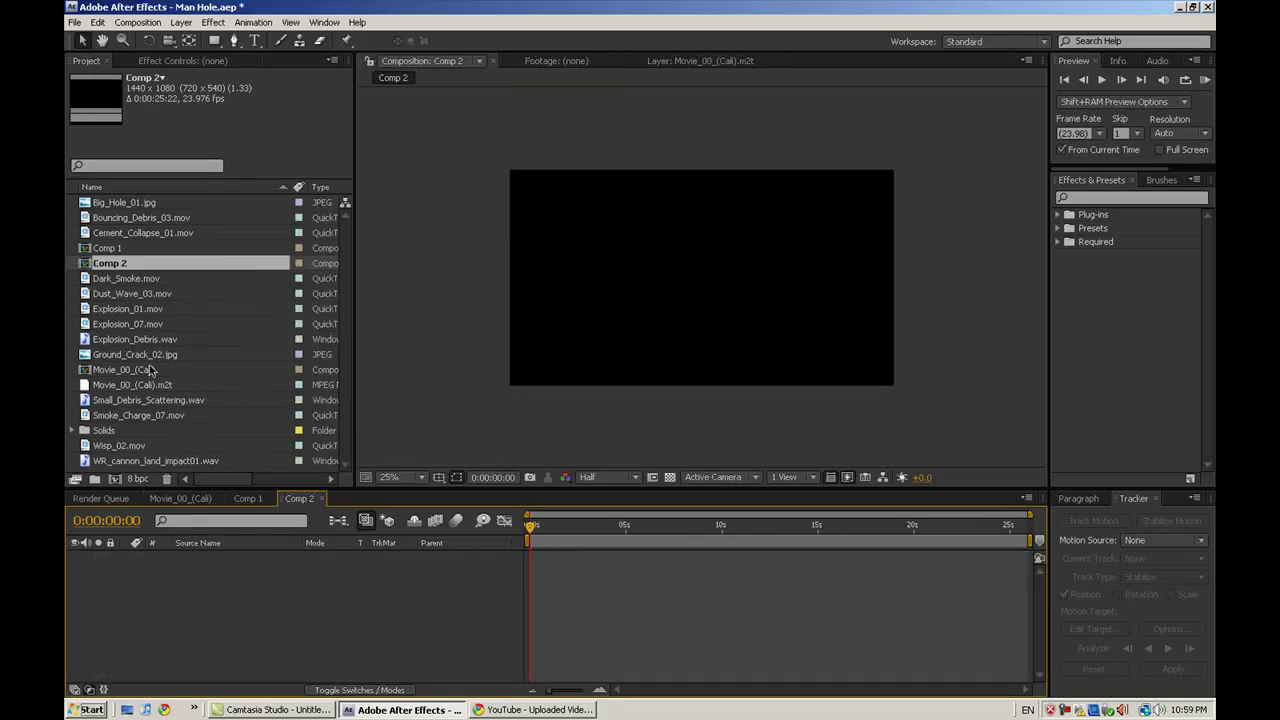
- Copy the Movie_00_(Cali).m2t layer from Movie_00_(Cali) and paste it into Comp 2
click(244, 499)
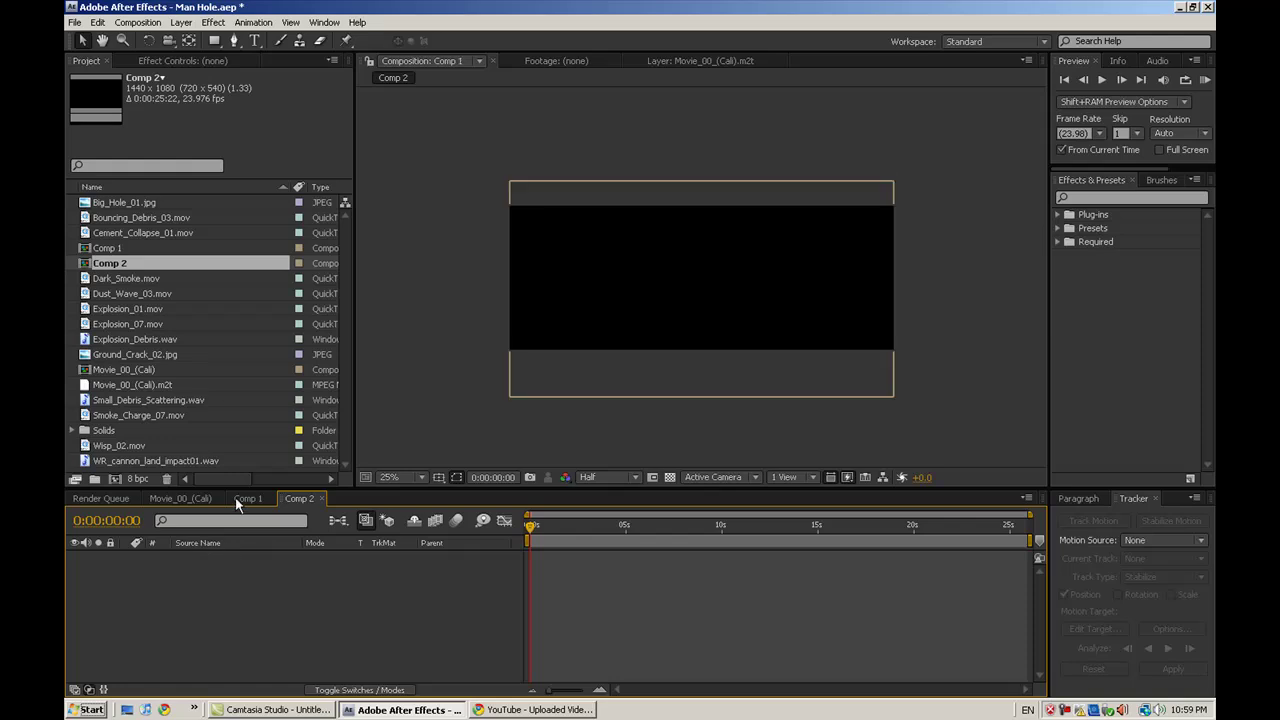
click(180, 498)
scroll(361, 620, down, 2)
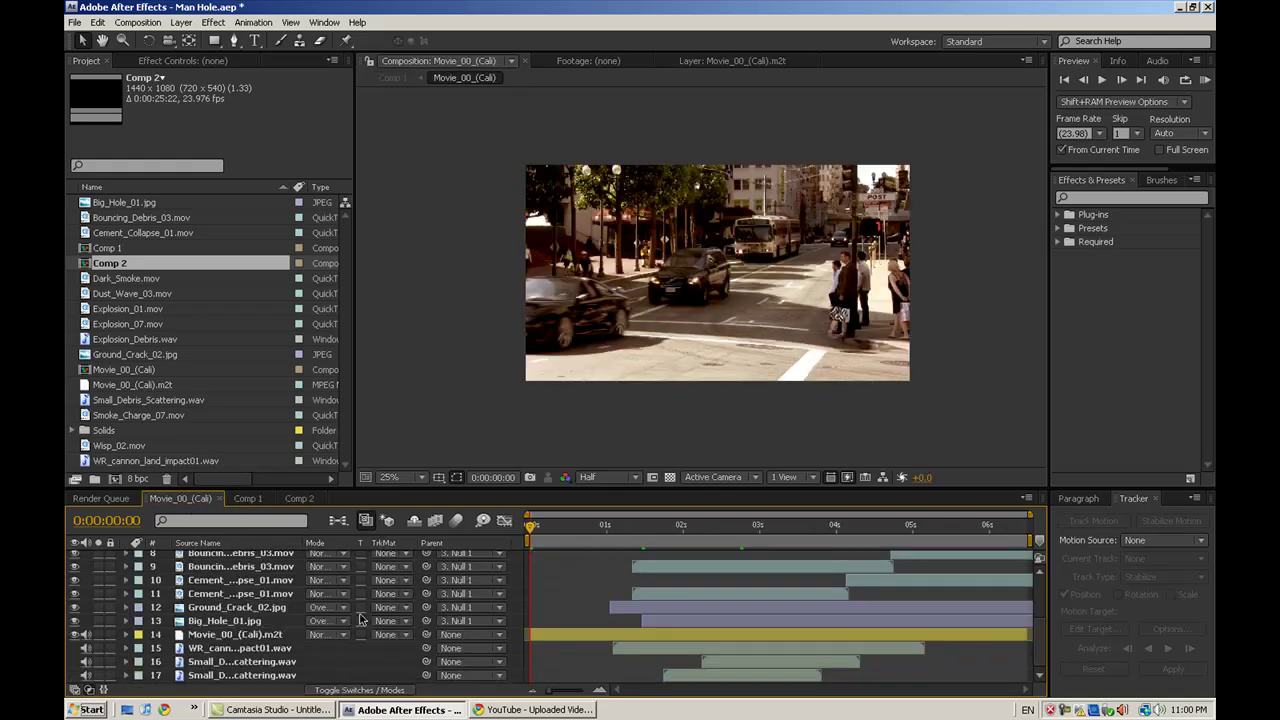
click(256, 634)
key(ctrl+c)
click(299, 498)
key(ctrl+v)
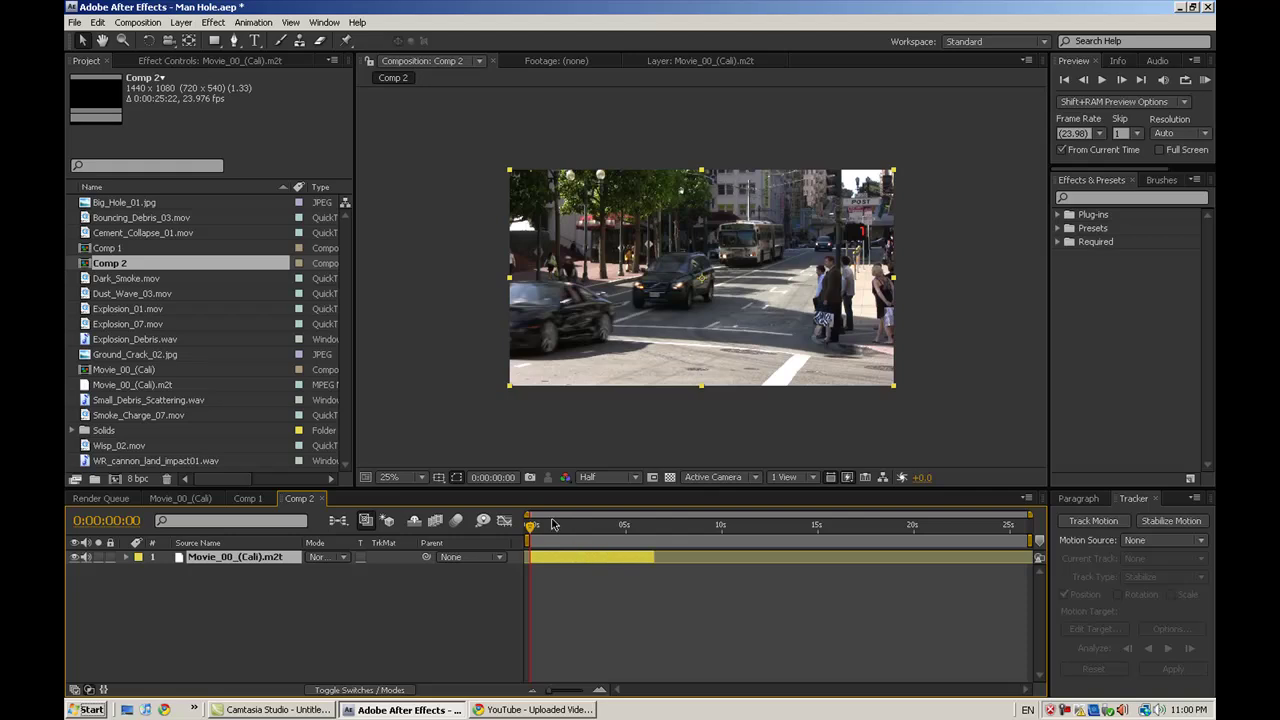
- End the work area at 0:00:06:10 and trim Comp 2 to it
click(652, 527)
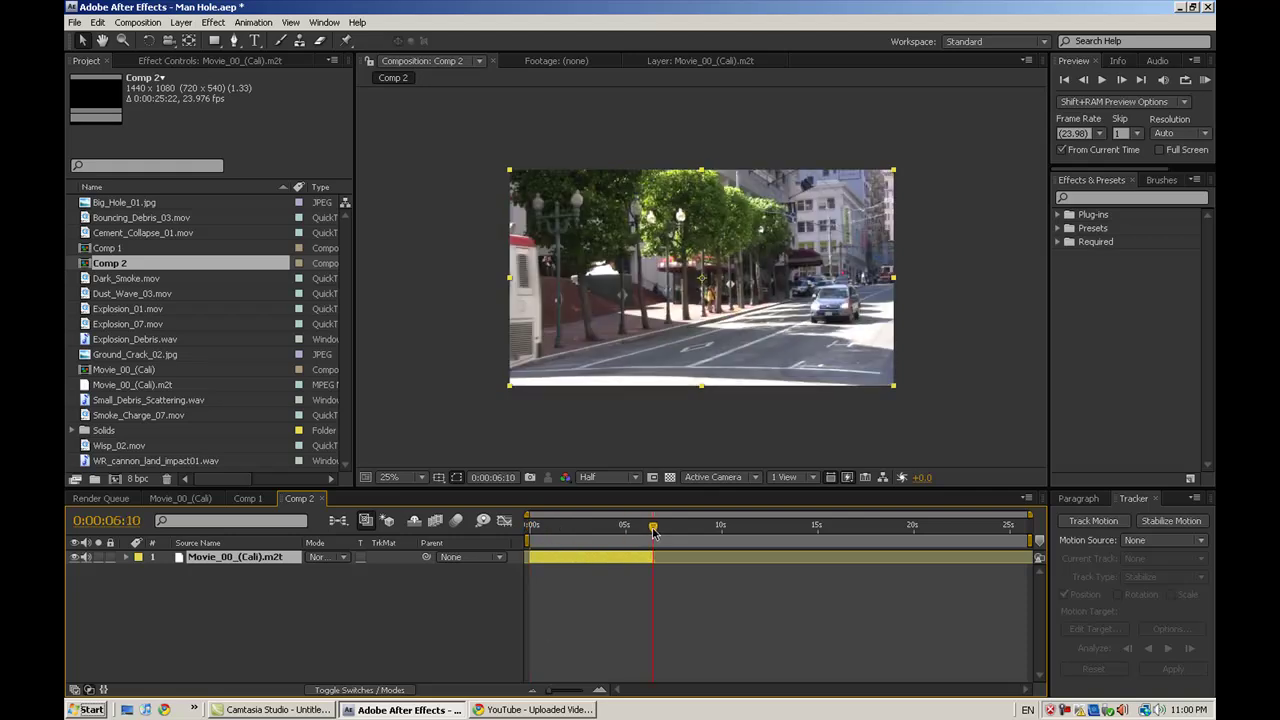
key(n)
right_click(642, 540)
click(690, 577)
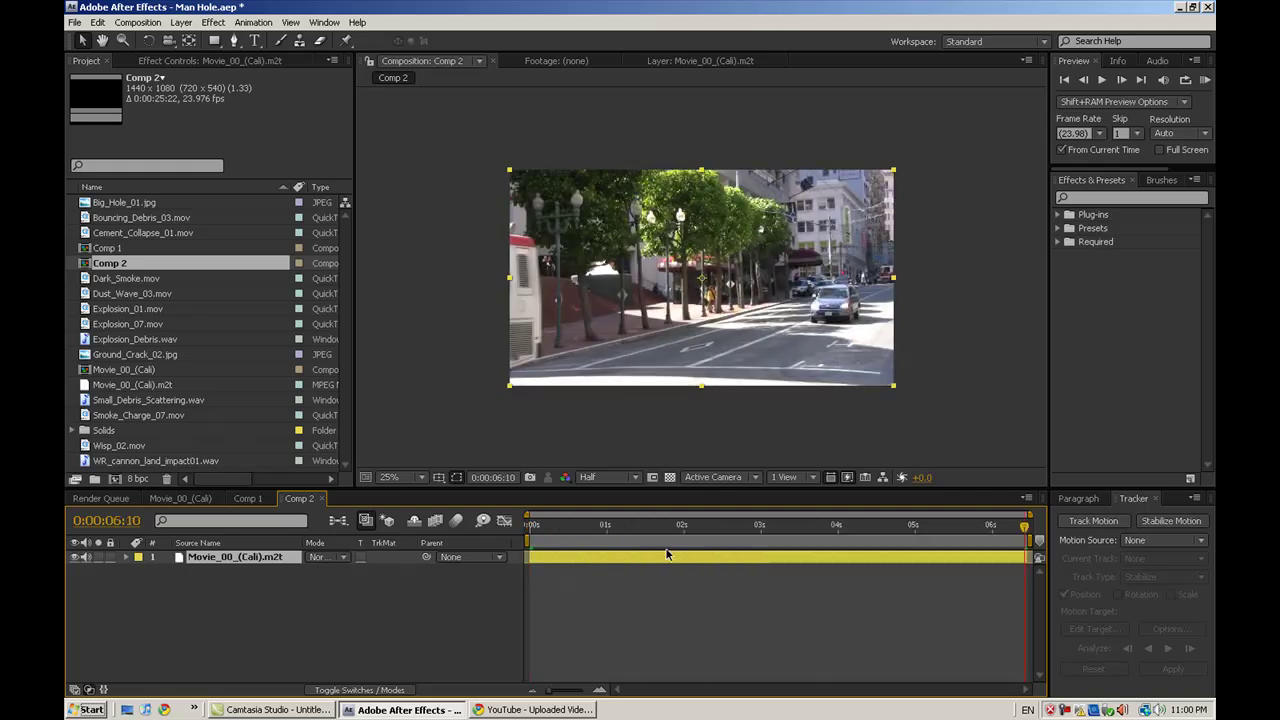
drag(782, 527, 529, 527)
- Open the Tracker panel and start Track Motion on the street footage
scroll(776, 325, up, 2)
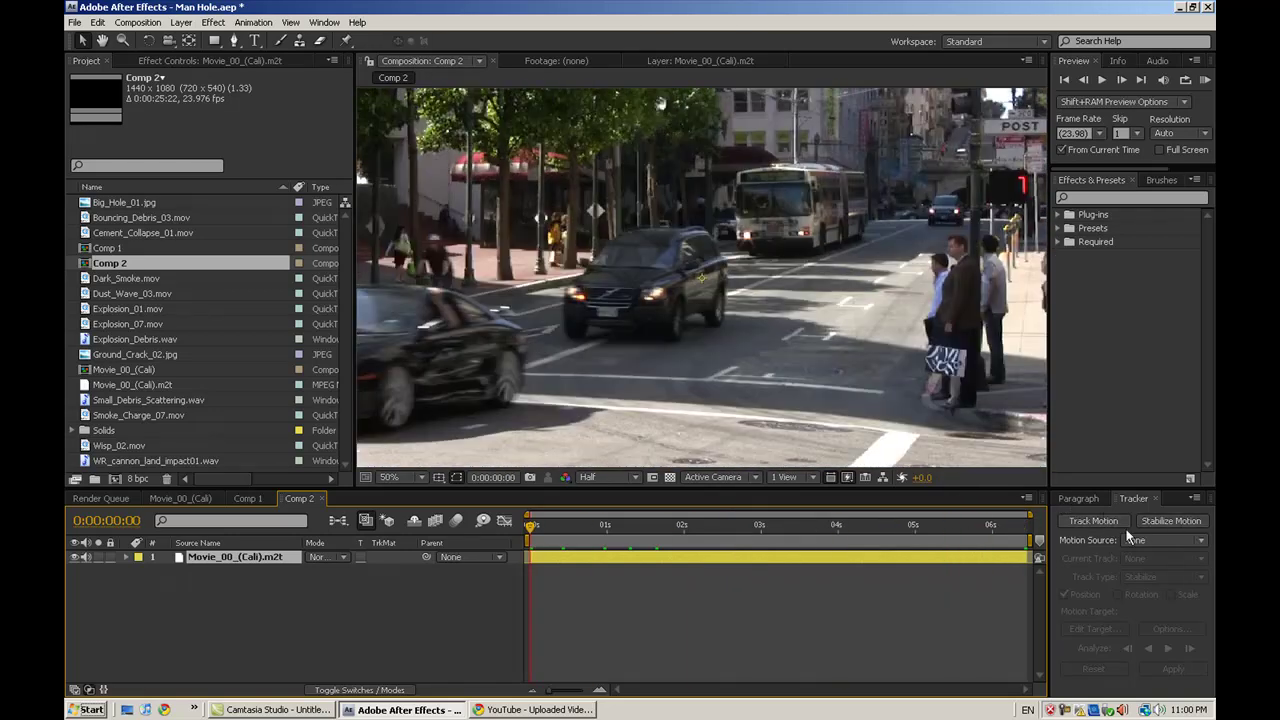
click(324, 22)
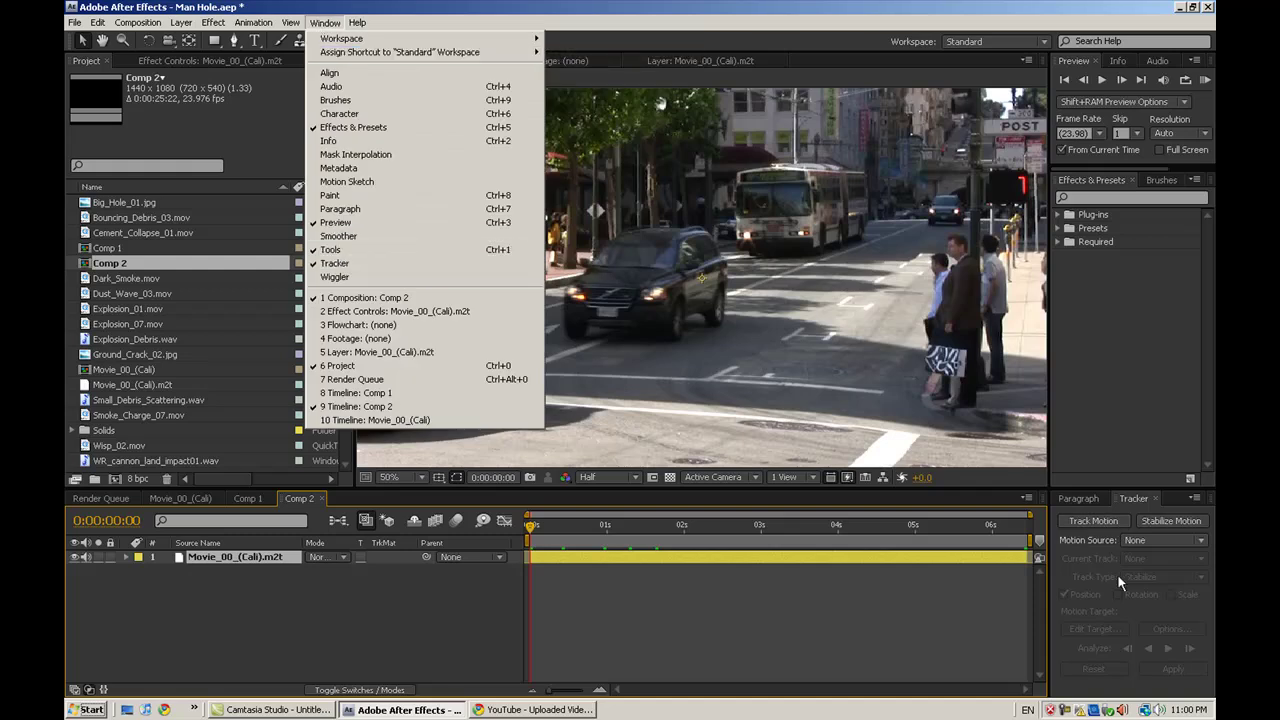
click(1123, 499)
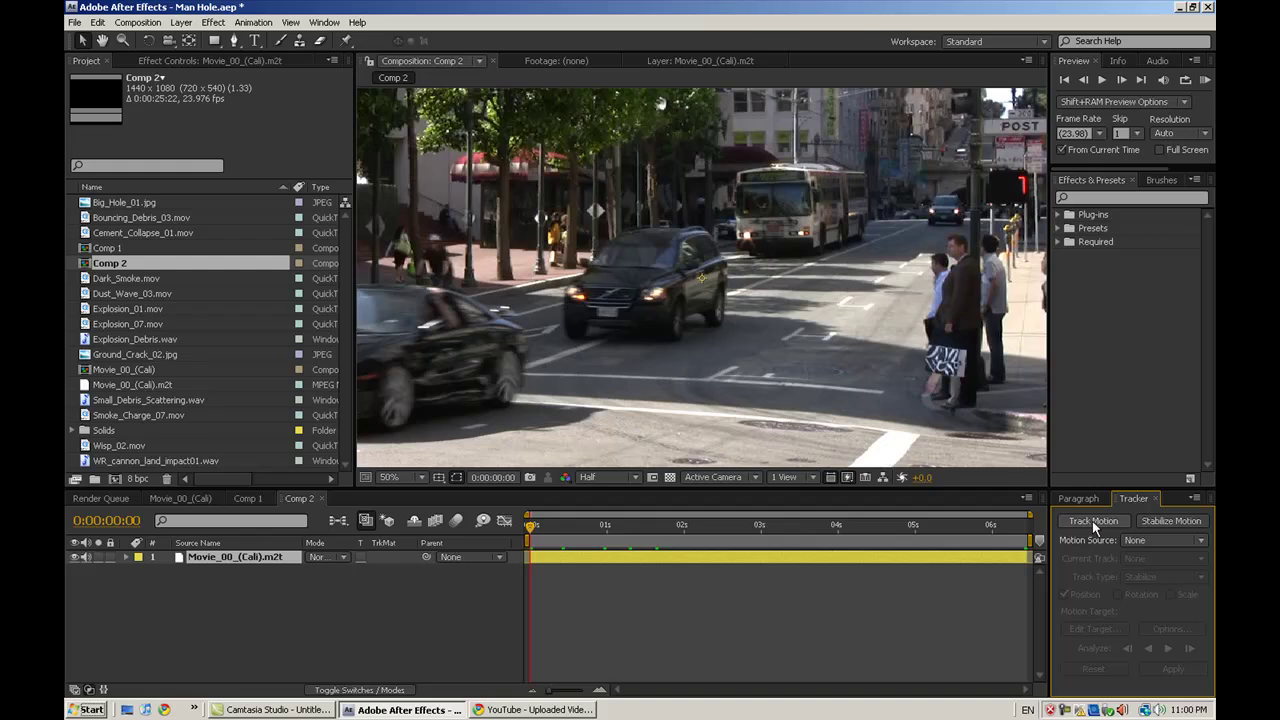
click(1092, 521)
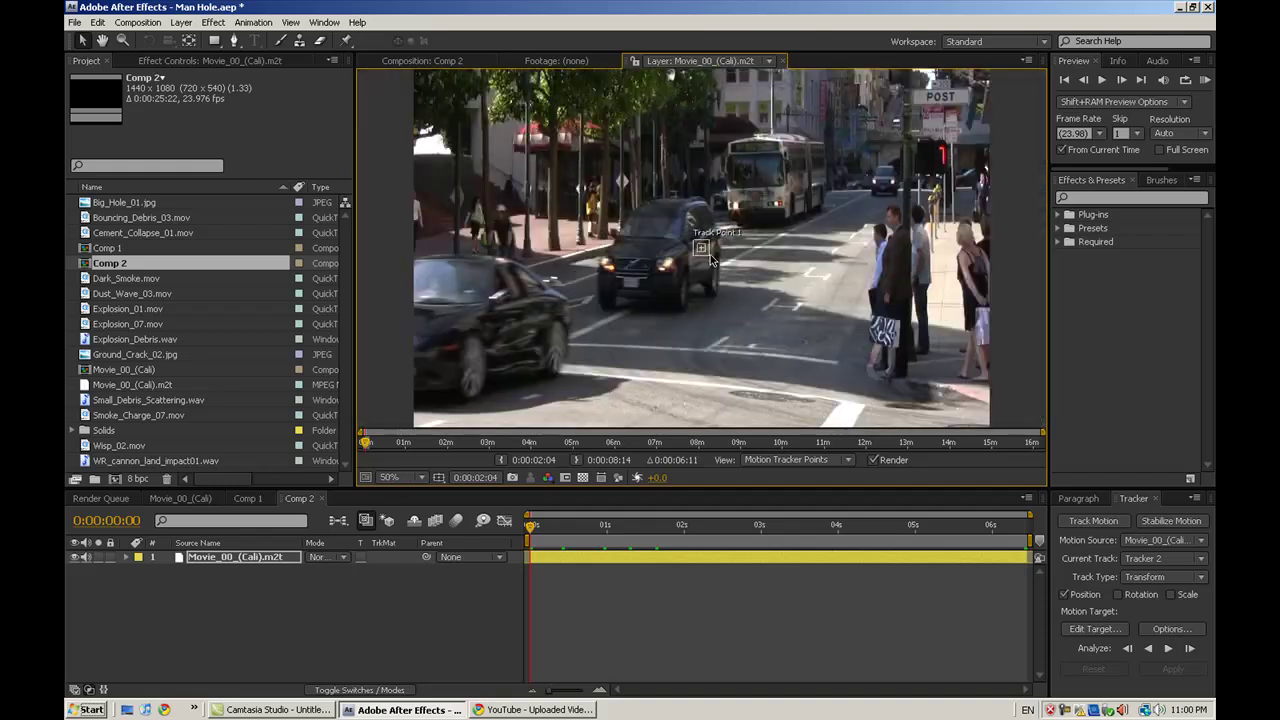
- Place Track Point 1 on the road marking, shrink its search box, and analyze forward
mouse_move(708, 260)
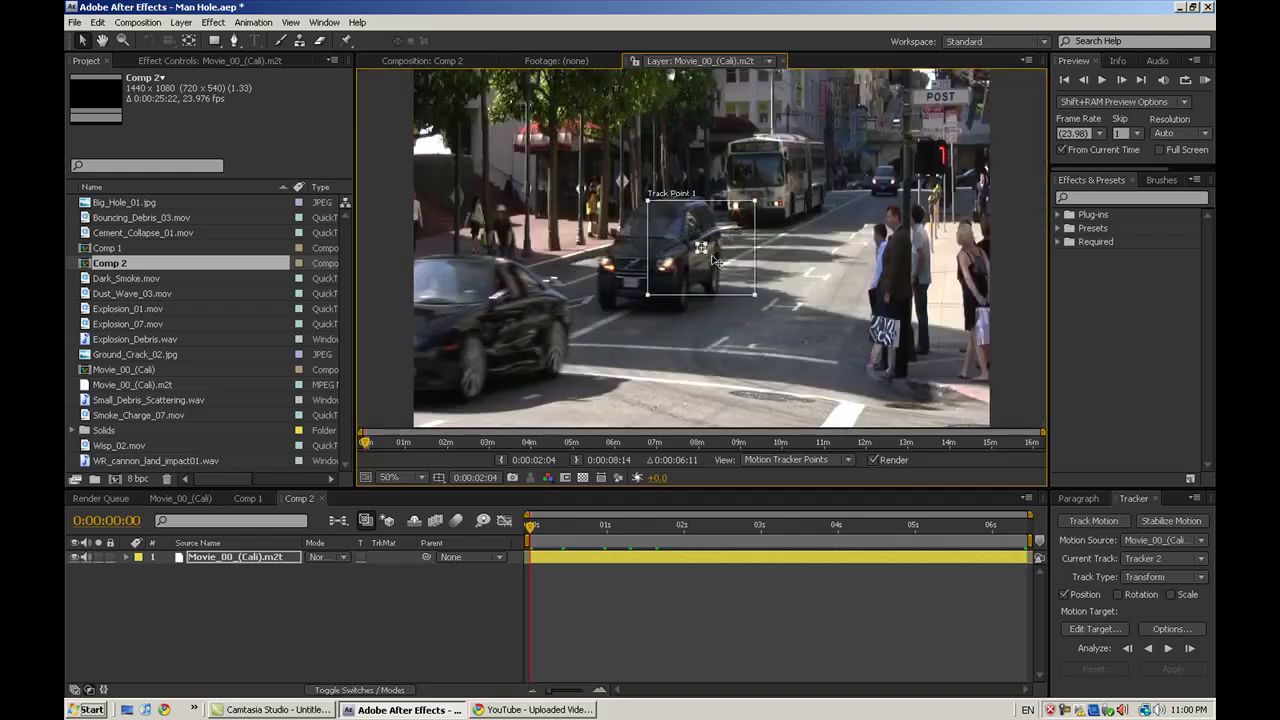
drag(705, 252, 790, 318)
scroll(785, 341, up, 4)
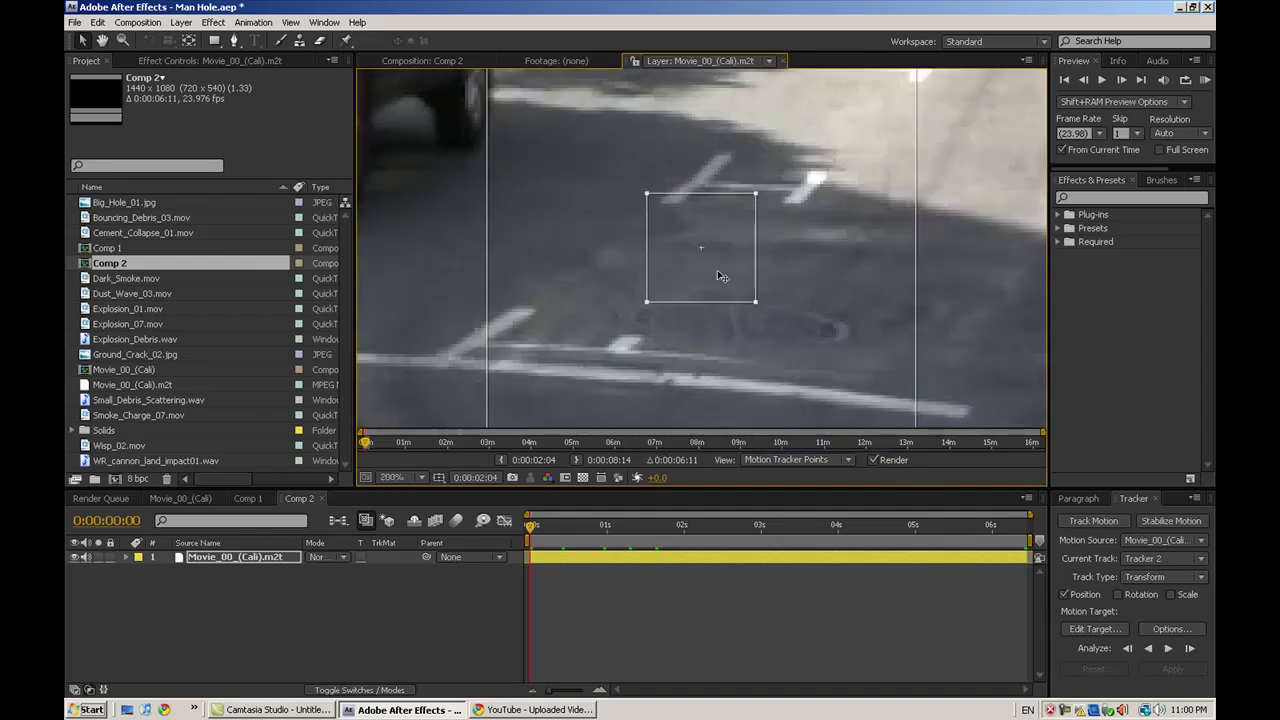
drag(720, 277, 691, 223)
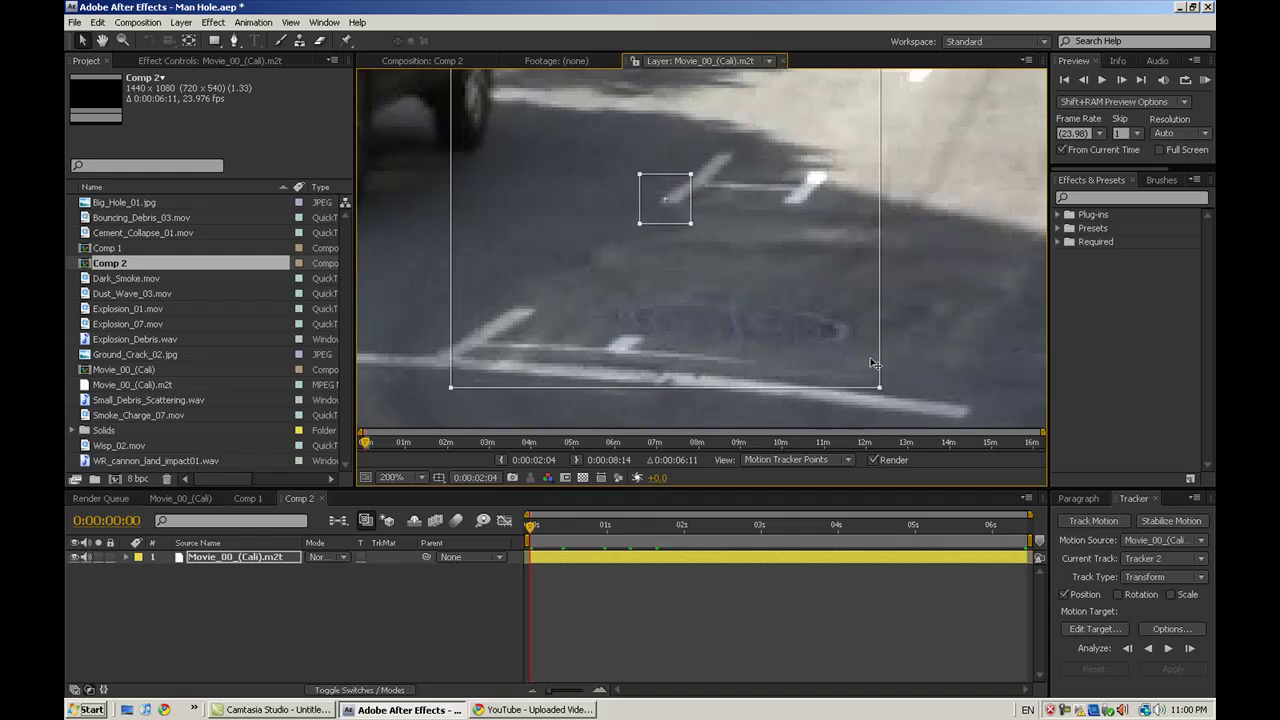
drag(879, 390, 793, 317)
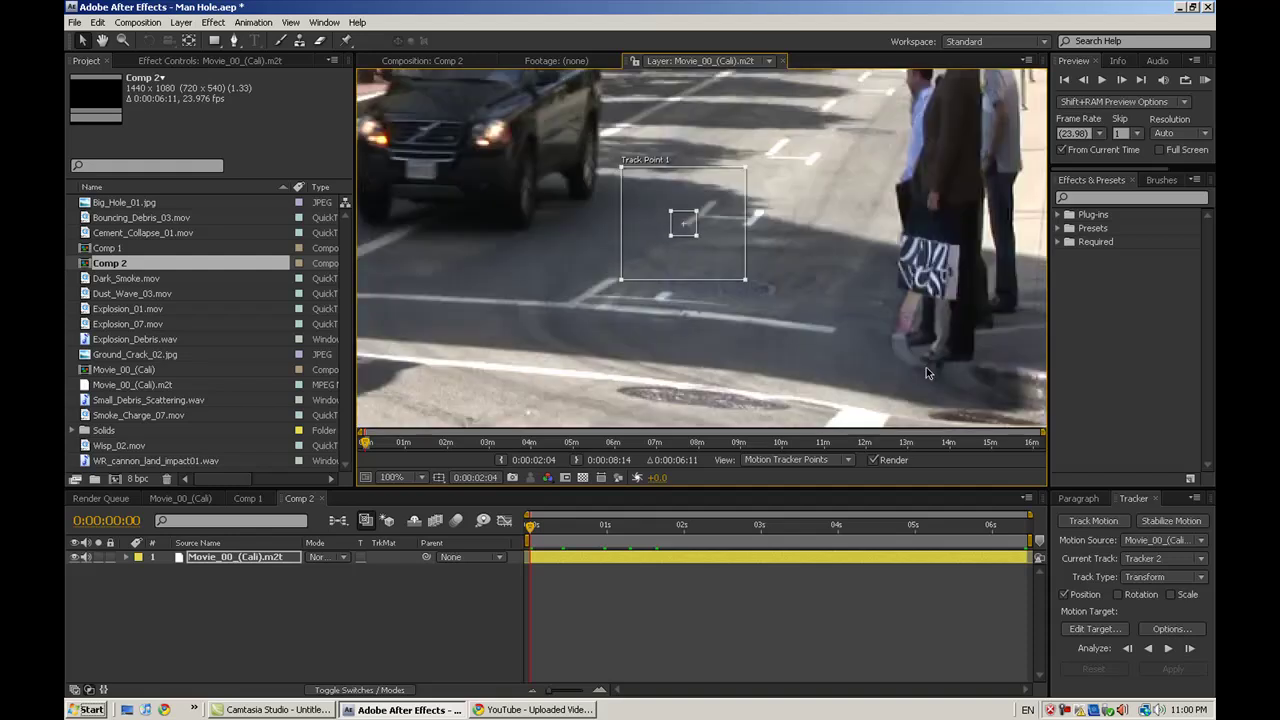
click(1167, 648)
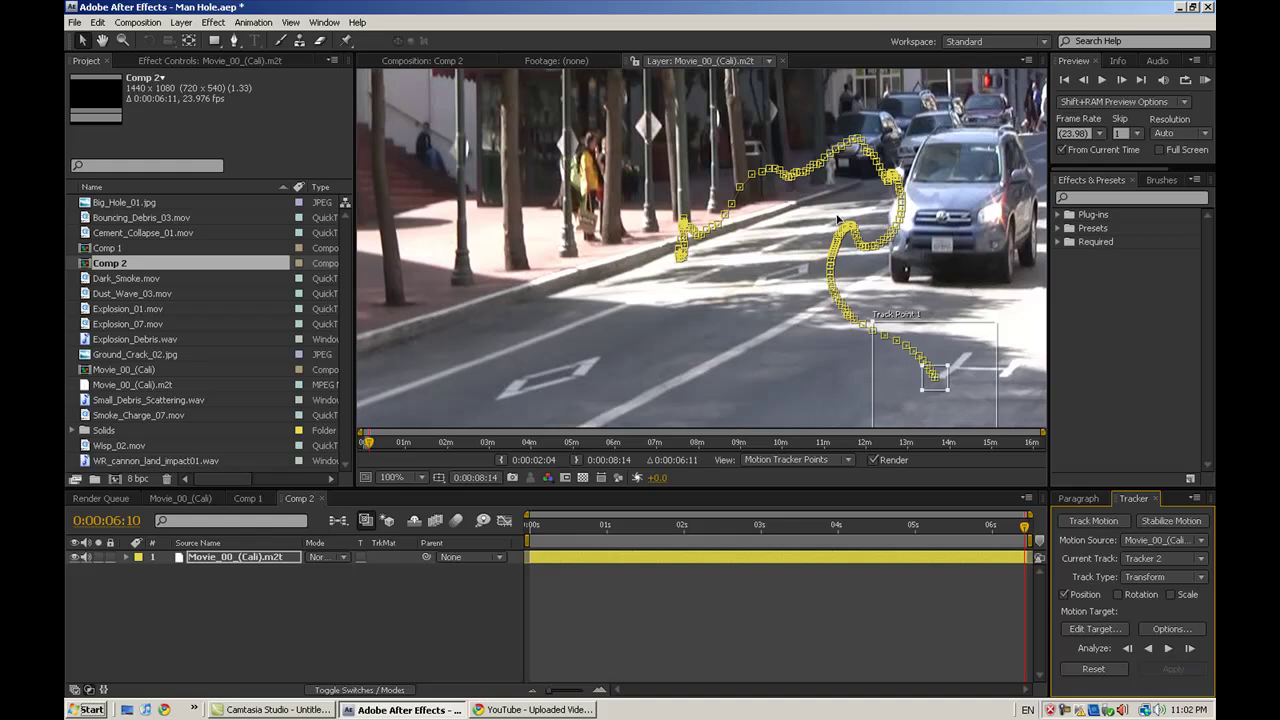
- Add a null object layer, Null 2, to Comp 2
scroll(788, 265, down, 4)
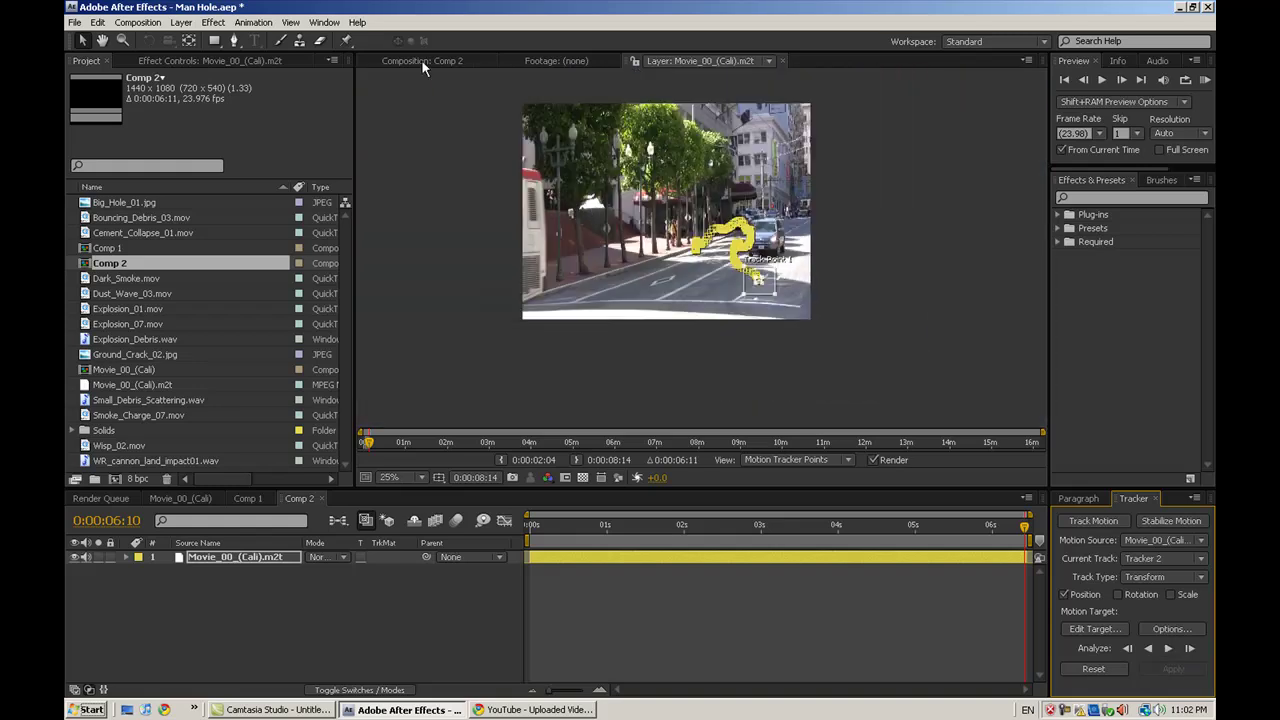
click(181, 23)
mouse_move(208, 40)
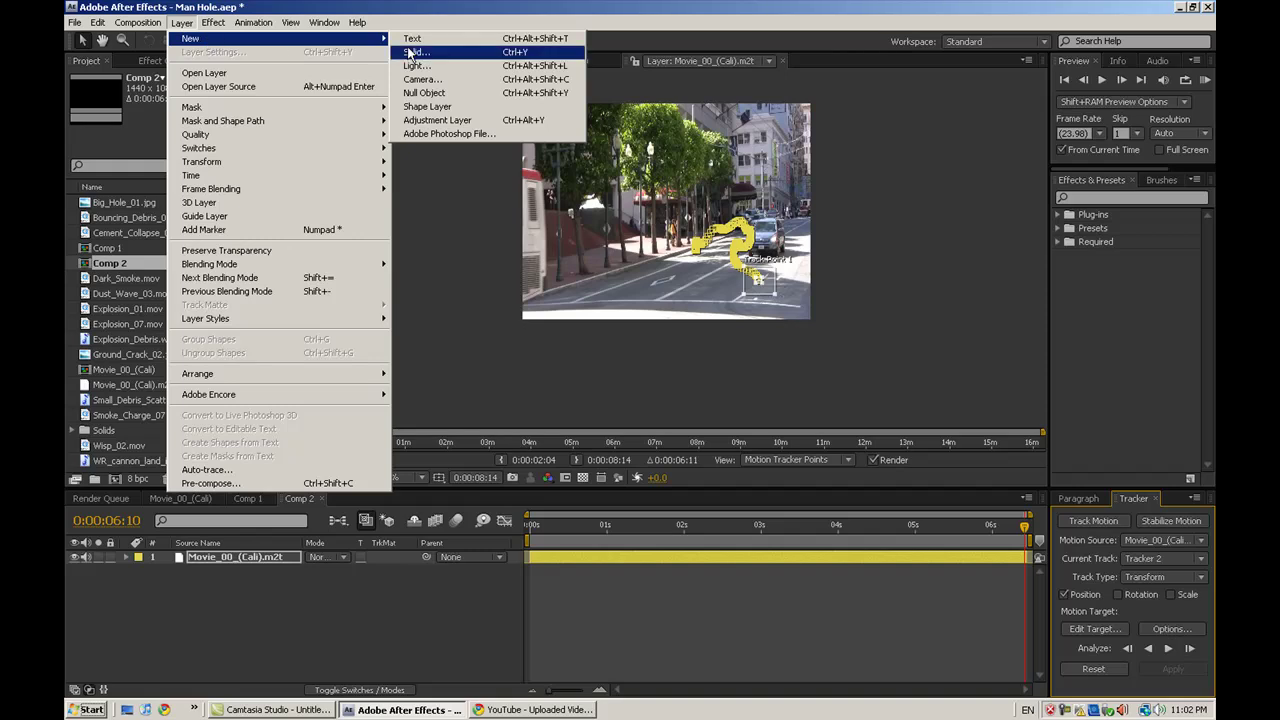
click(440, 94)
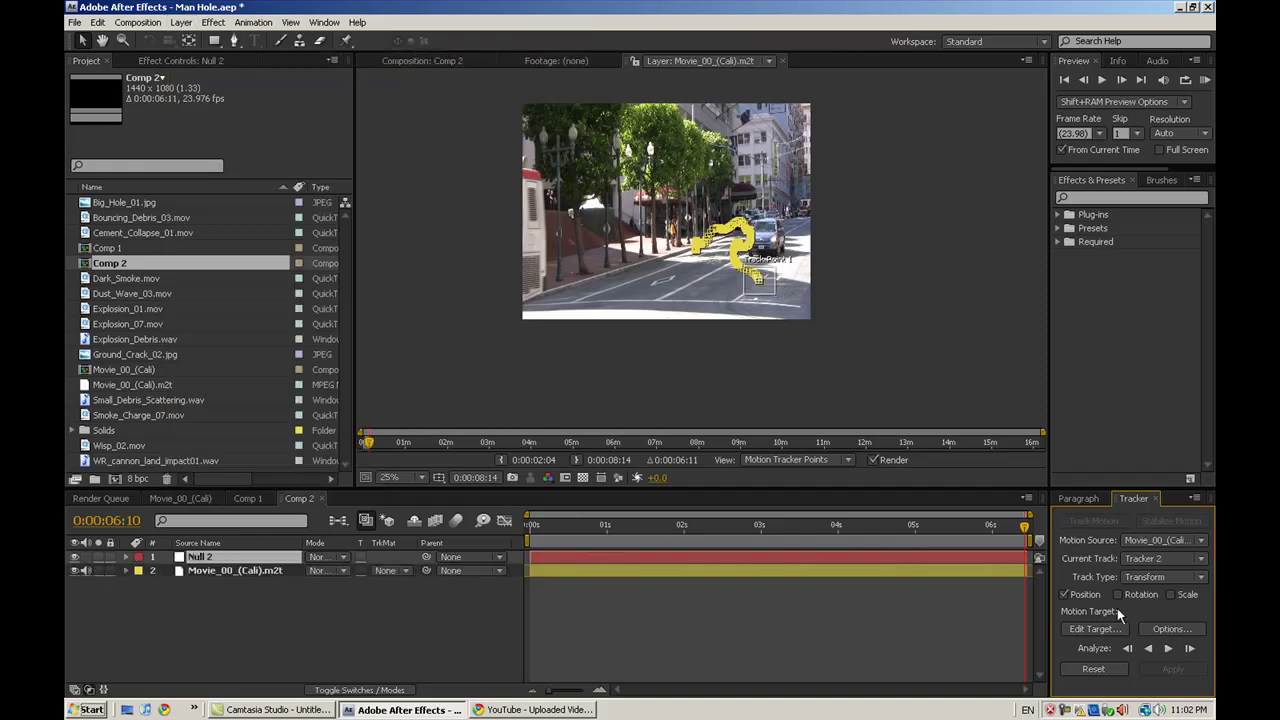
- Set Null 2 as the tracker's target and apply the motion in X and Y
click(1096, 630)
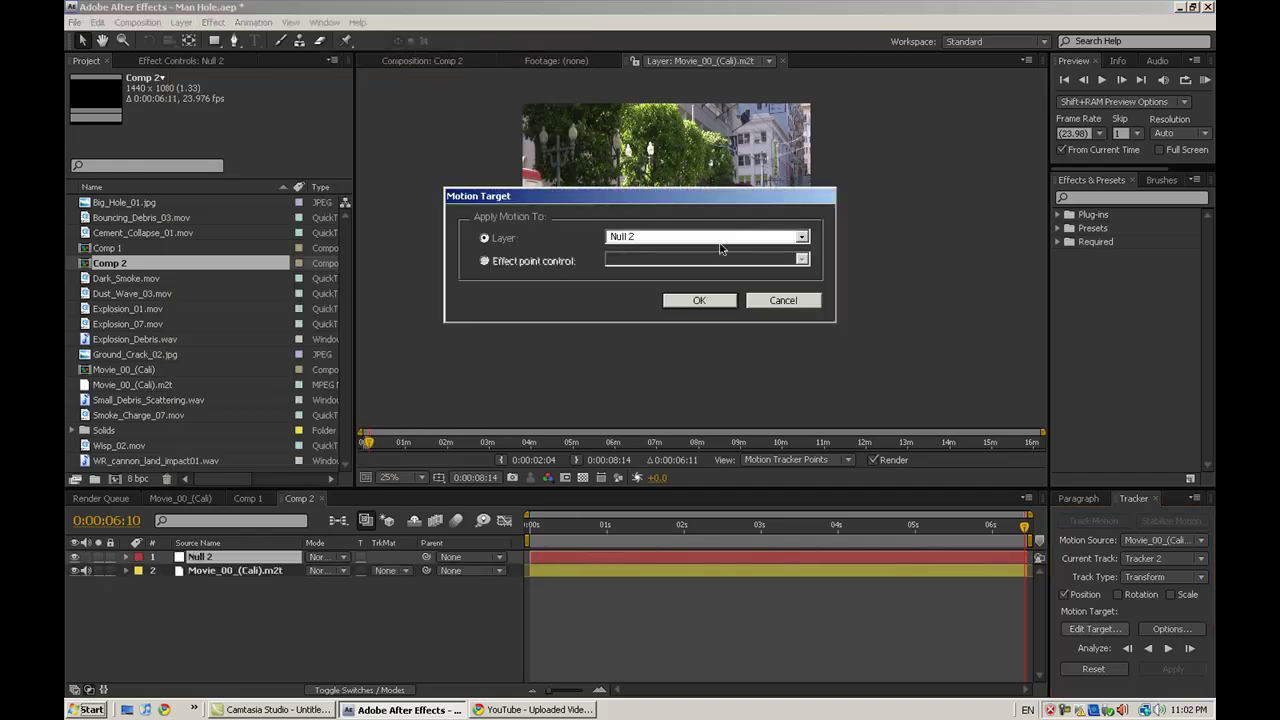
click(716, 244)
click(704, 256)
click(699, 300)
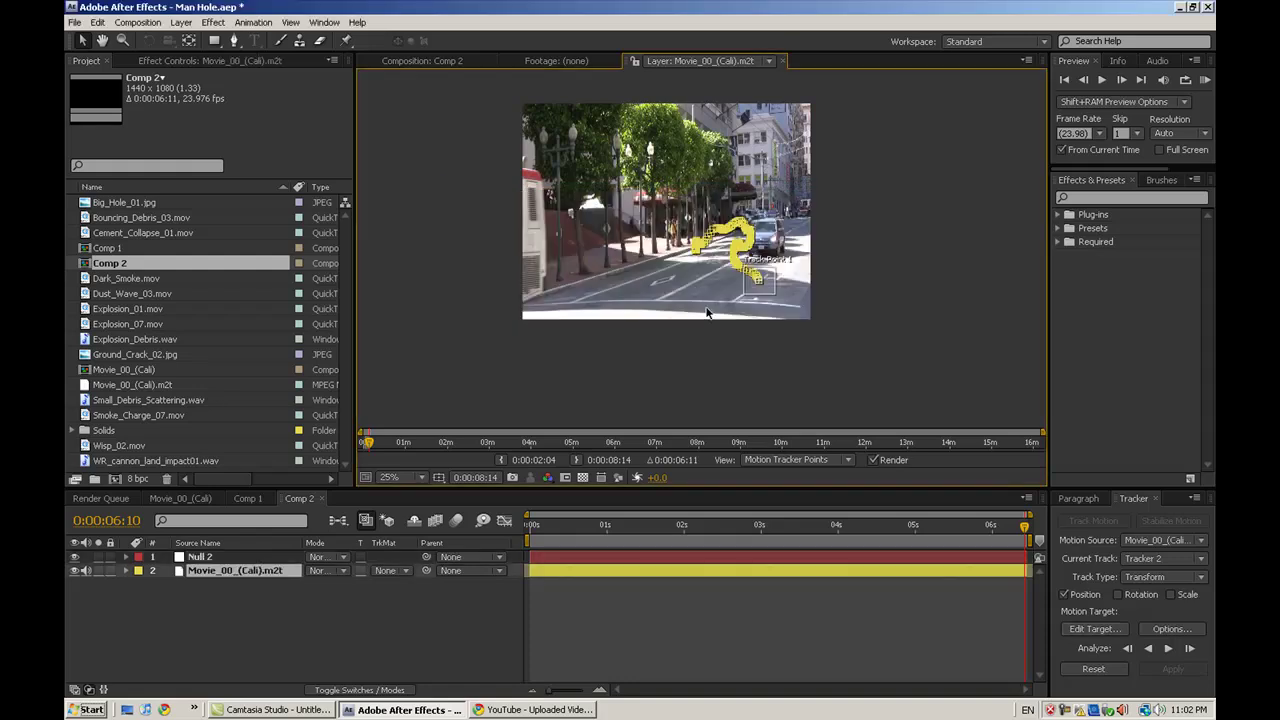
click(1173, 669)
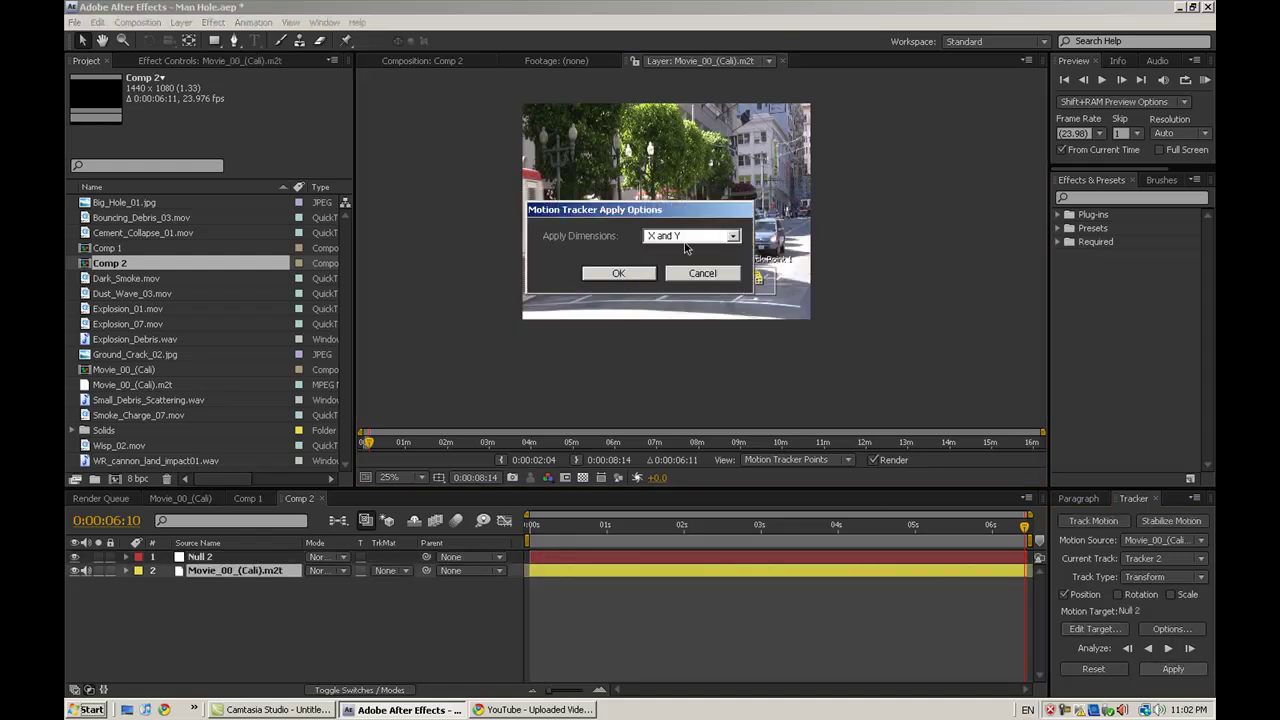
click(645, 276)
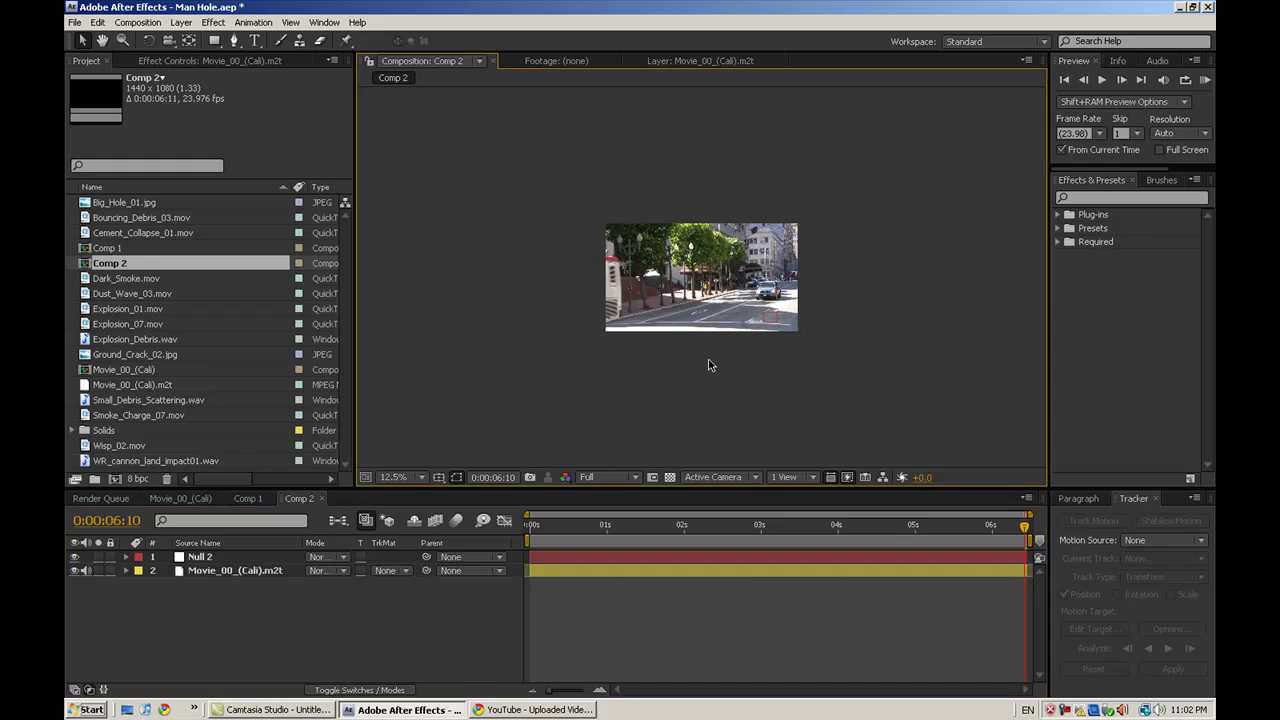
- Play the footage from the start to check Null 2 follows the road marking
scroll(710, 370, up, 2)
click(531, 525)
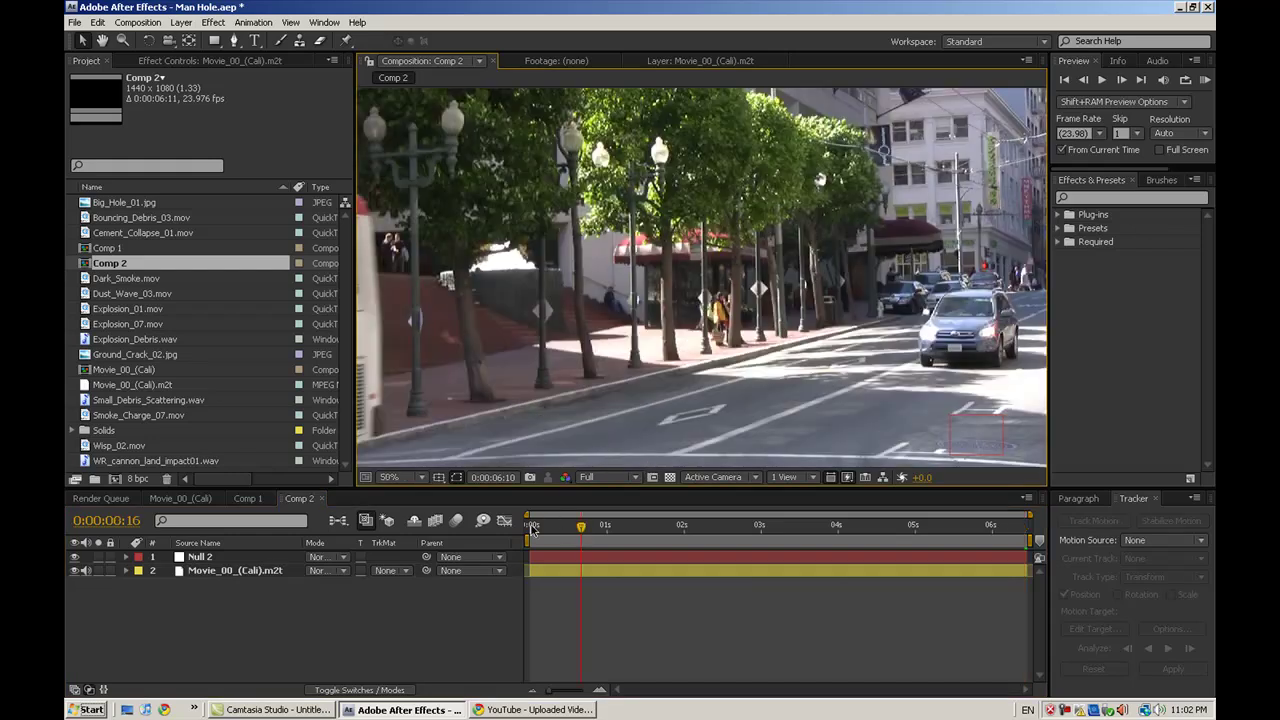
drag(531, 525, 672, 527)
key(space)
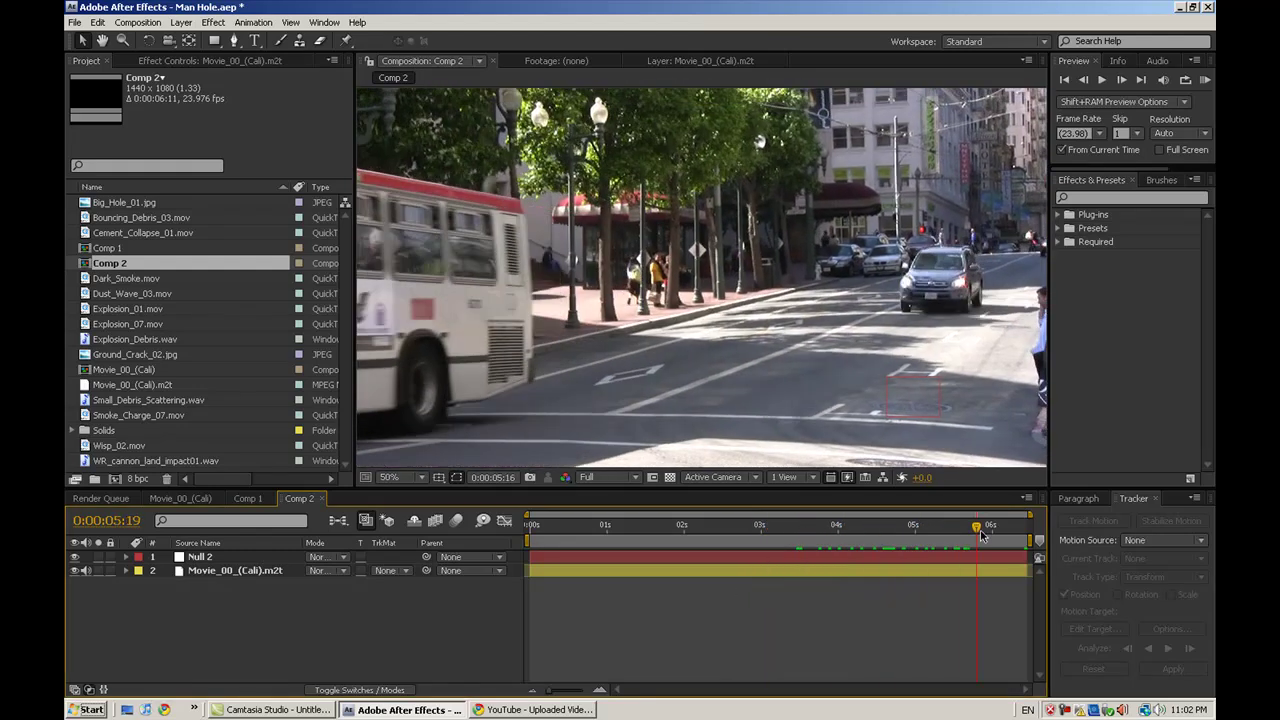
drag(1030, 540, 515, 528)
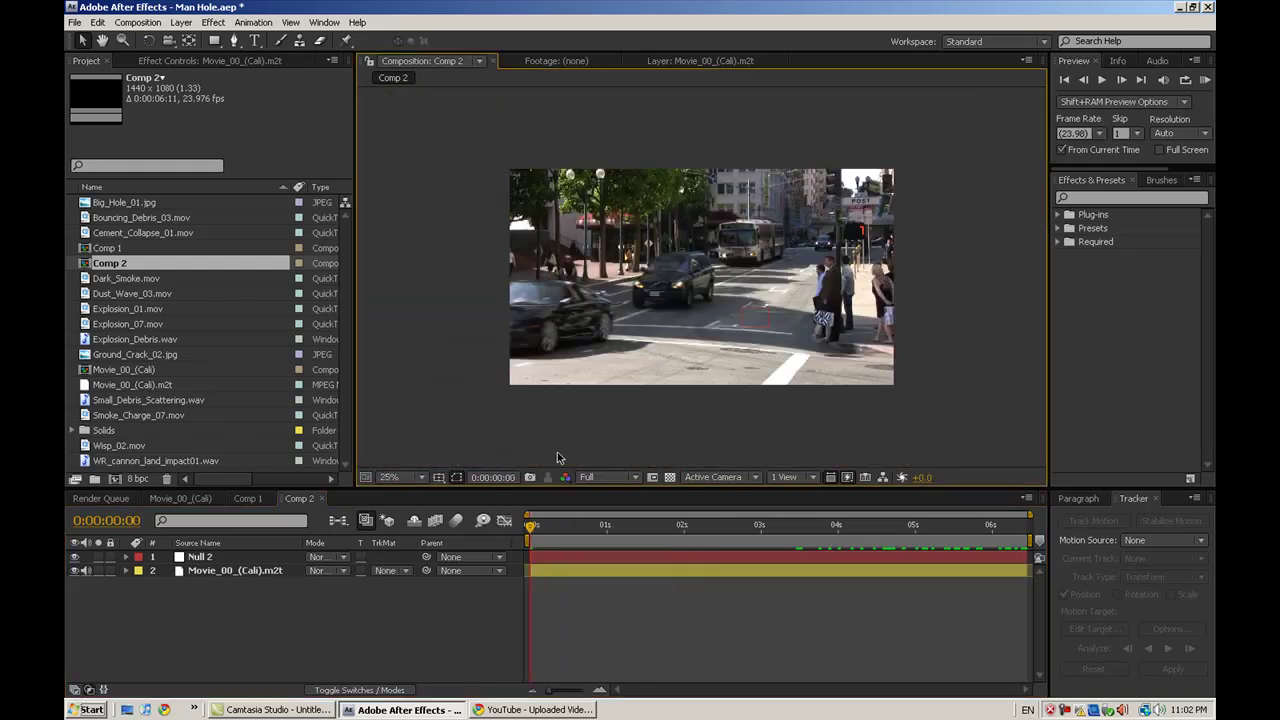
- Preview Comp 2, then compare the Explosion_01.mov and Explosion_07.mov clips in the Project panel
scroll(667, 382, down, 2)
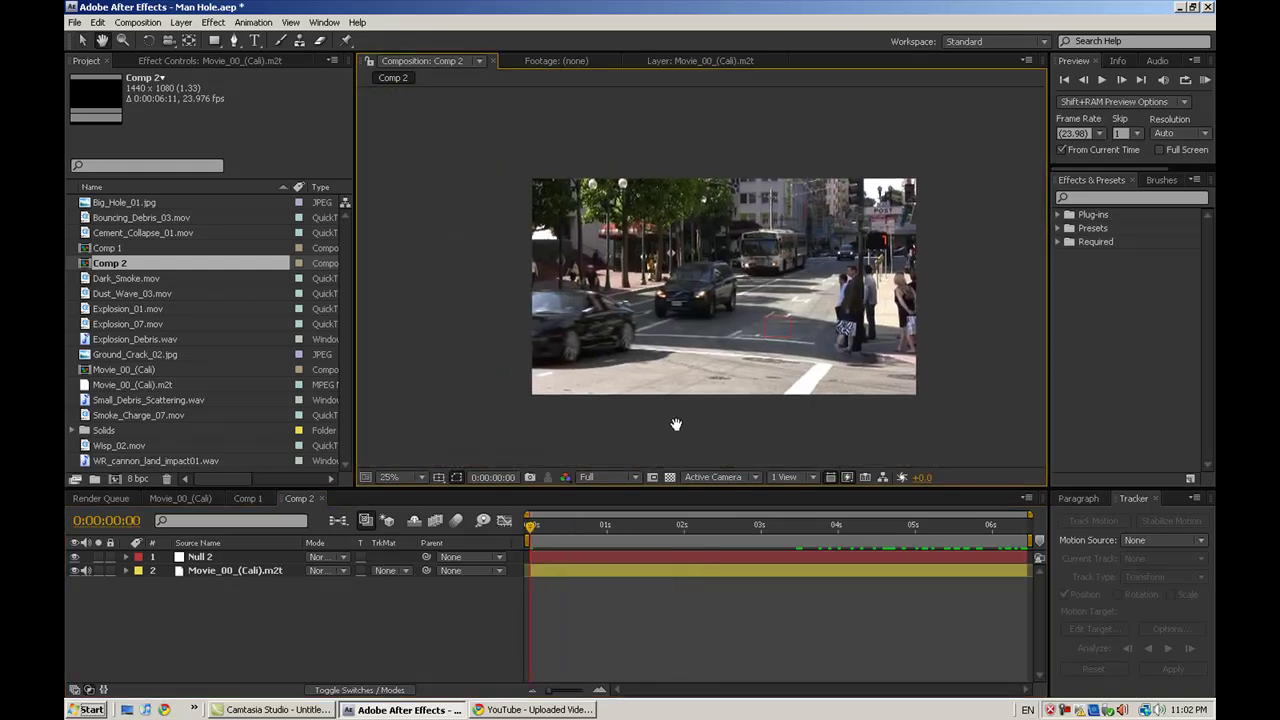
scroll(675, 423, up, 2)
key(KP_0)
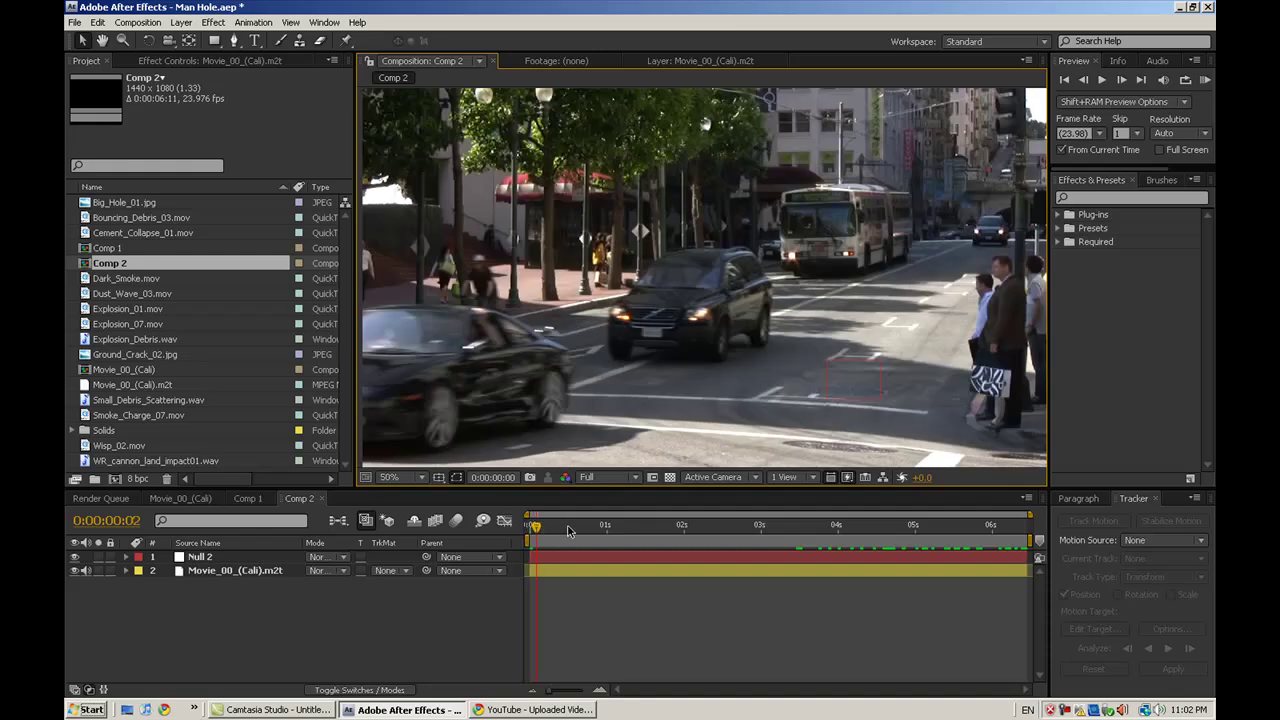
key(KP_0)
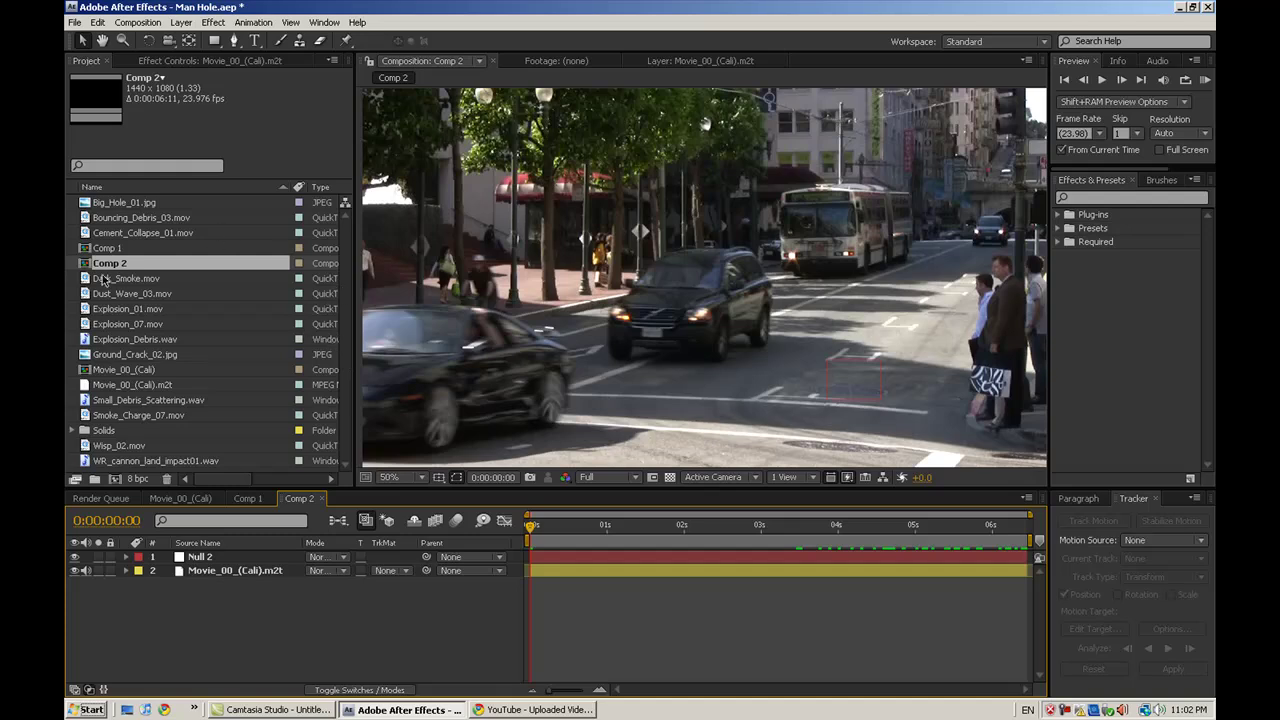
click(110, 310)
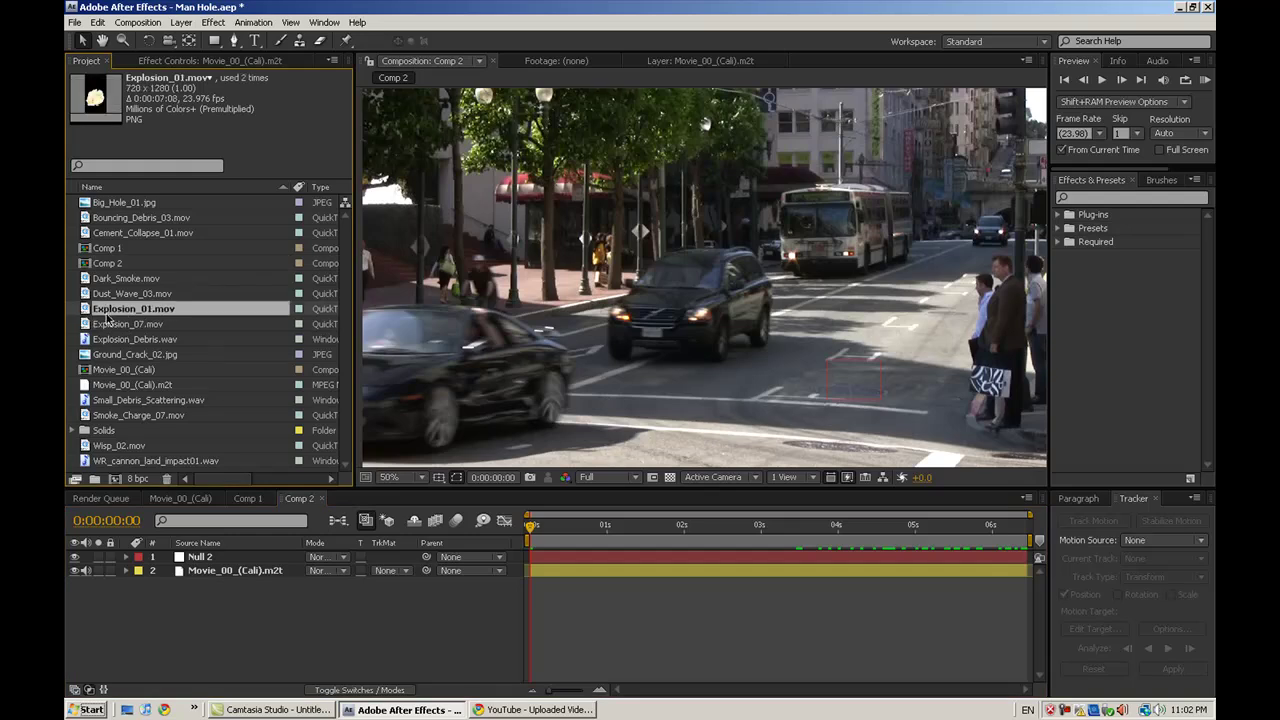
click(116, 322)
click(117, 312)
click(133, 326)
click(133, 310)
click(133, 326)
click(133, 310)
- Test Explosion_07.mov in Comp 2, delete it, and add Explosion_01.mov instead
drag(133, 326, 265, 555)
mouse_move(531, 526)
mouse_down()
mouse_move(642, 535)
mouse_move(530, 533)
mouse_up()
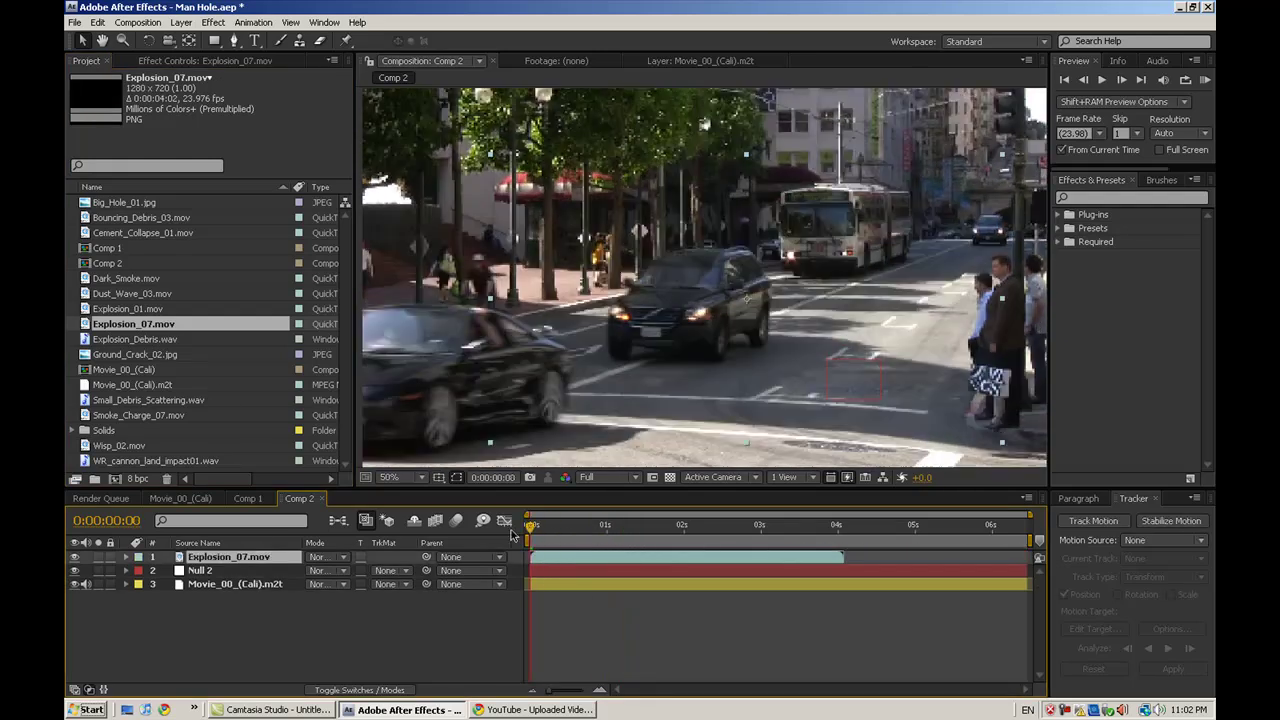
key(Delete)
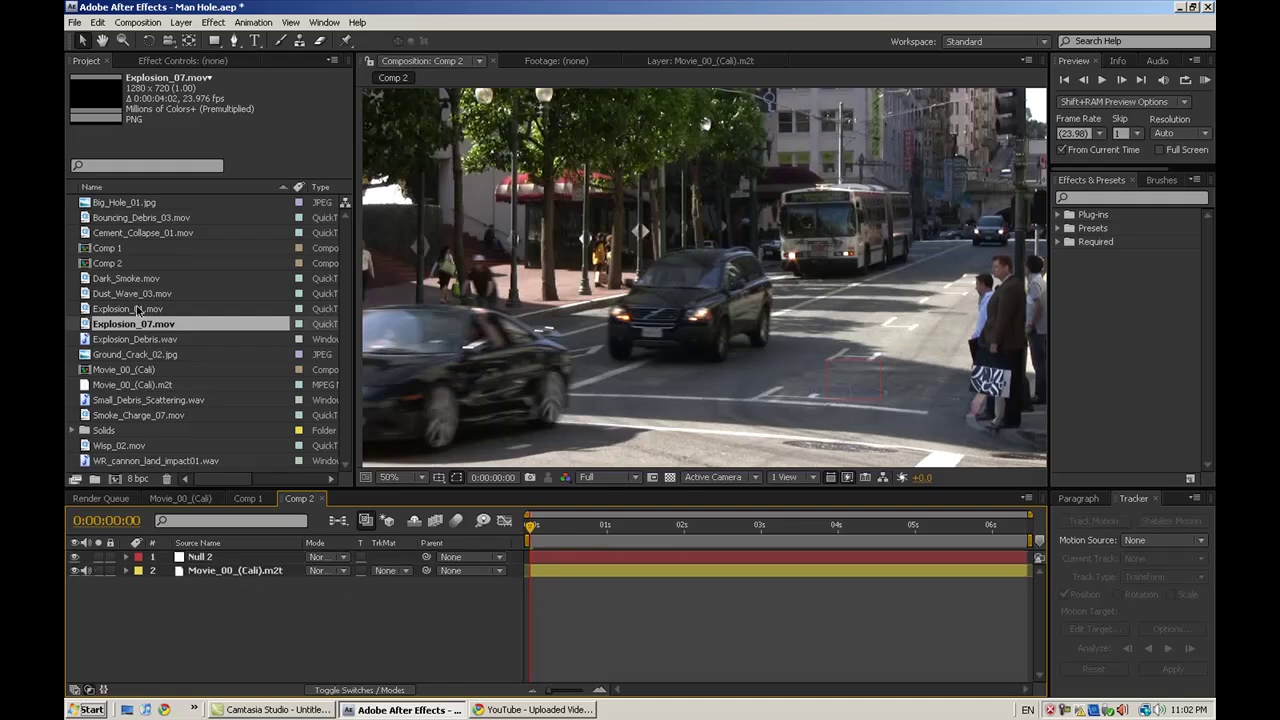
click(136, 309)
drag(145, 318, 418, 572)
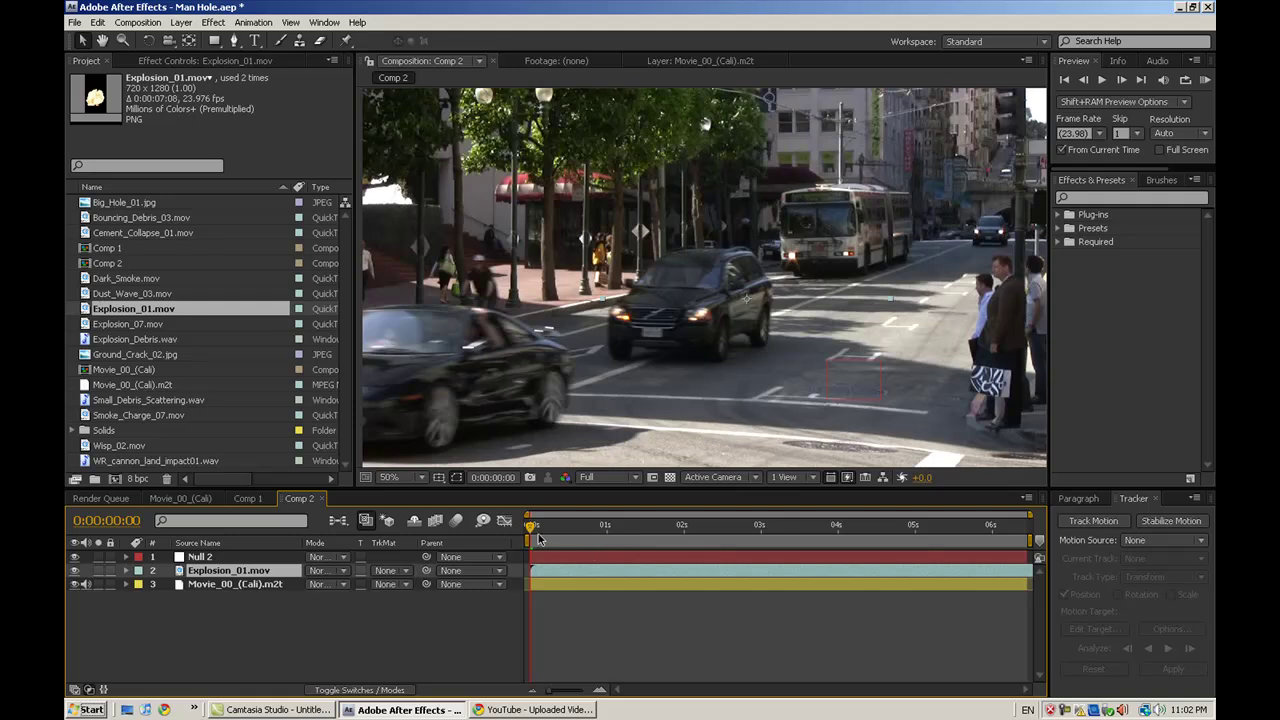
- At frame 0:00:00:15, scale the explosion down over the tracked road spot
drag(538, 540, 667, 538)
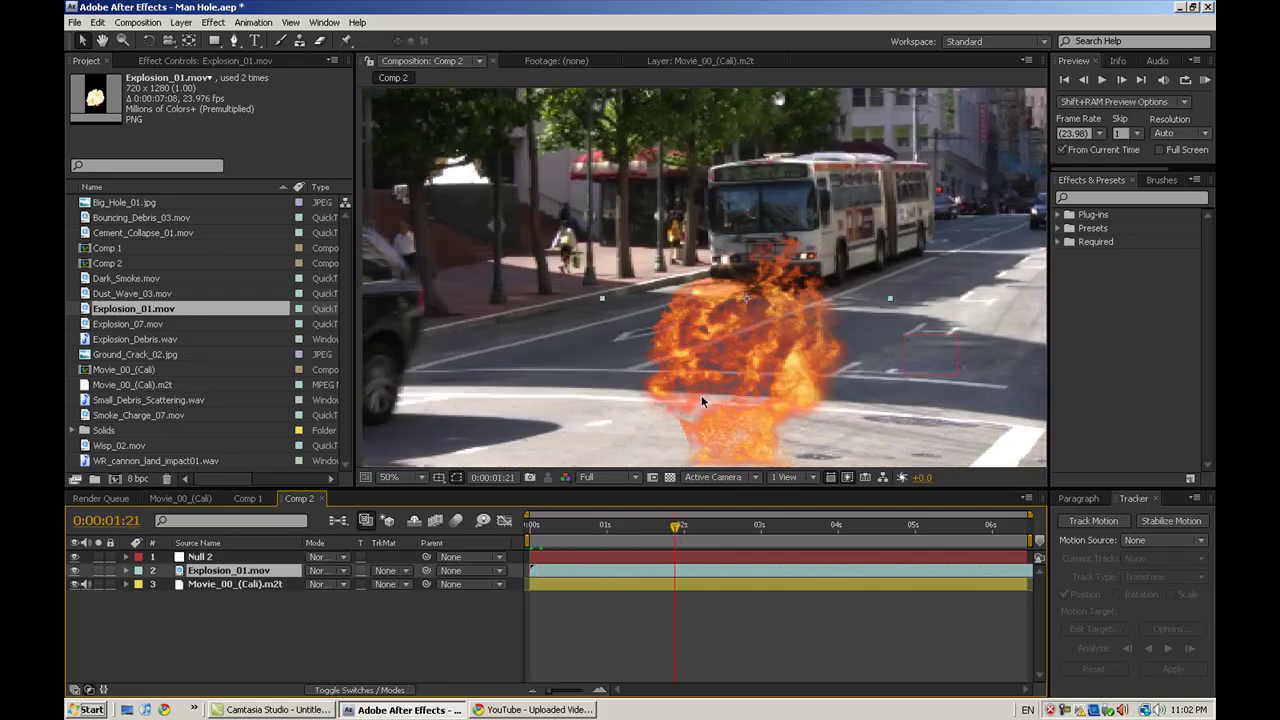
click(574, 535)
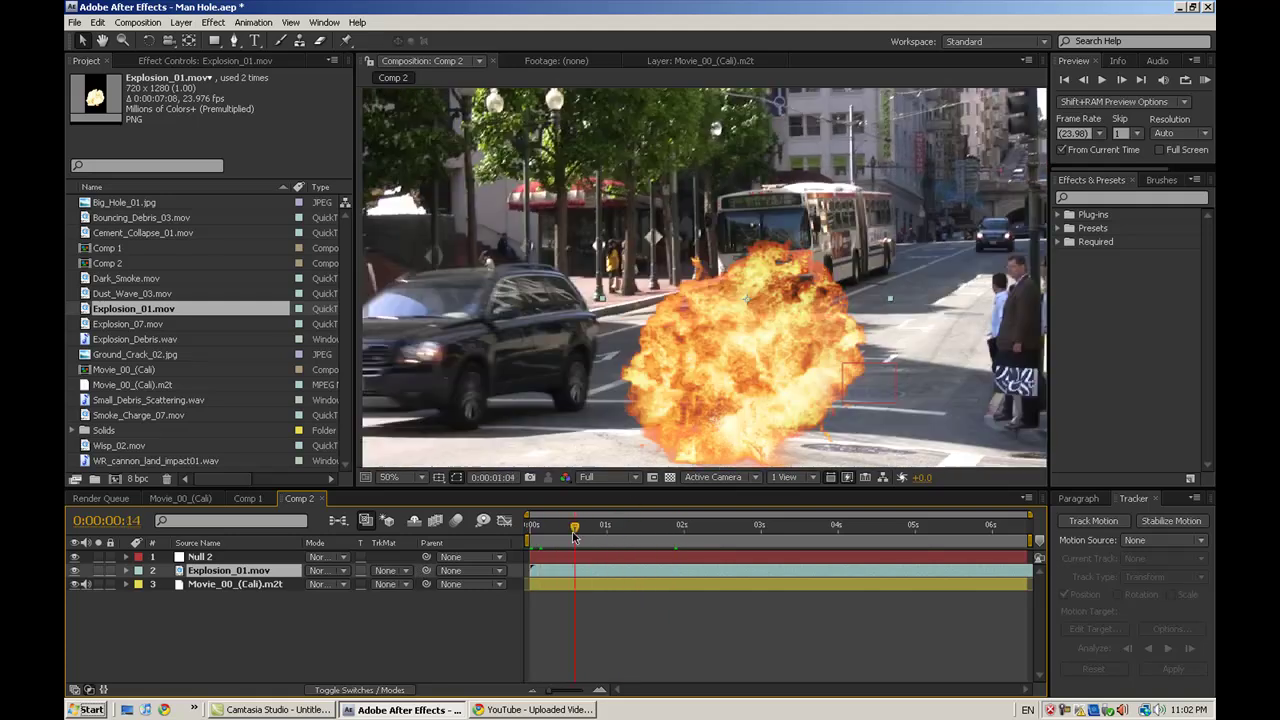
mouse_move(574, 535)
mouse_down()
mouse_move(530, 535)
mouse_move(577, 535)
mouse_up()
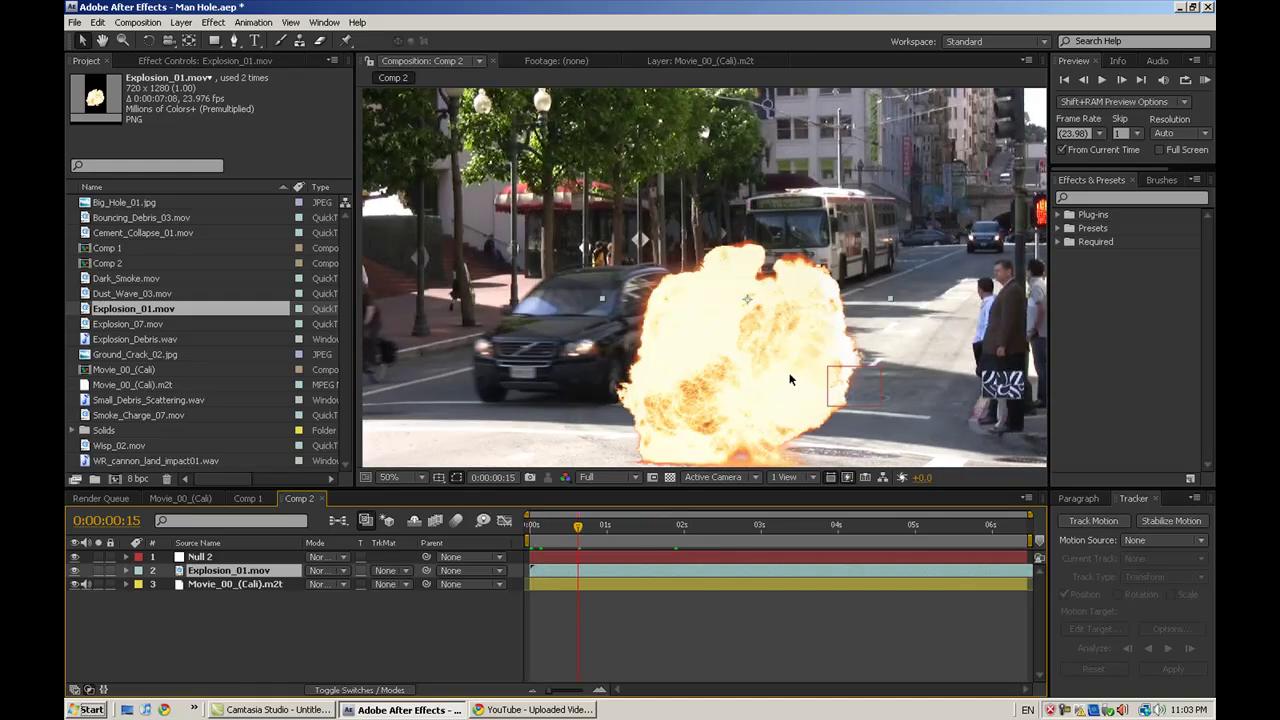
scroll(877, 279, down, 2)
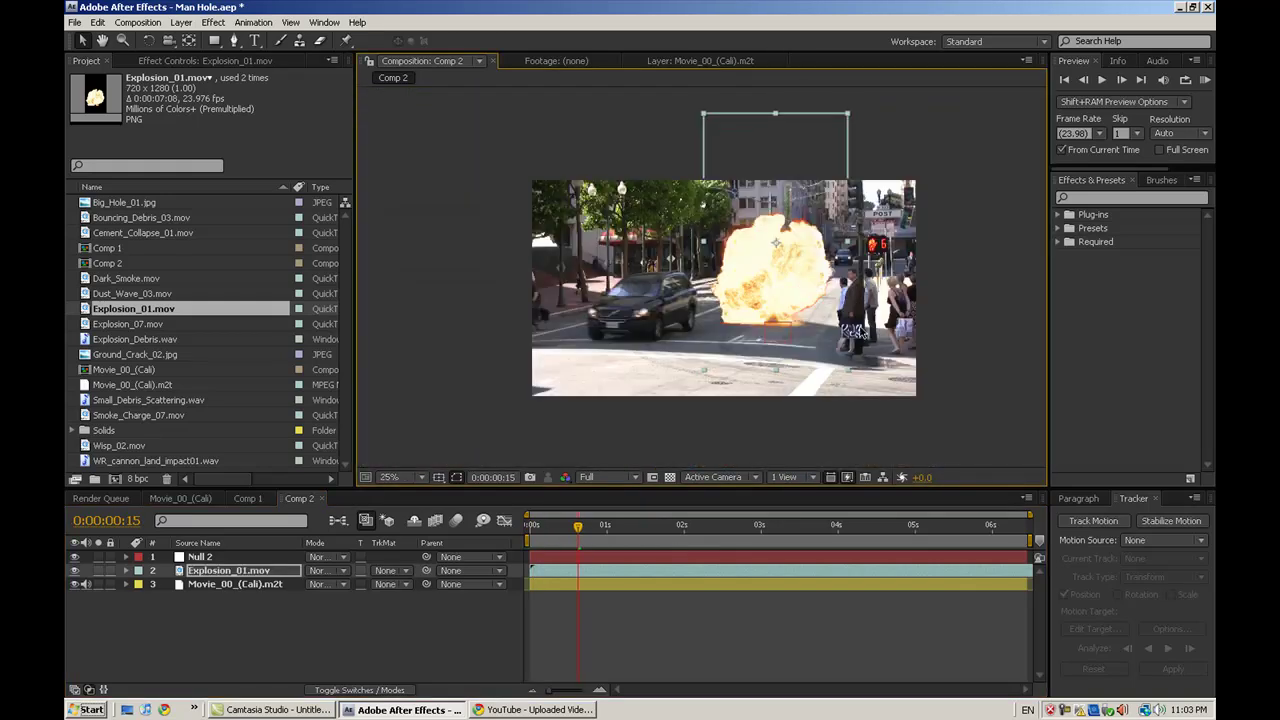
drag(709, 119, 814, 302)
- Parent the Explosion_01.mov layer to Null 2
scroll(695, 255, up, 2)
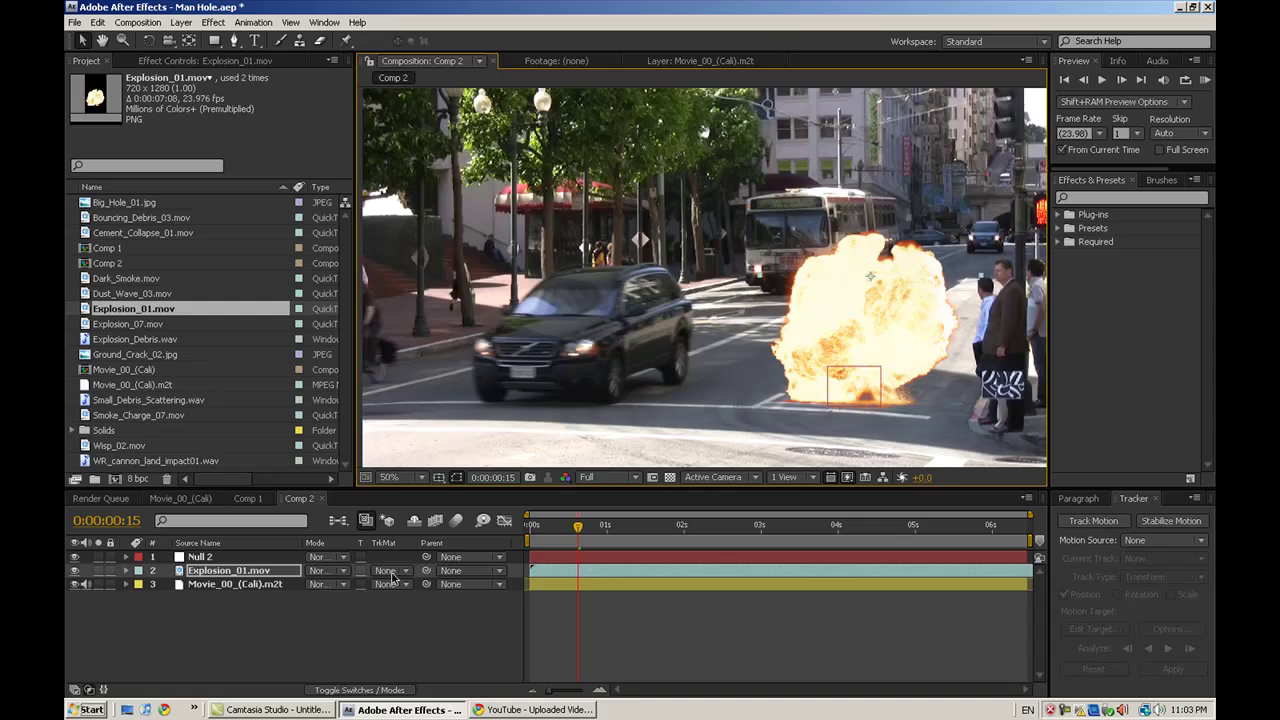
click(427, 575)
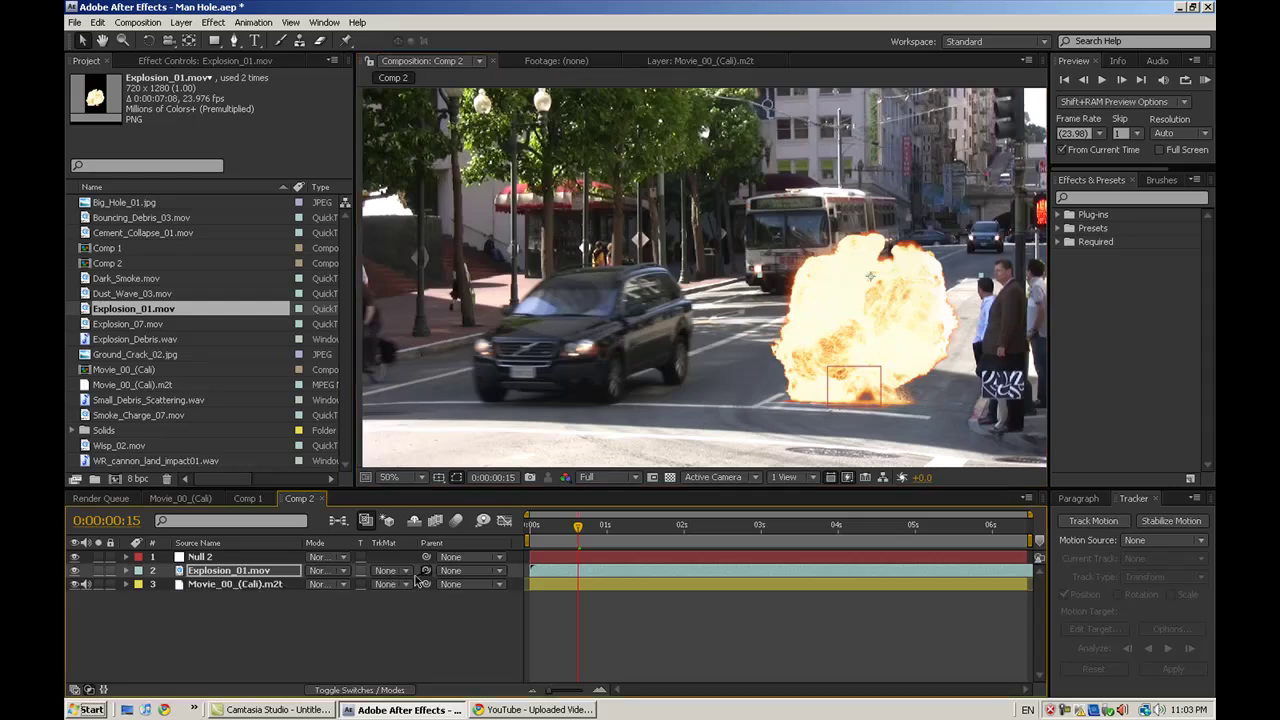
drag(365, 565, 222, 560)
- Preview the tracked explosion from the first frame, then select the Explosion_01.mov layer
click(527, 530)
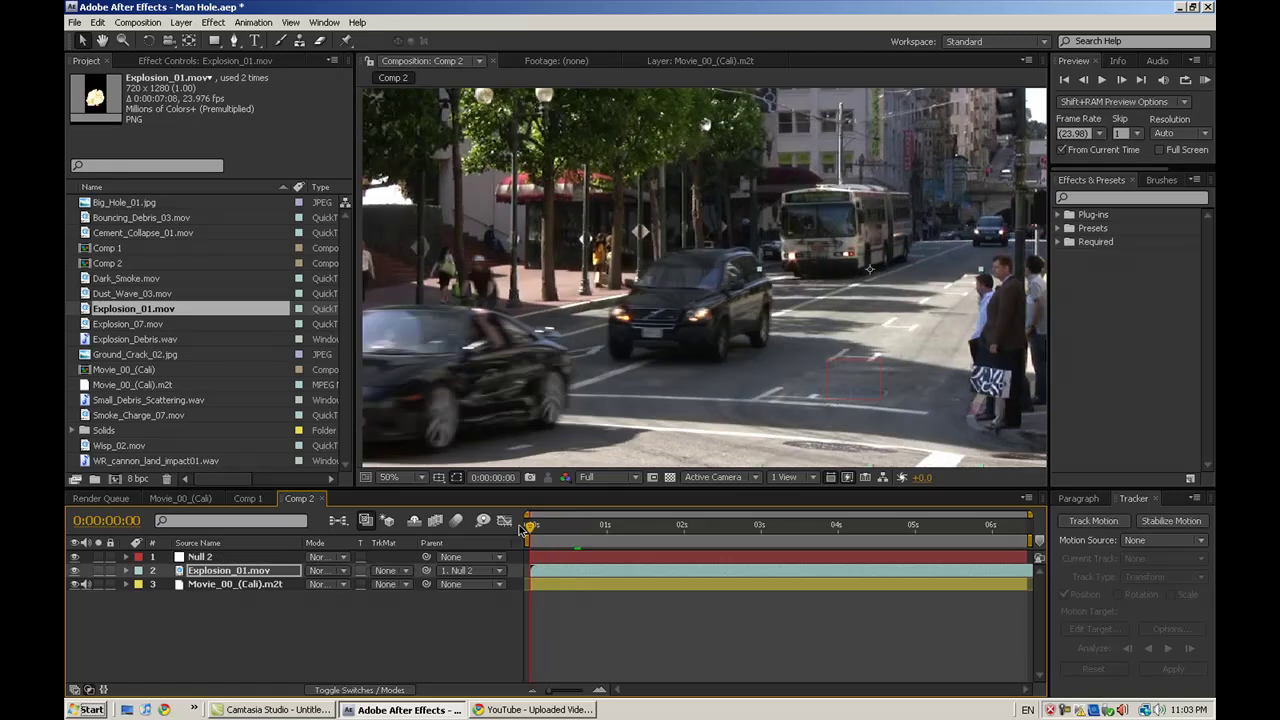
key(space)
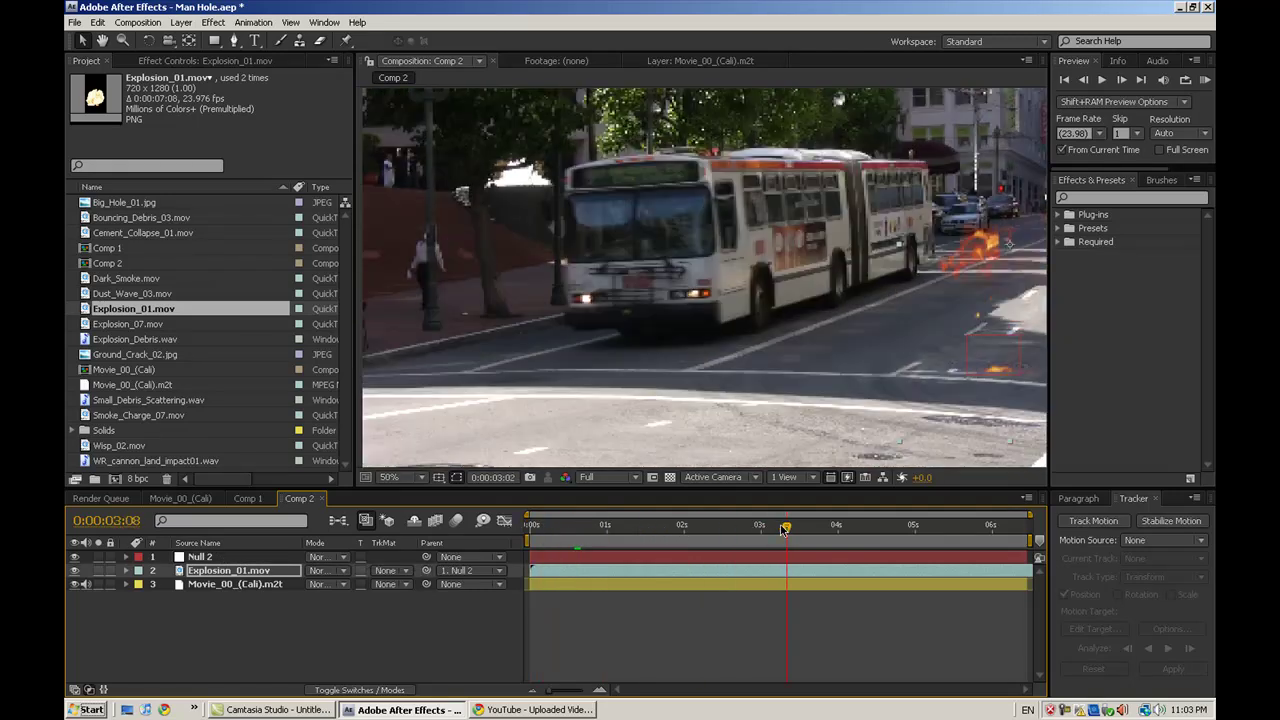
drag(577, 537, 695, 538)
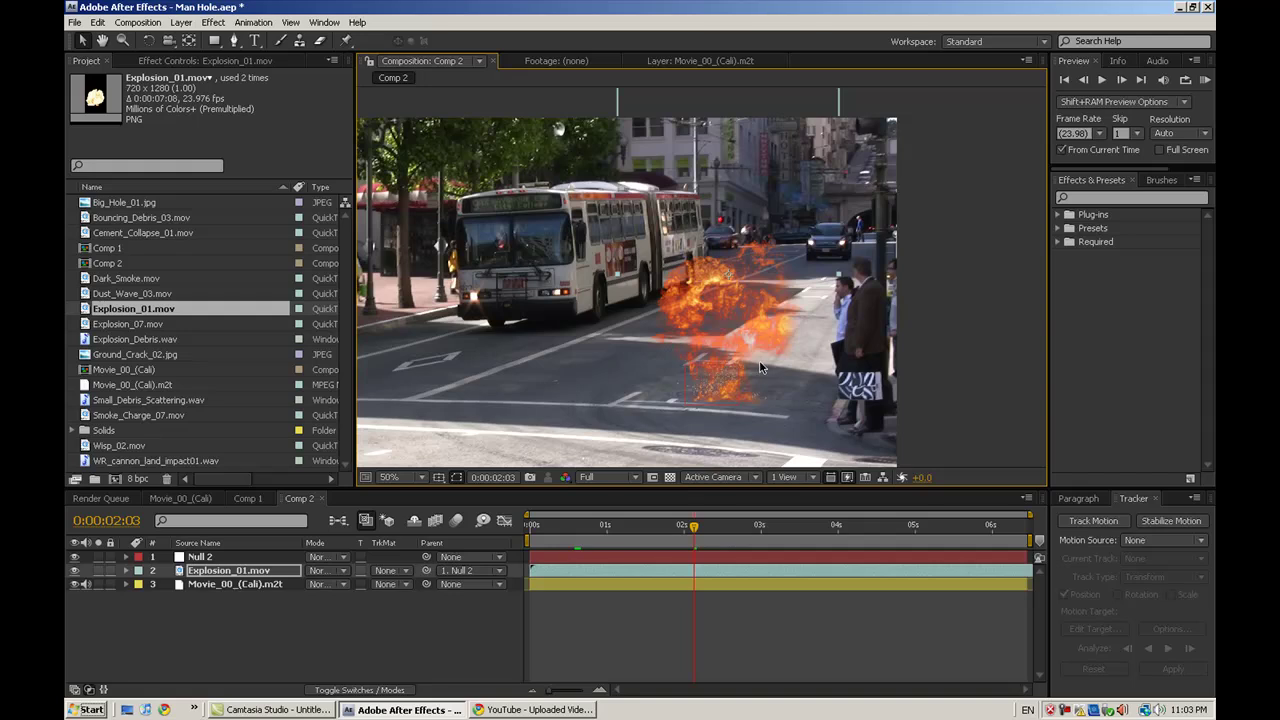
scroll(759, 360, up, 2)
drag(758, 363, 723, 370)
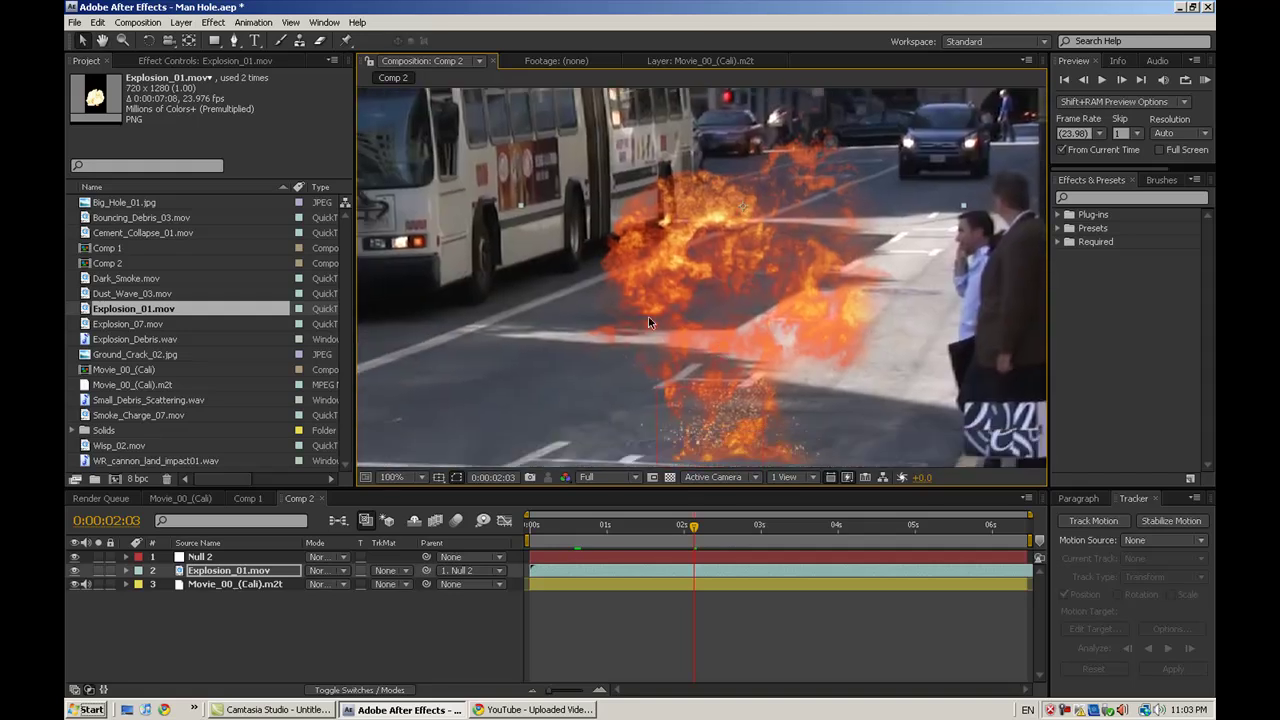
click(233, 570)
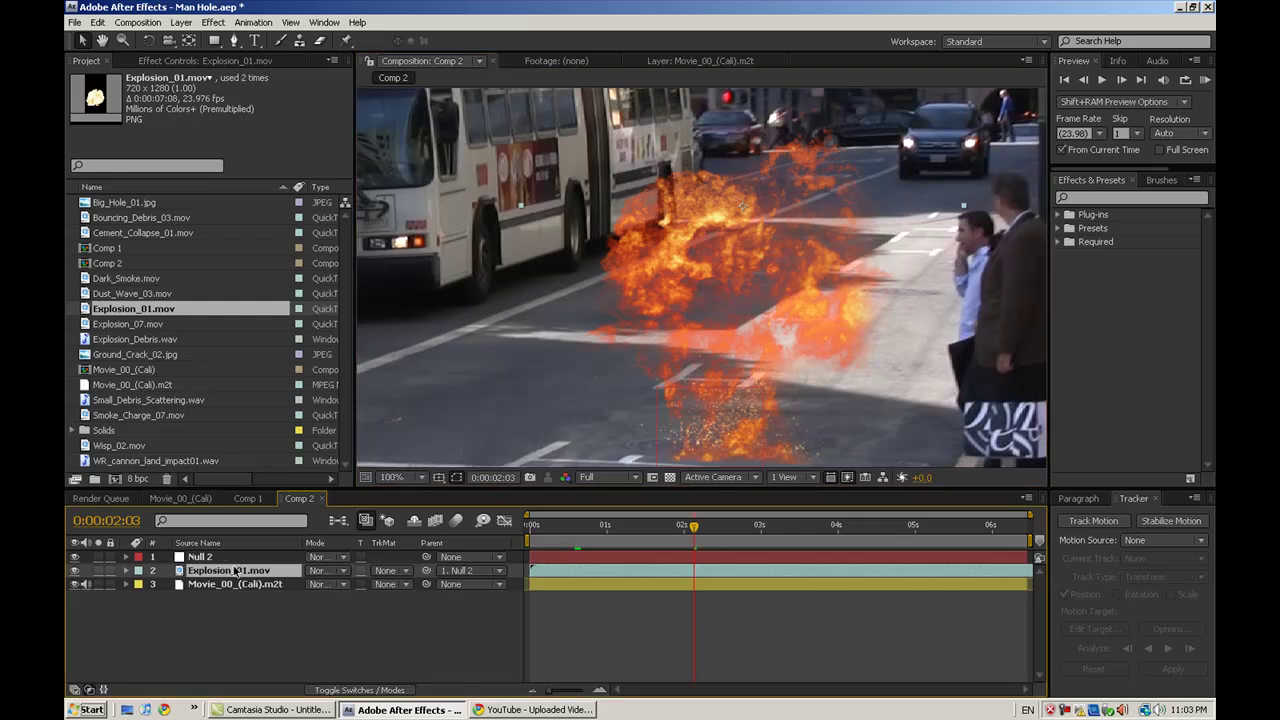
- Duplicate Explosion_01.mov and set layer 2's blending mode to Add
key(ctrl+d)
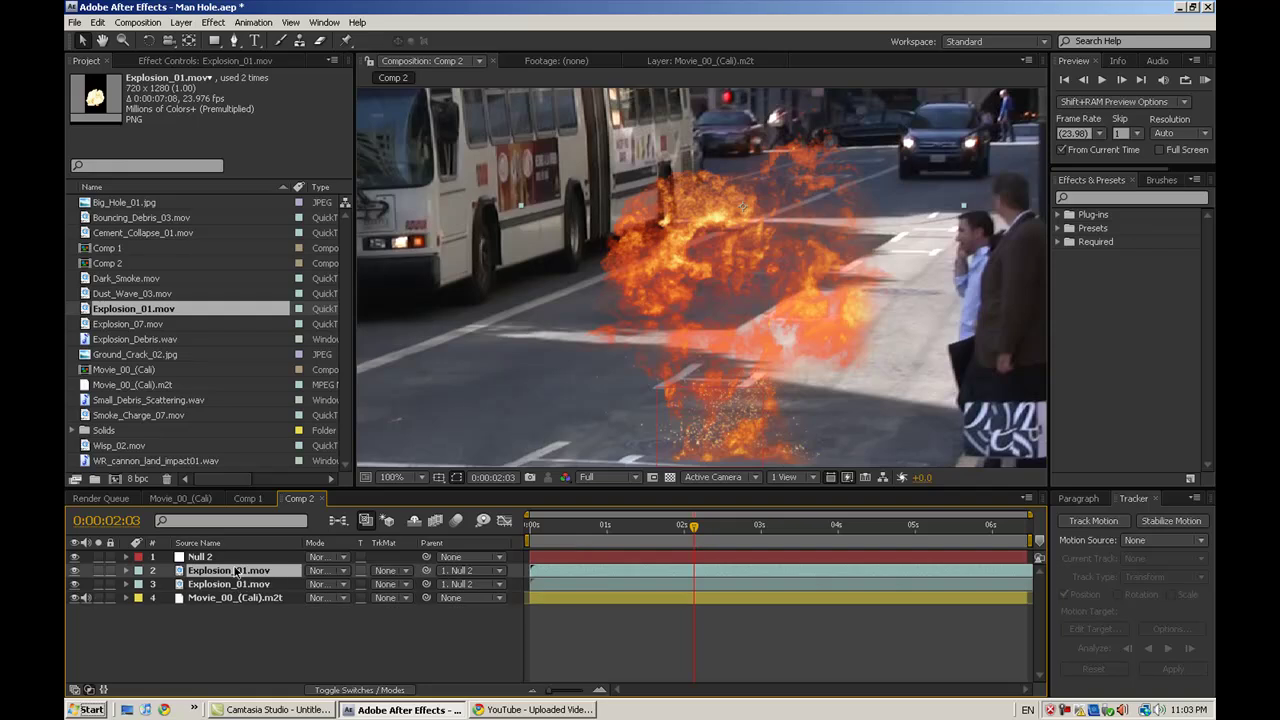
click(325, 575)
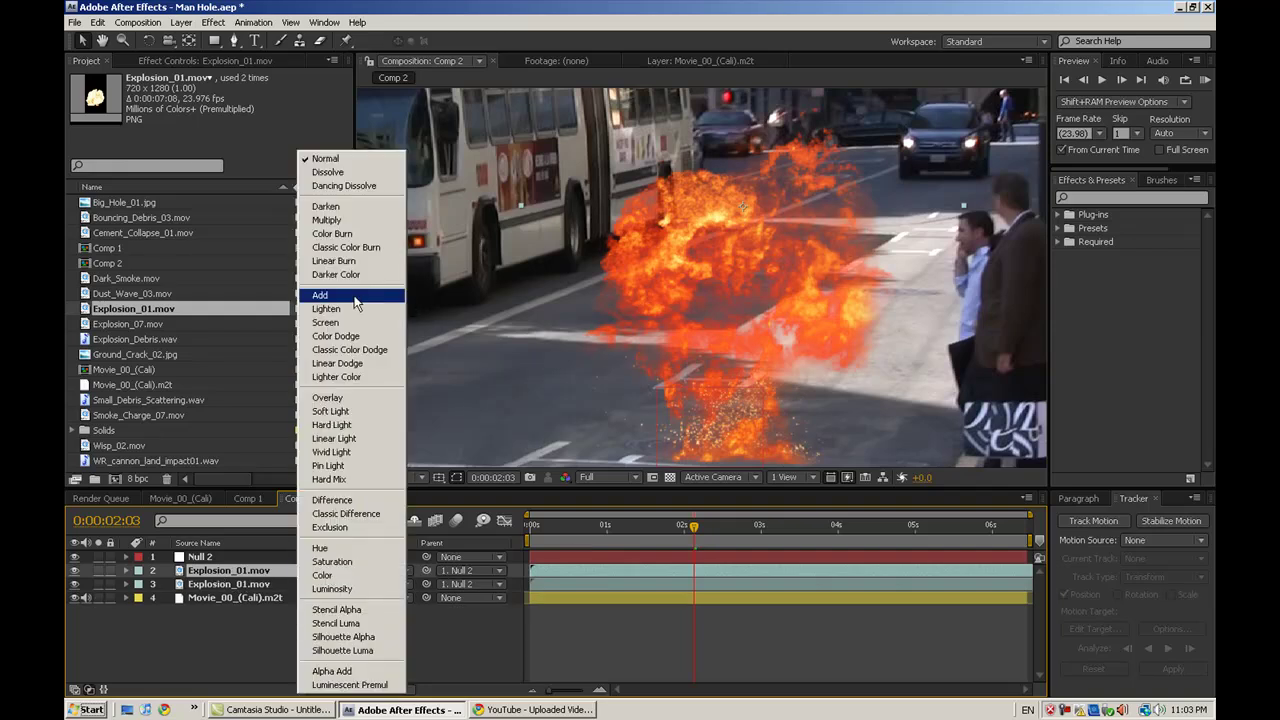
click(318, 300)
scroll(677, 379, down, 2)
scroll(677, 379, up, 2)
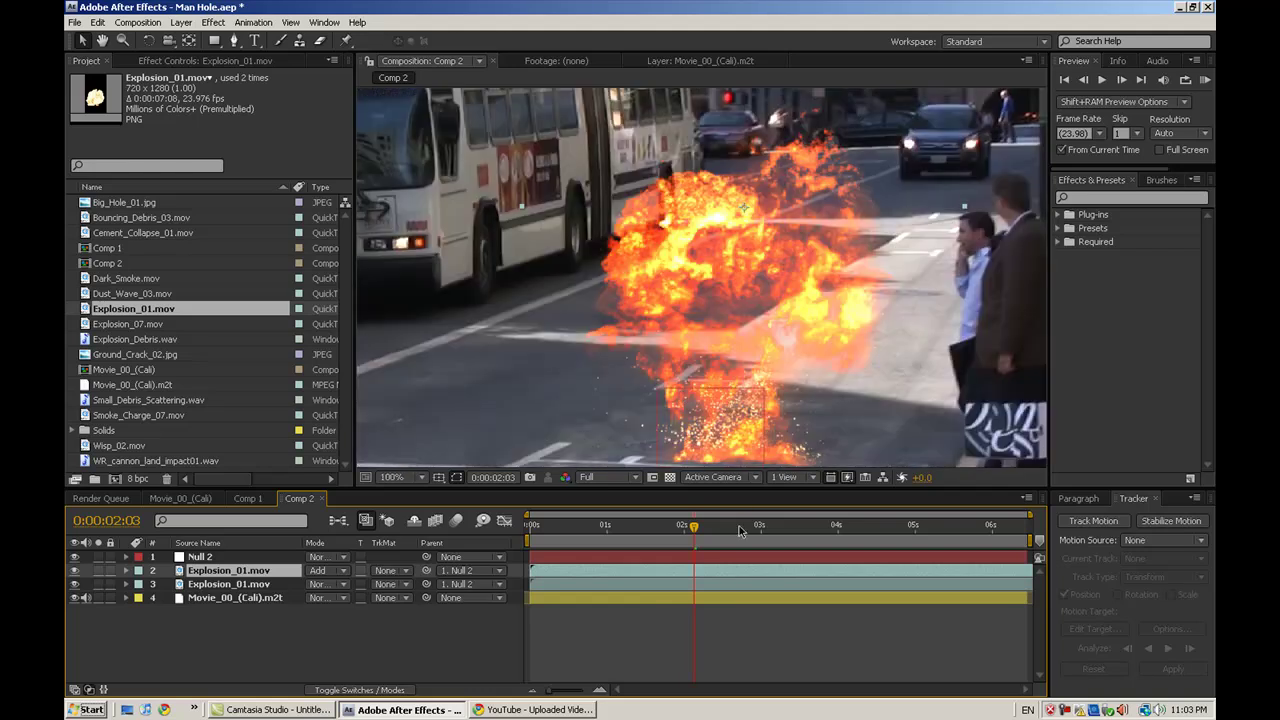
drag(680, 530, 604, 530)
key(comma)
scroll(639, 393, down, 1)
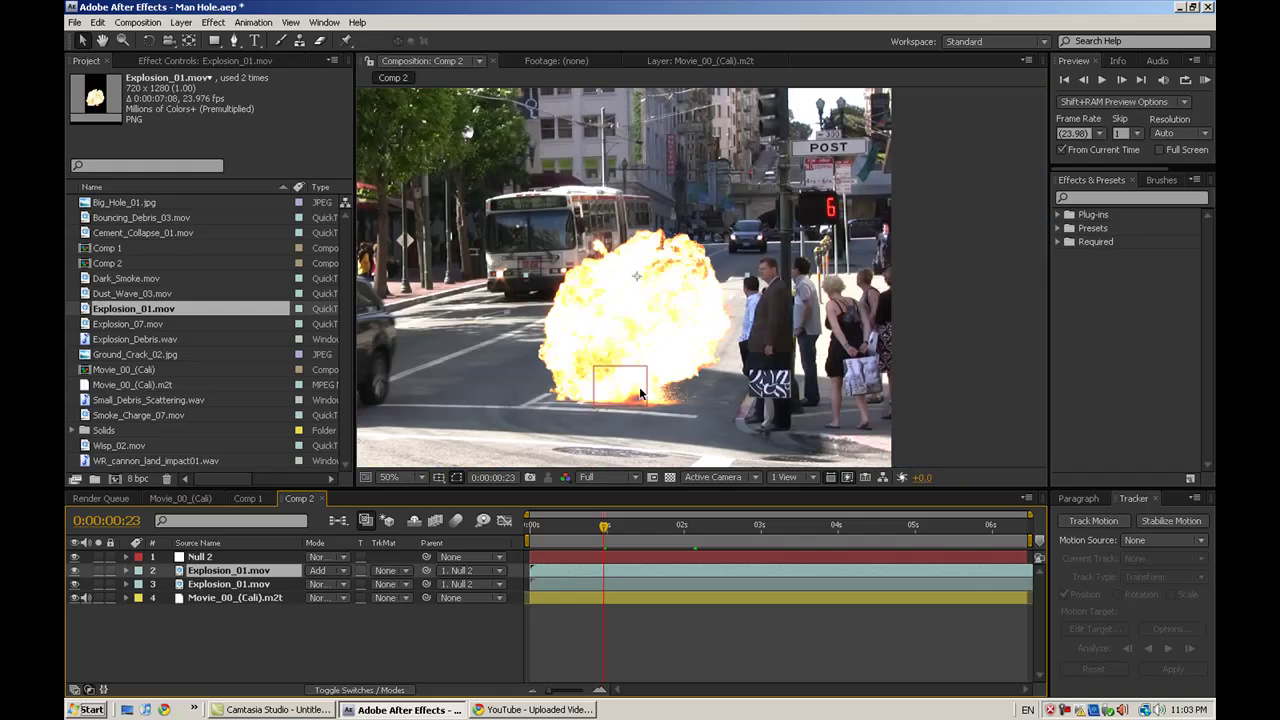
scroll(655, 337, up, 2)
drag(655, 337, 672, 429)
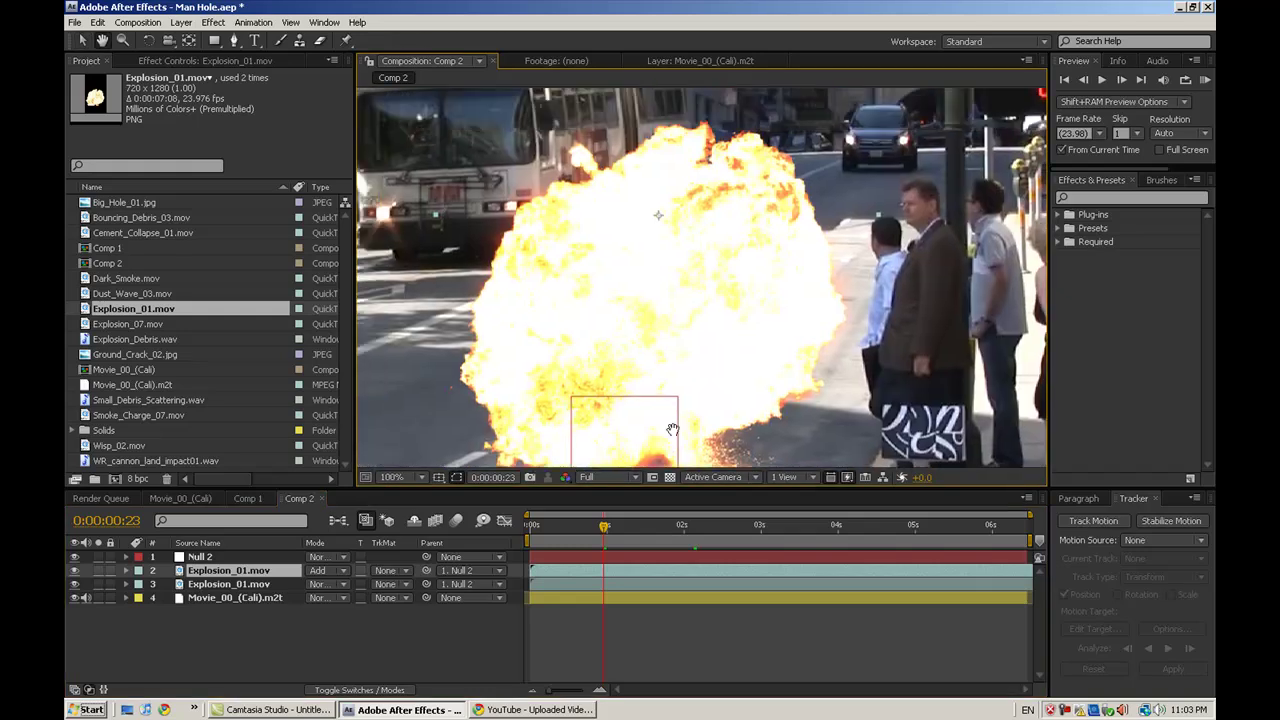
- Lower the top explosion layer's Opacity to 47%
key(t)
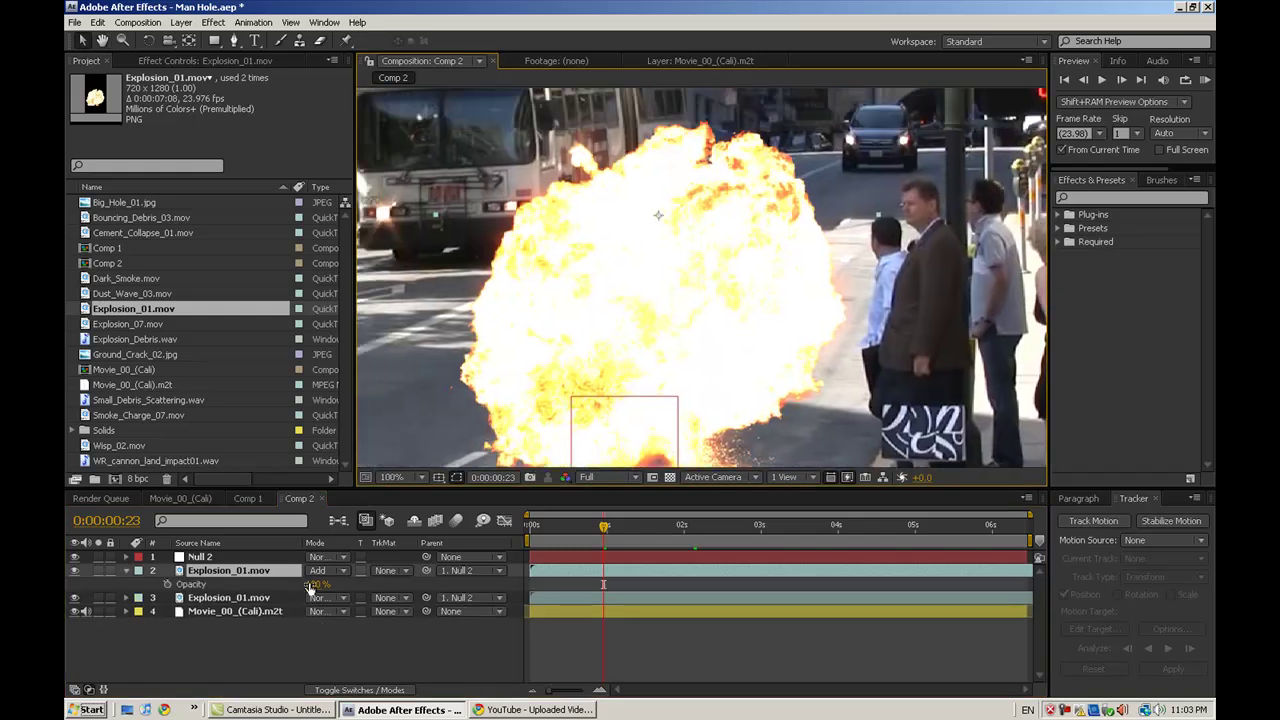
drag(310, 590, 237, 583)
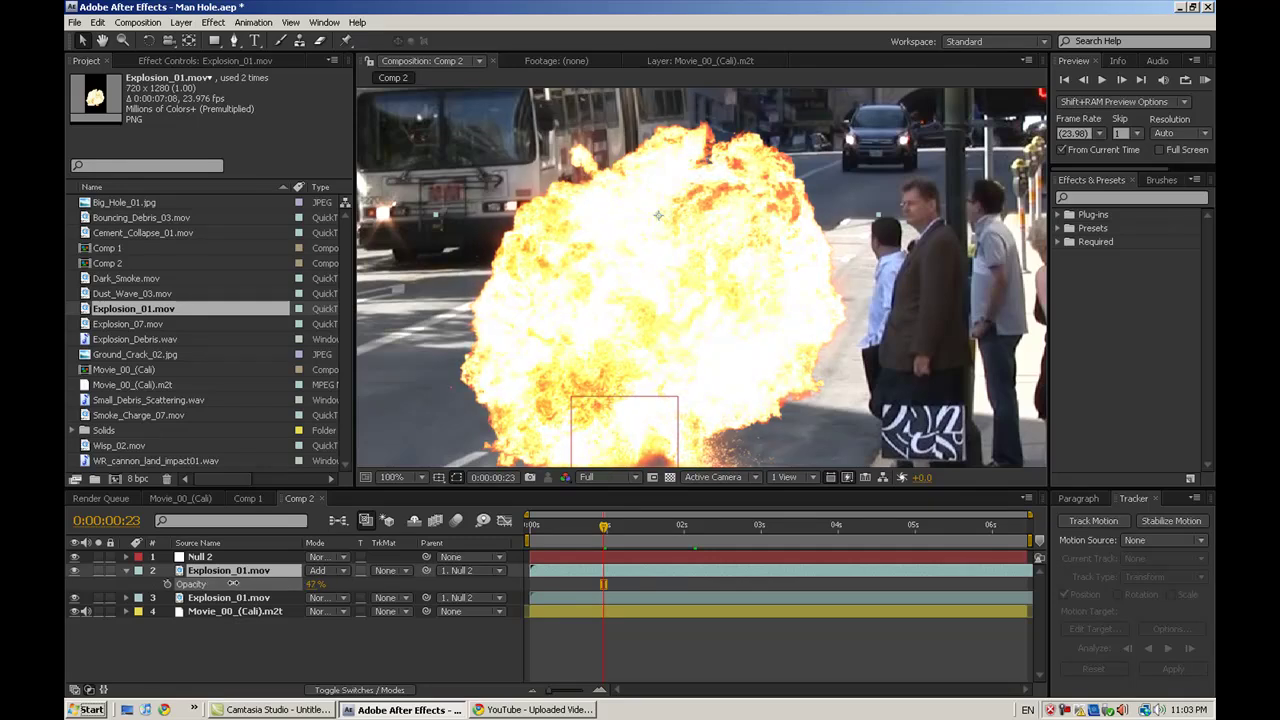
mouse_move(617, 535)
mouse_down()
mouse_move(704, 535)
mouse_move(632, 535)
mouse_up()
scroll(698, 340, down, 2)
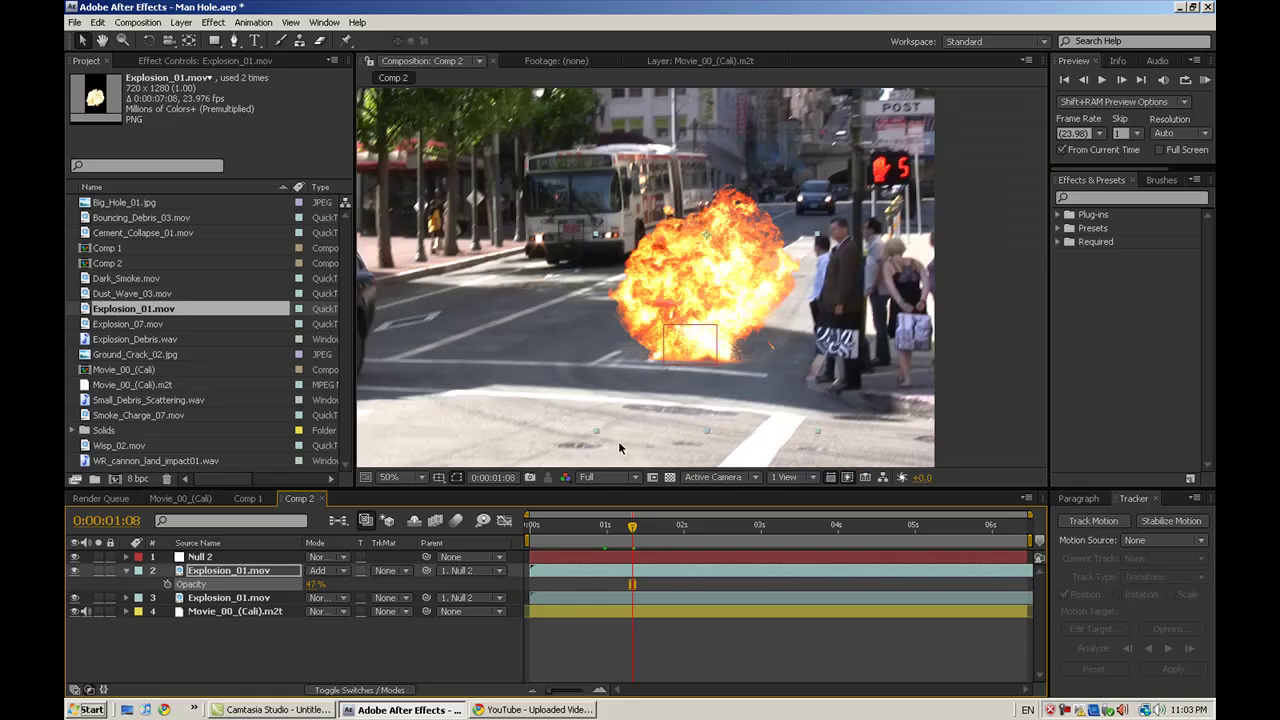
click(641, 408)
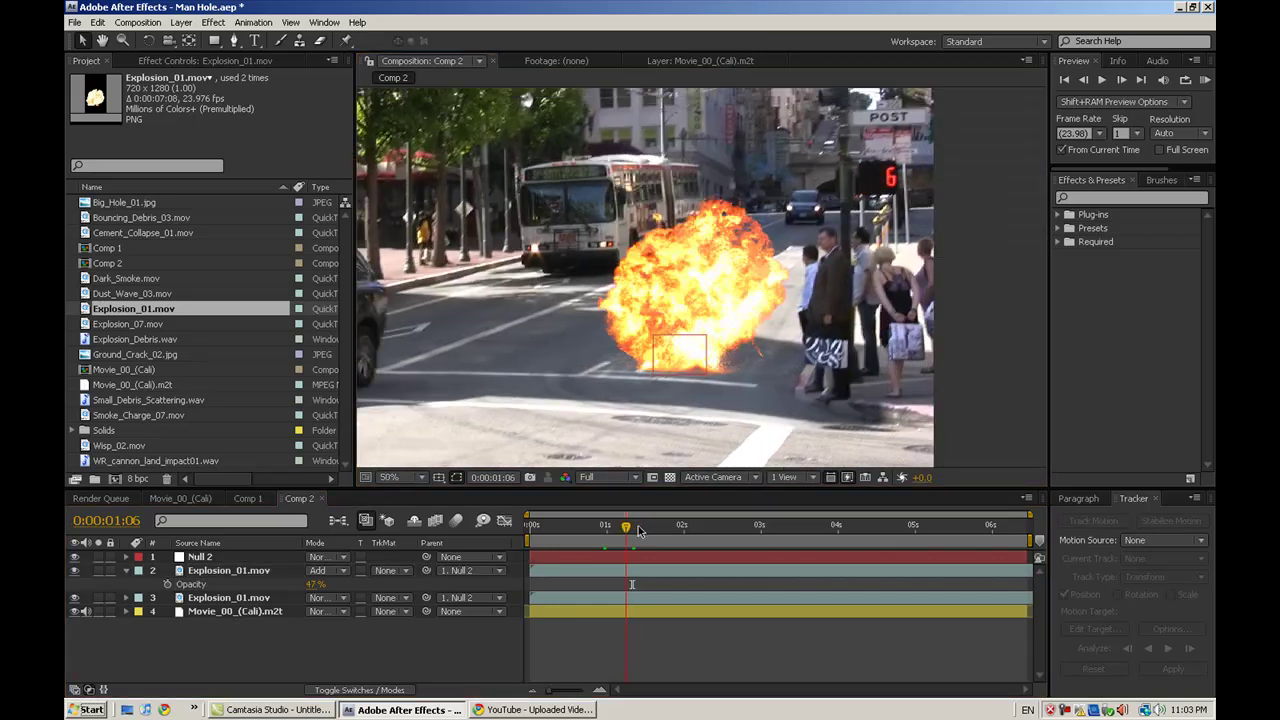
- Add the Dark_Smoke.mov footage to Comp 2
drag(632, 530, 672, 530)
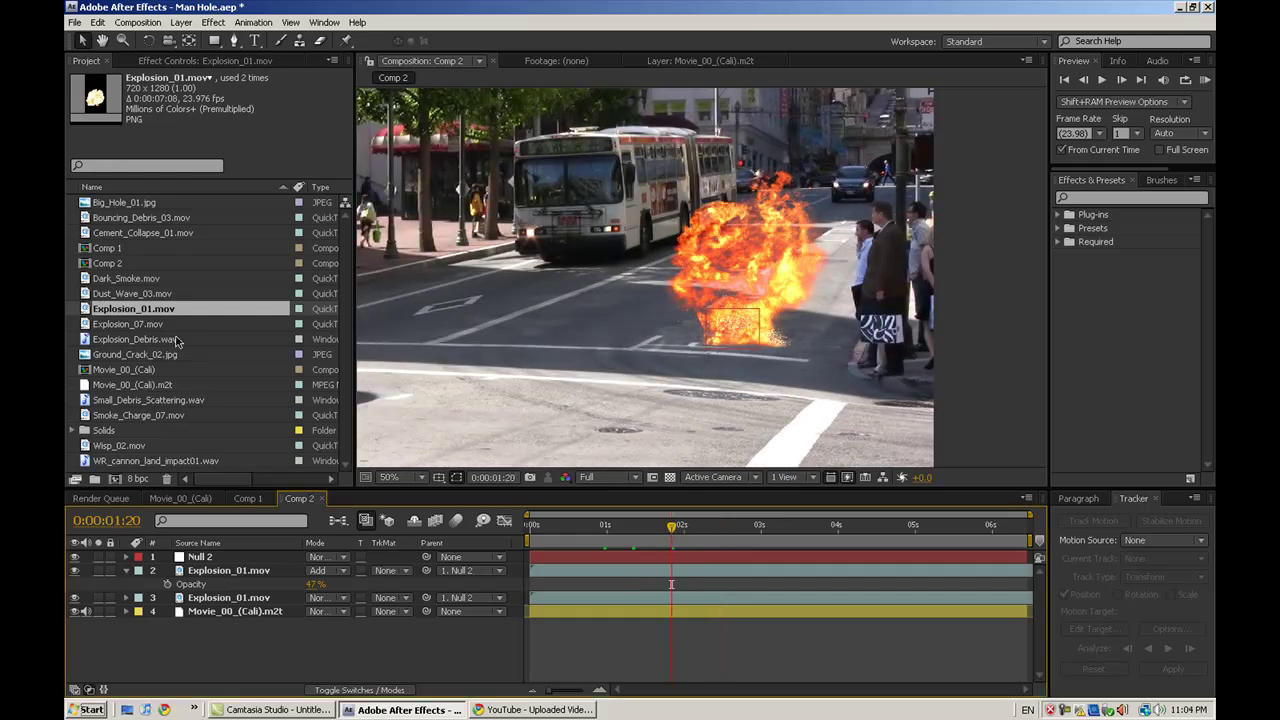
click(136, 280)
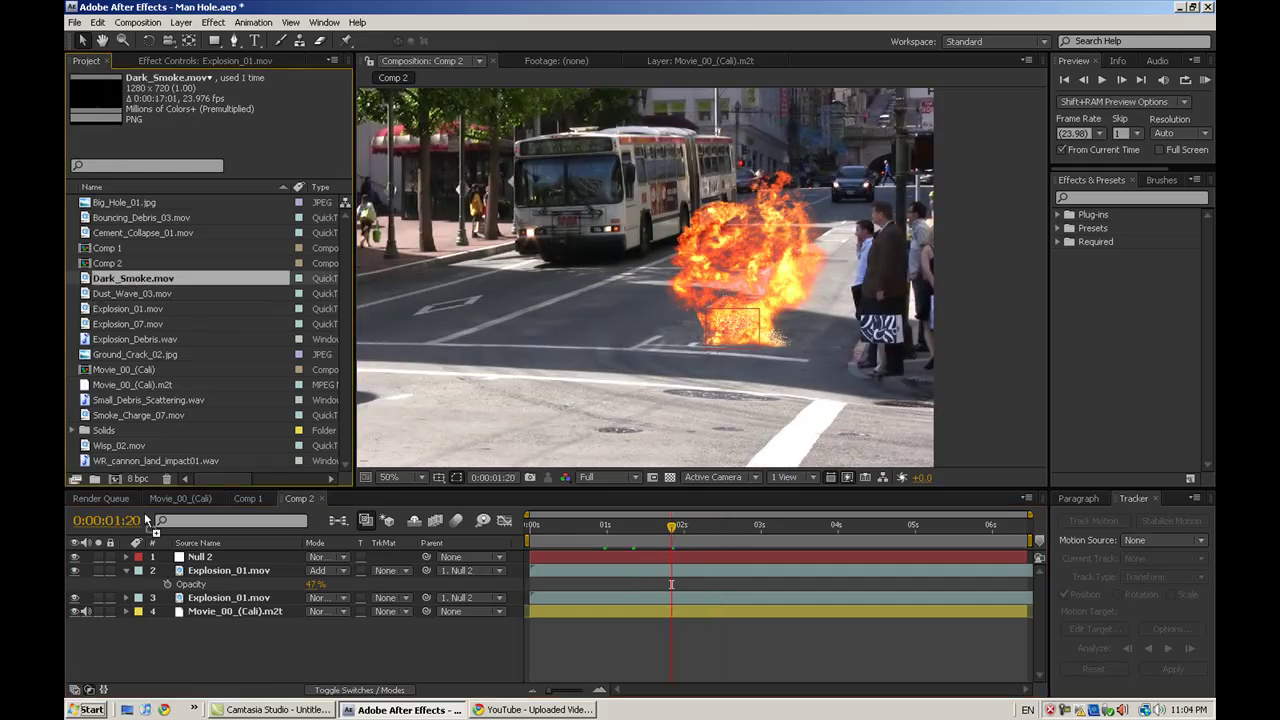
drag(147, 520, 176, 564)
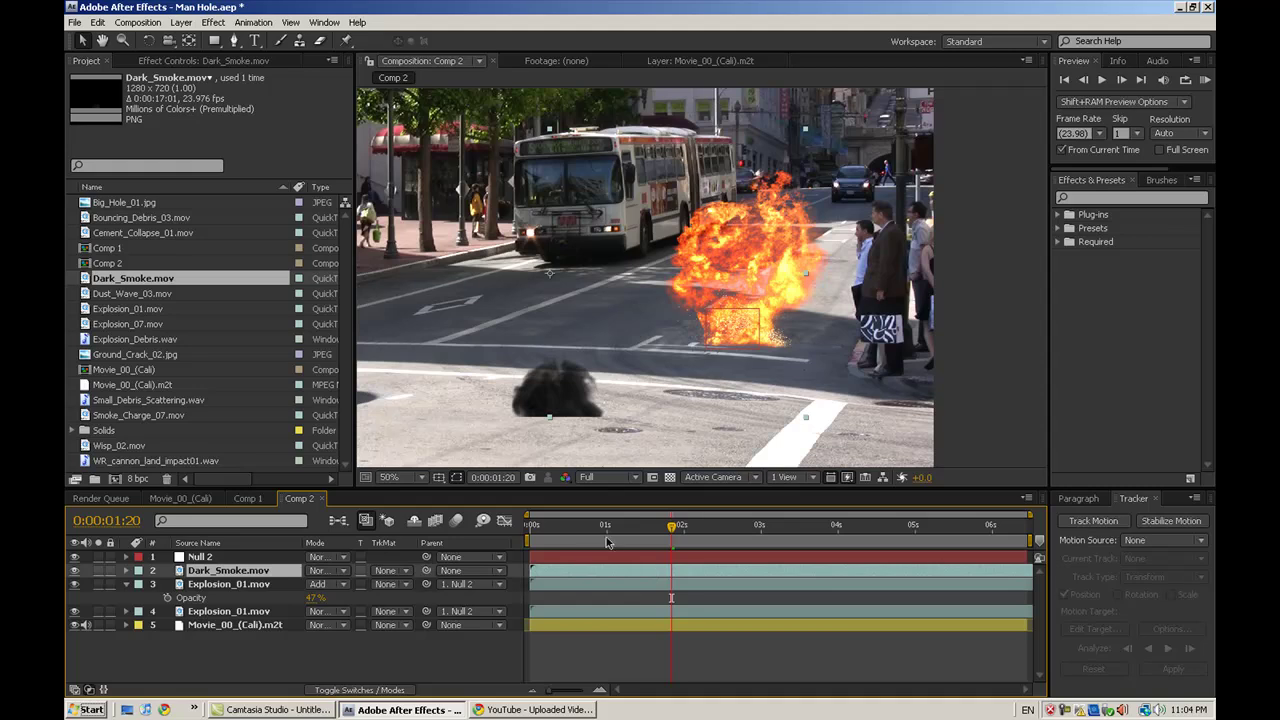
drag(607, 542, 546, 549)
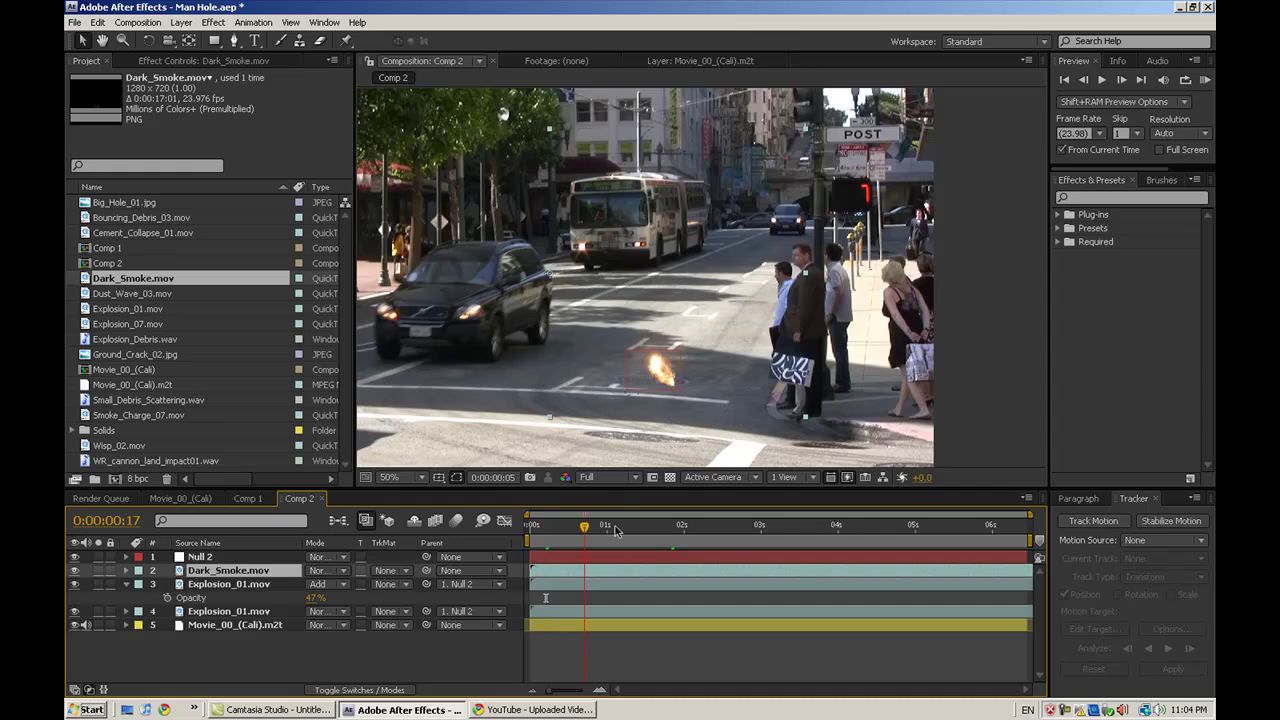
- Move the smoke to the blast base, below both explosion layers, and parent it to Null 2
drag(616, 530, 626, 530)
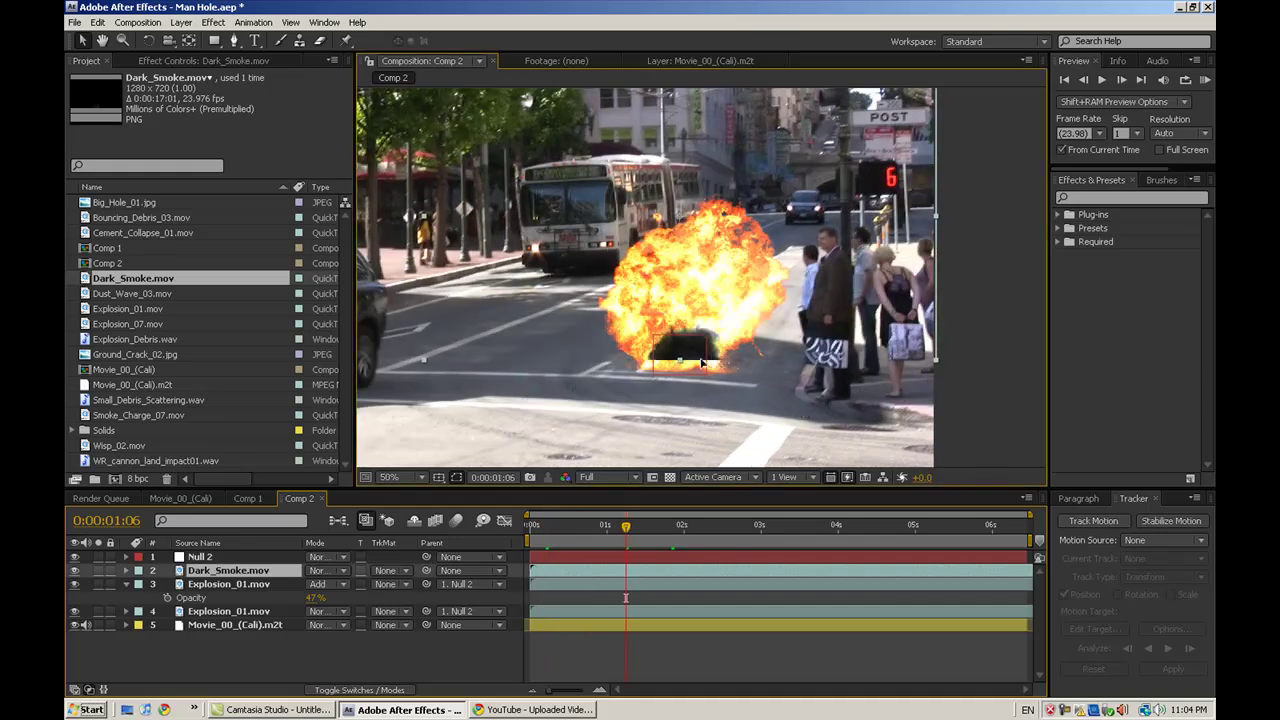
drag(702, 363, 697, 369)
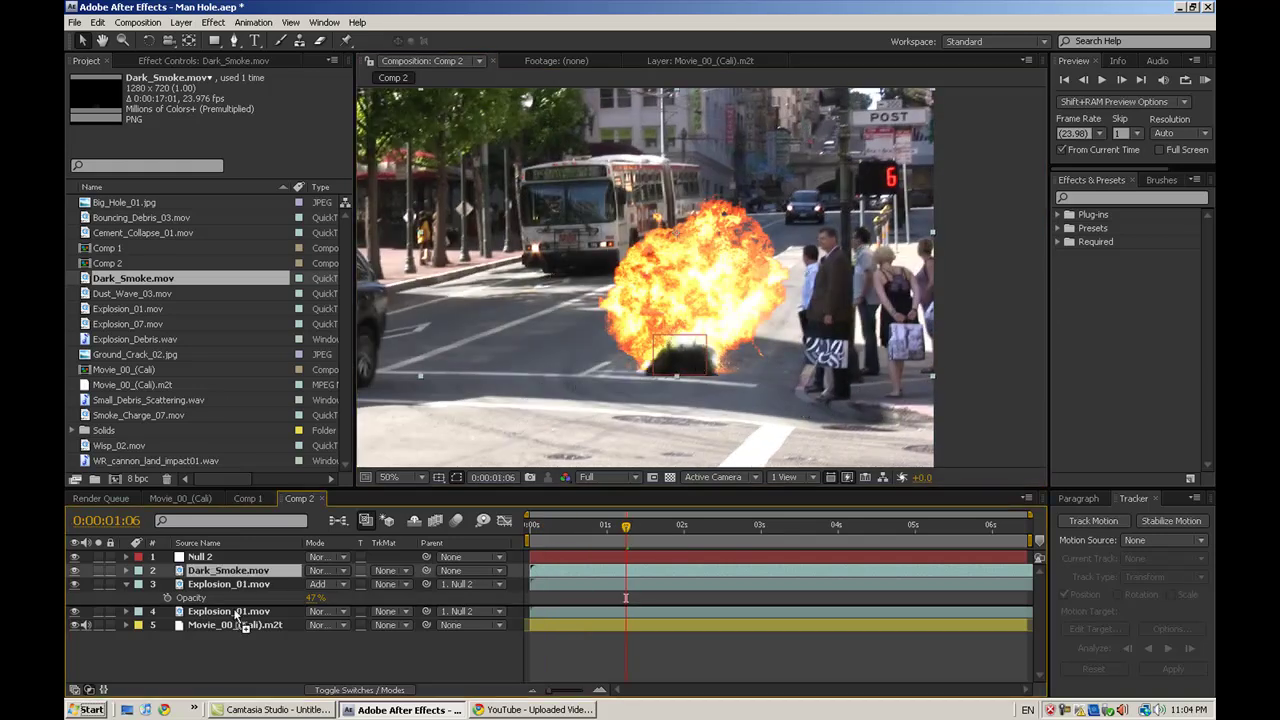
key(ctrl+[)
drag(232, 602, 243, 621)
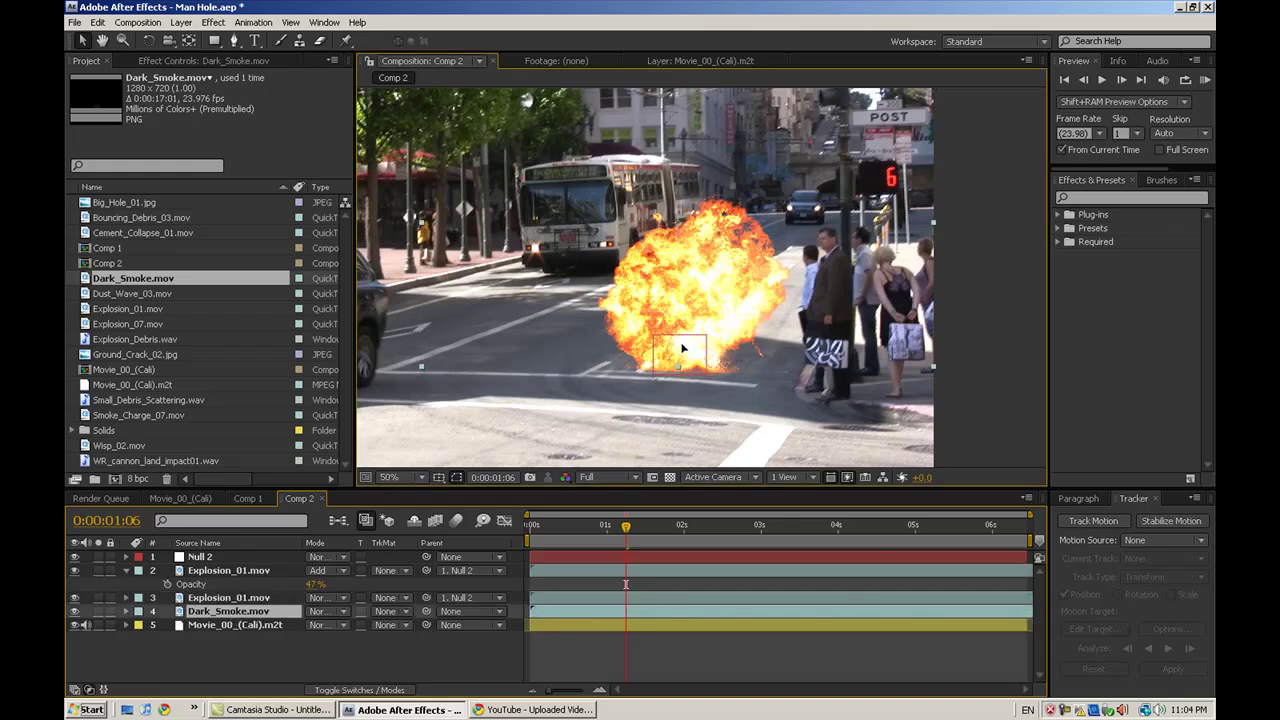
key(Return)
drag(426, 611, 257, 558)
- Attach Dark_Smoke to Null 2 and trim its in-point to about 0:00:01:10
click(633, 530)
drag(645, 532, 748, 526)
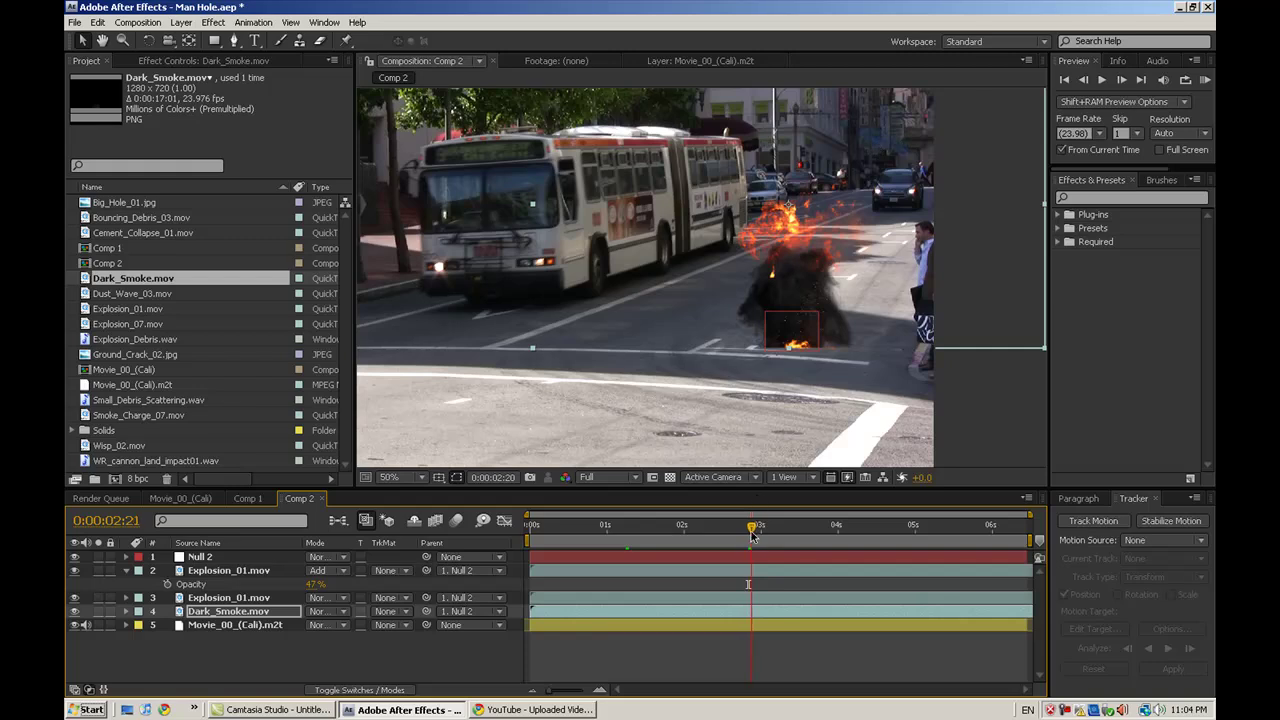
drag(754, 535, 646, 535)
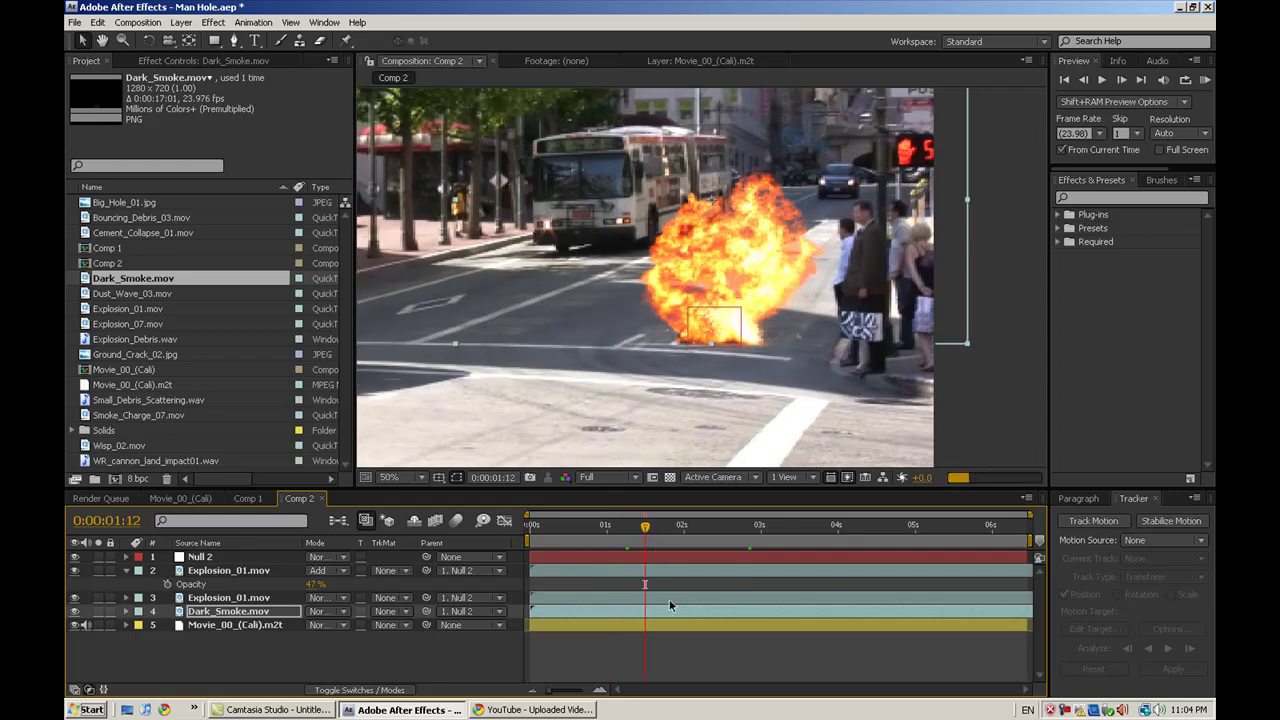
click(674, 608)
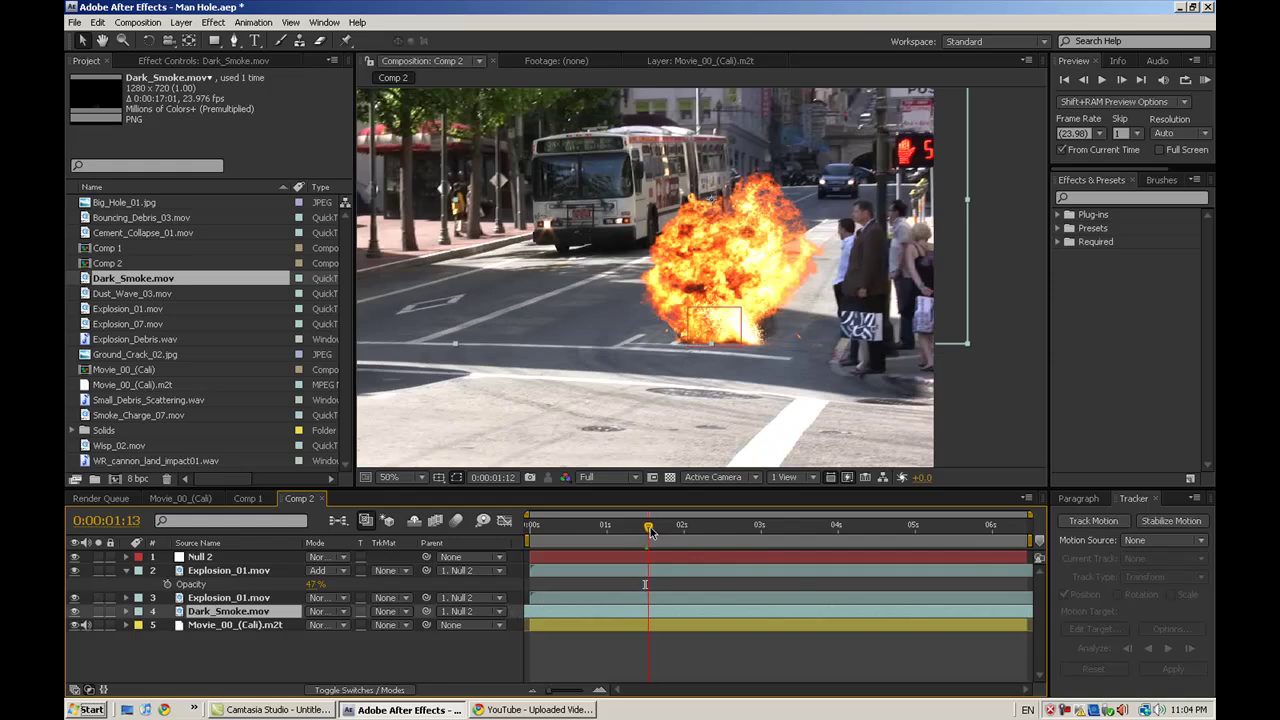
mouse_move(650, 531)
mouse_down()
mouse_move(888, 523)
mouse_move(540, 545)
mouse_move(640, 542)
mouse_up()
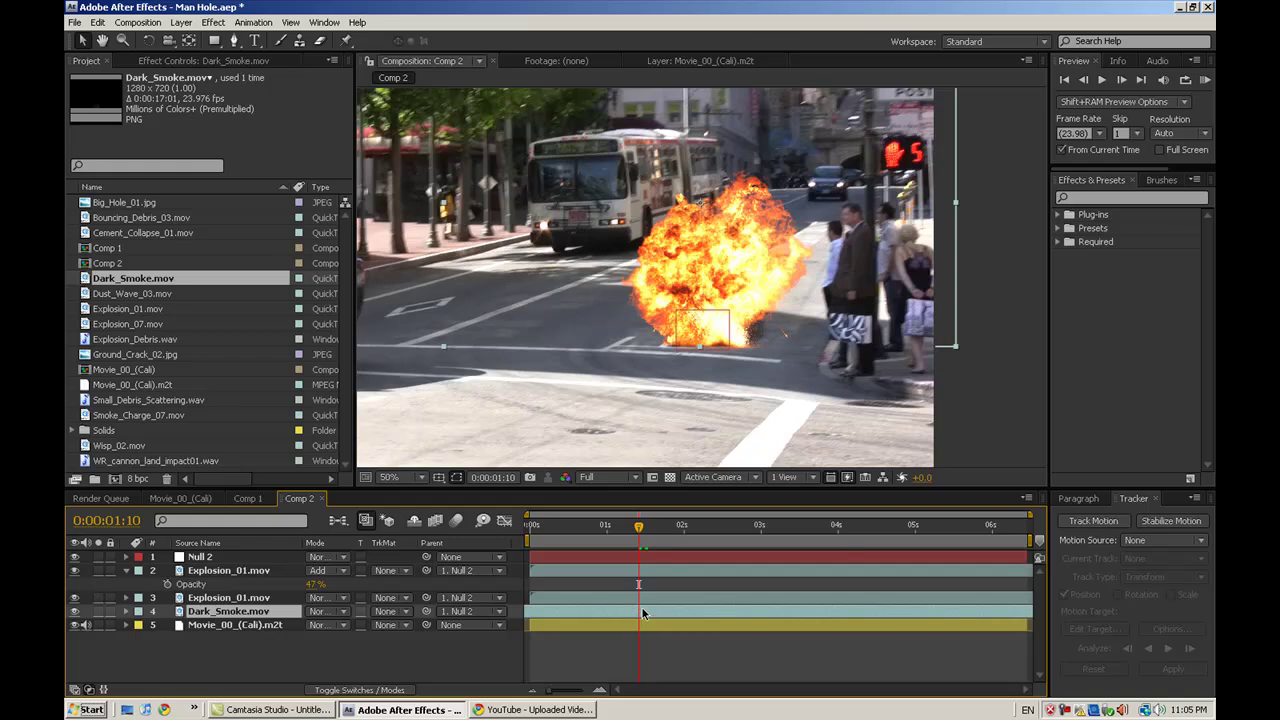
key(alt+bracketleft)
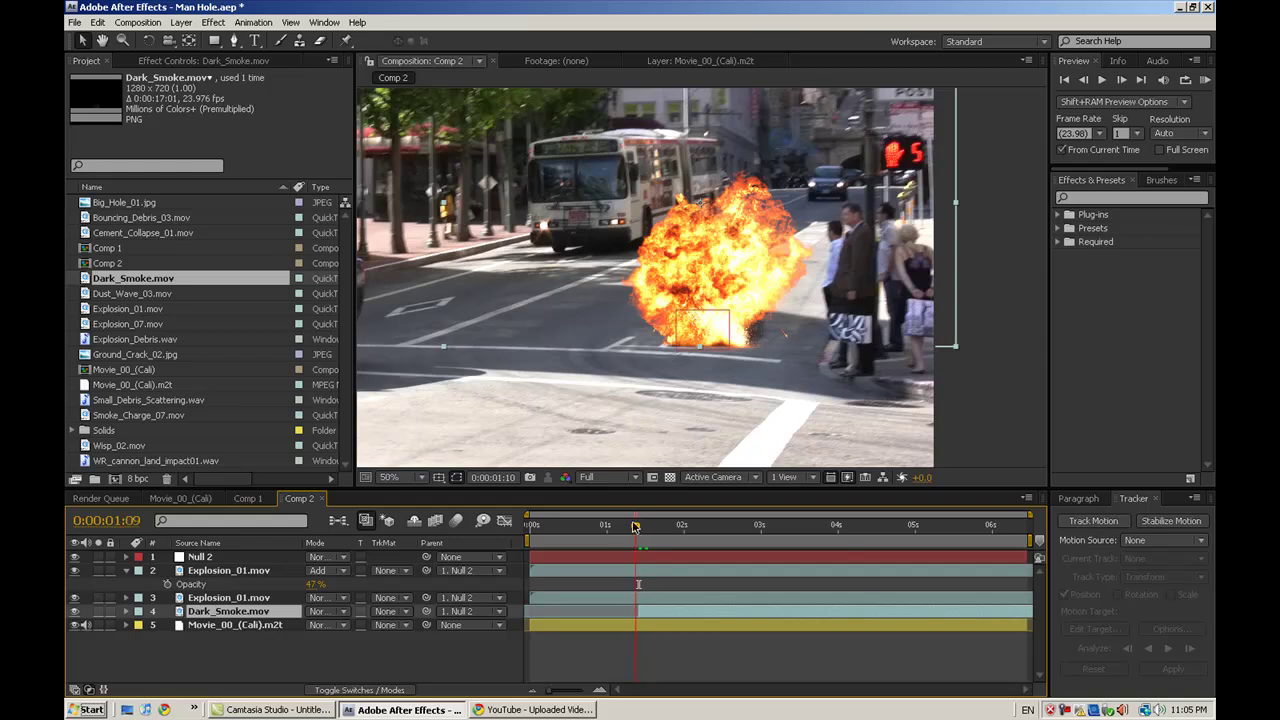
mouse_move(620, 527)
mouse_down()
mouse_move(705, 524)
mouse_move(609, 525)
mouse_up()
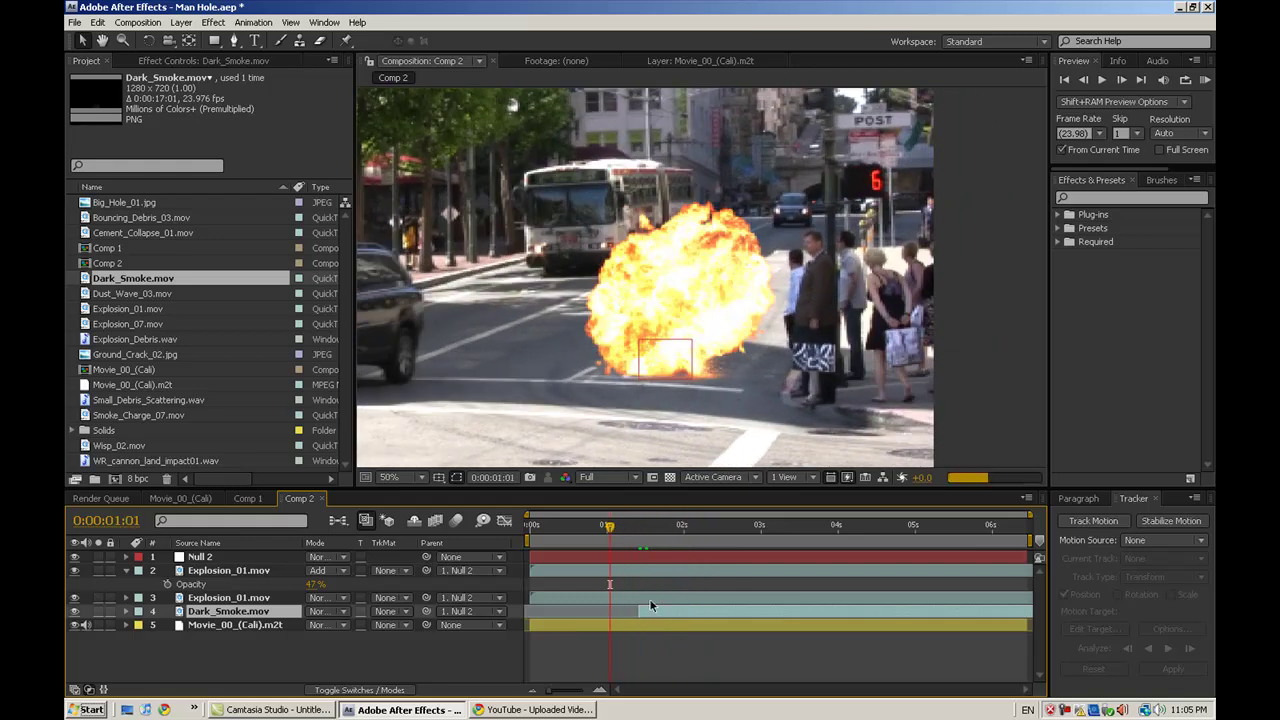
- Keyframe Dark_Smoke's Opacity from 0% at 0:00:00:23 up to 100% at 0:00:01:03
drag(609, 611, 603, 611)
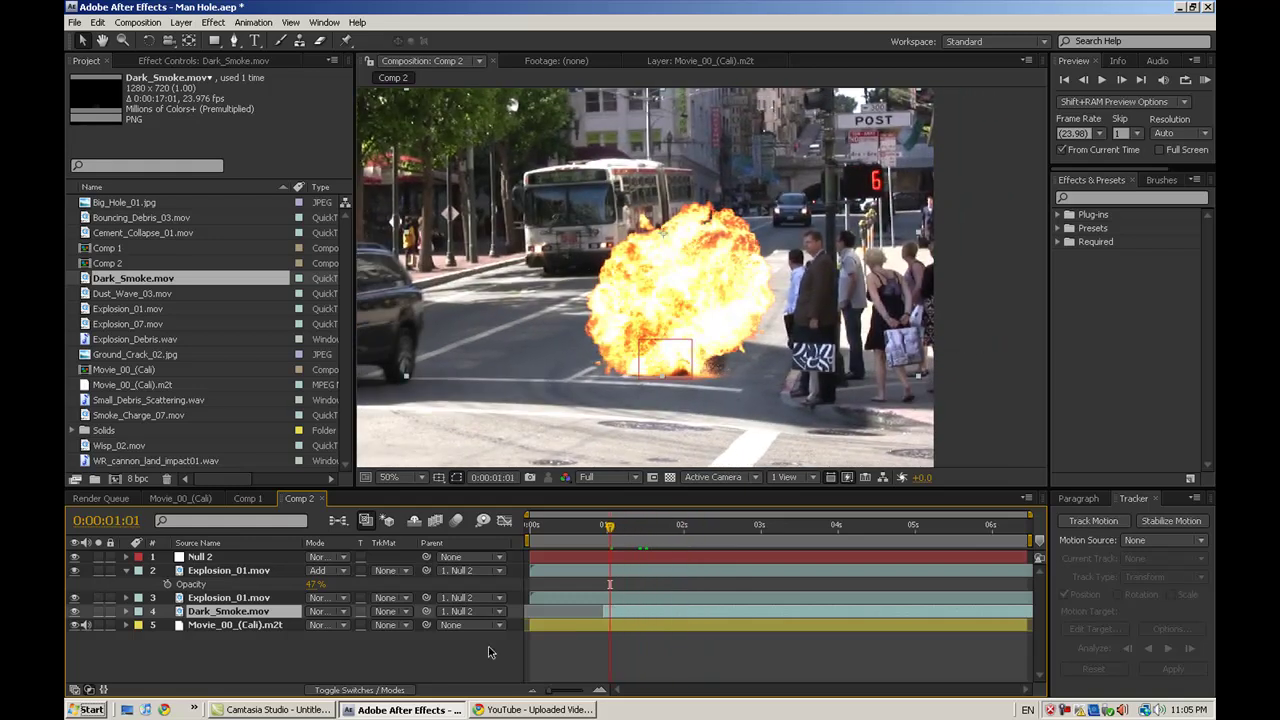
key(t)
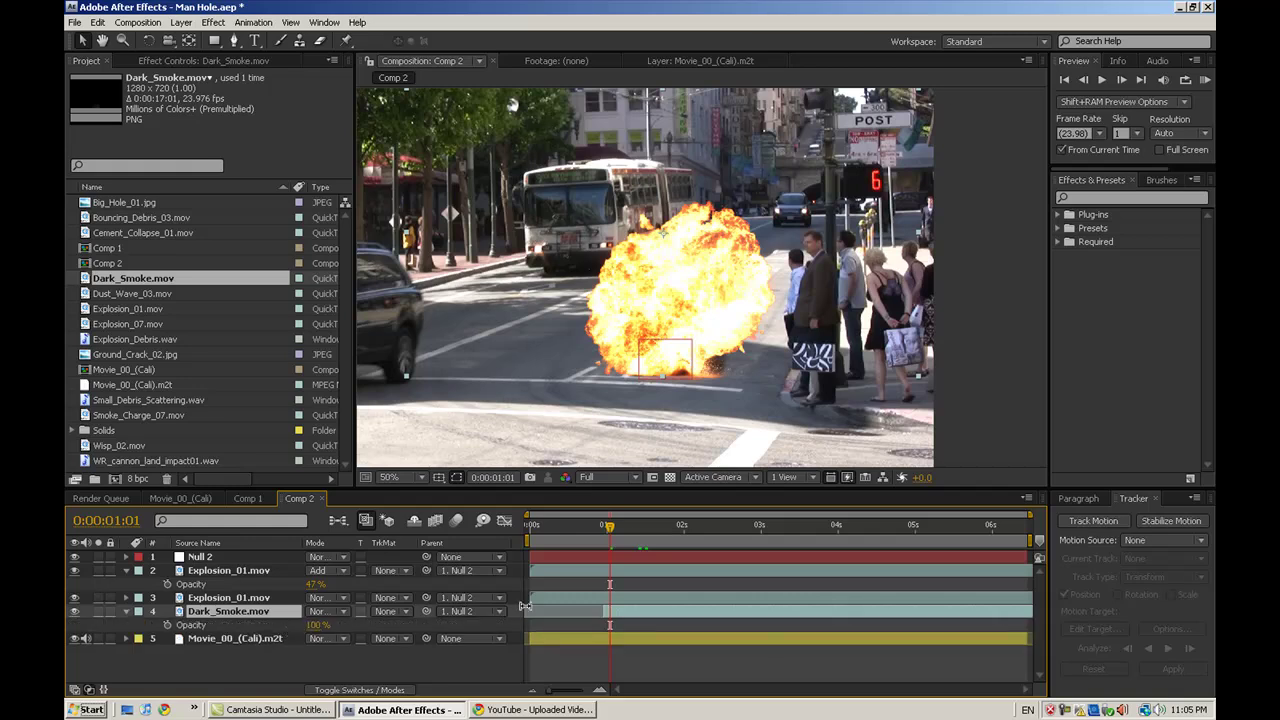
drag(617, 527, 624, 527)
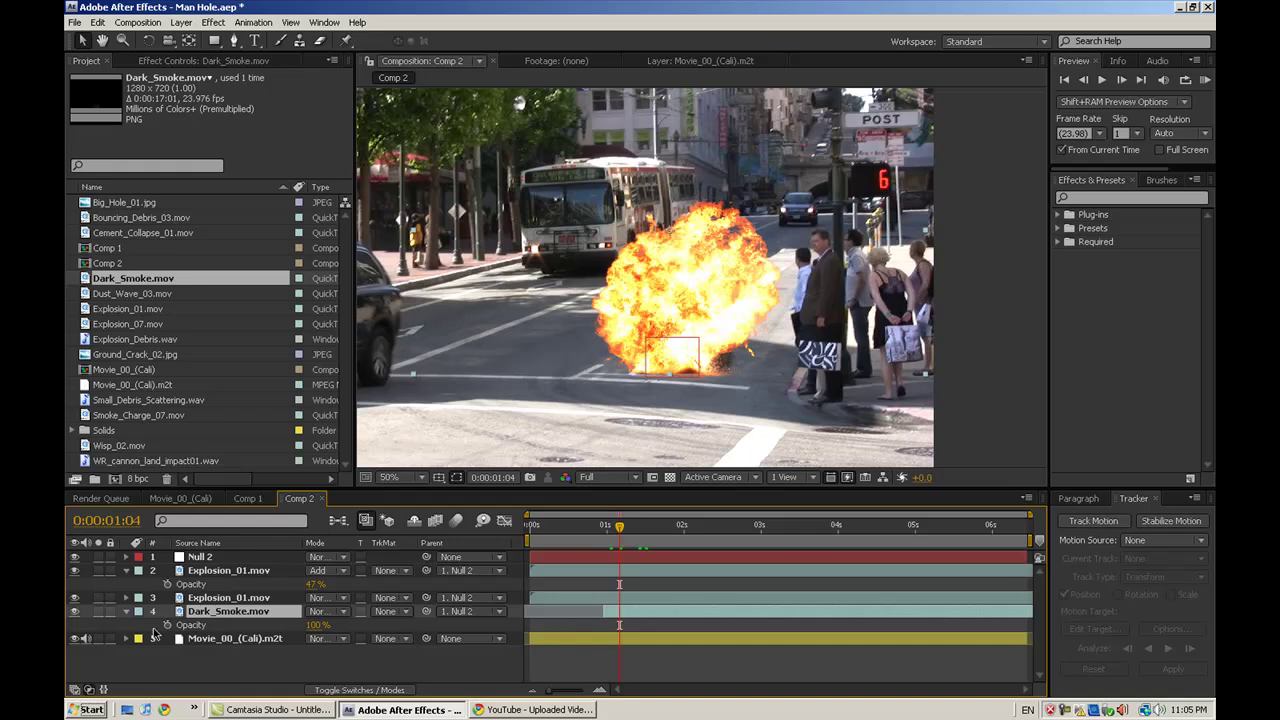
click(167, 625)
click(604, 527)
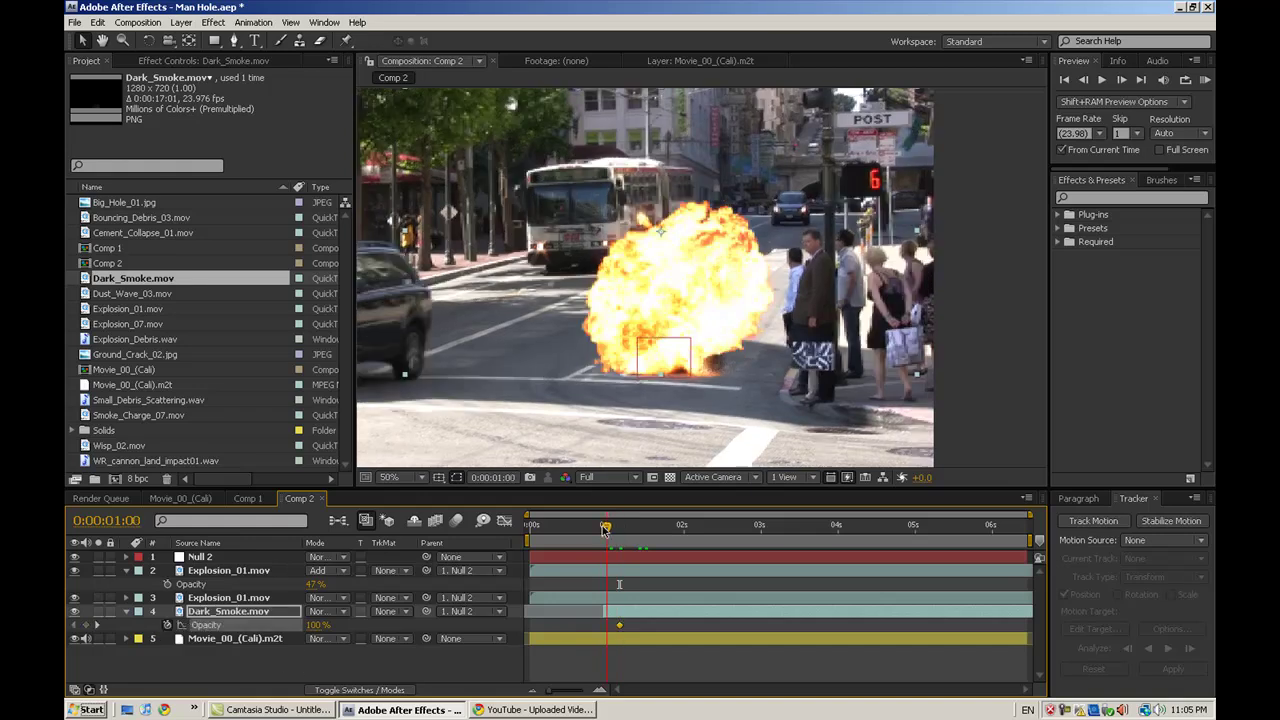
drag(313, 625, 297, 595)
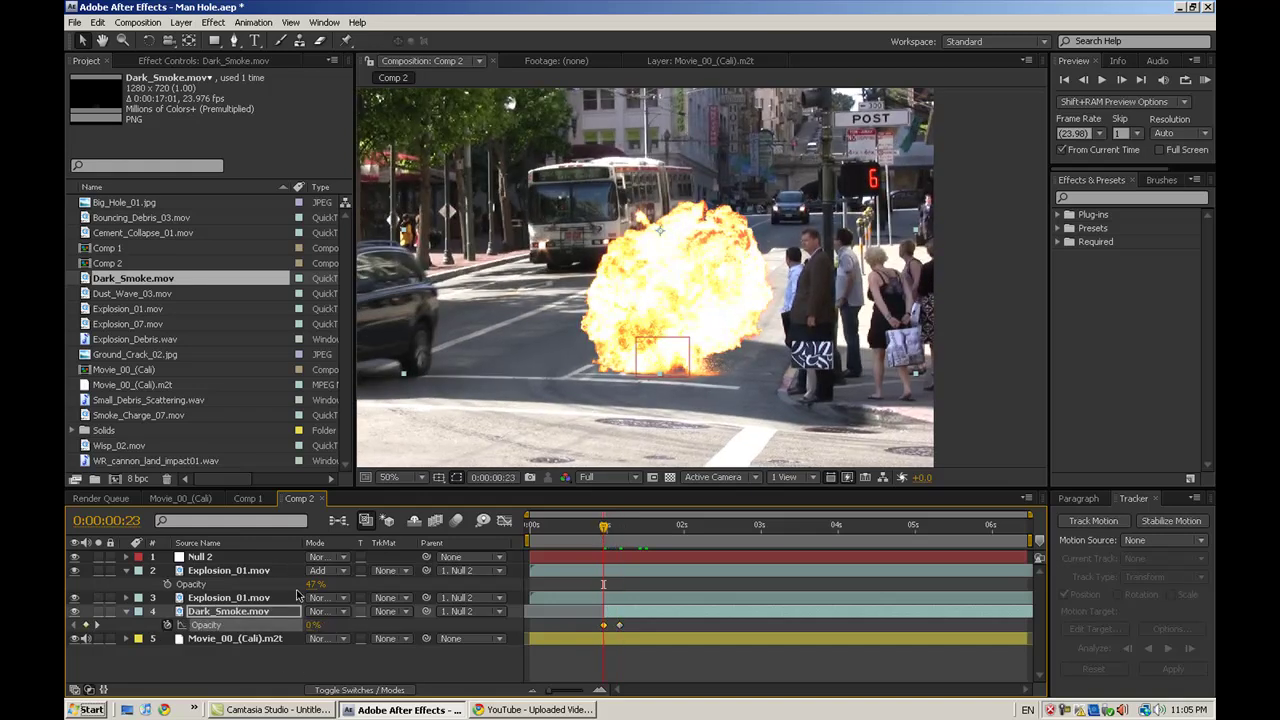
drag(609, 531, 806, 531)
- Draw a Pen mask around the manhole on the Dark_Smoke.mov layer
click(786, 407)
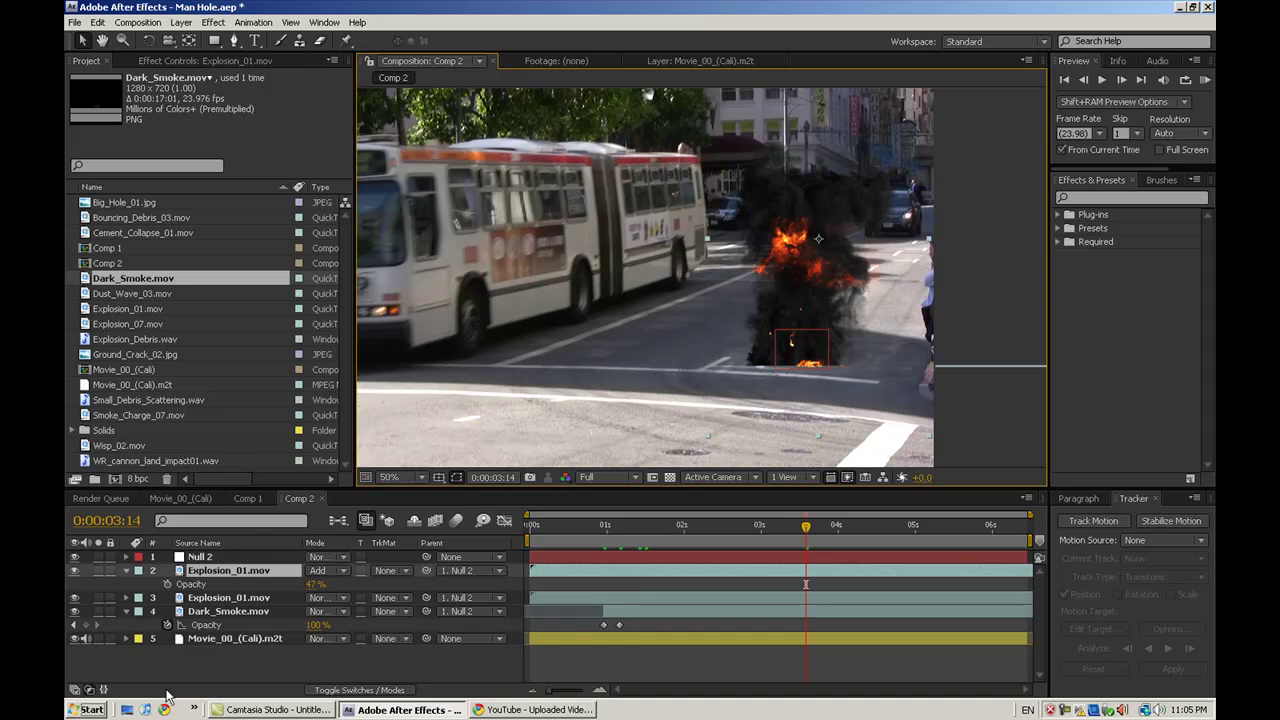
click(237, 611)
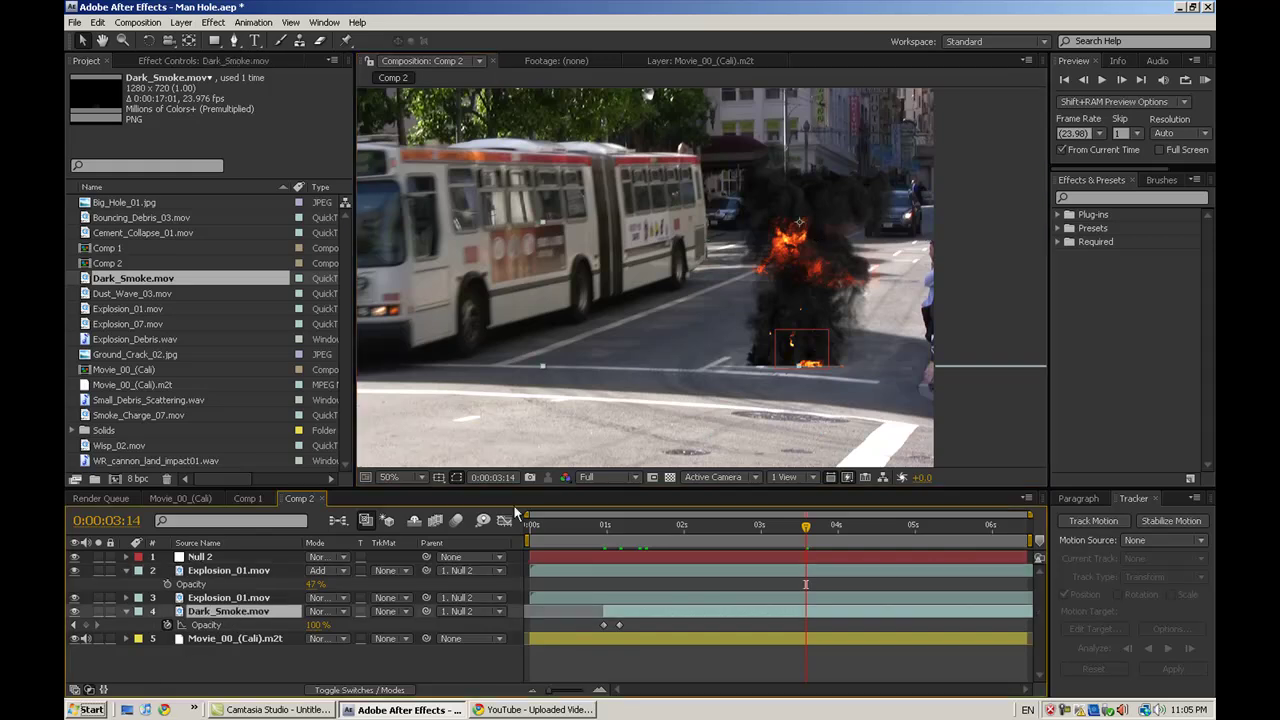
key(g)
click(861, 354)
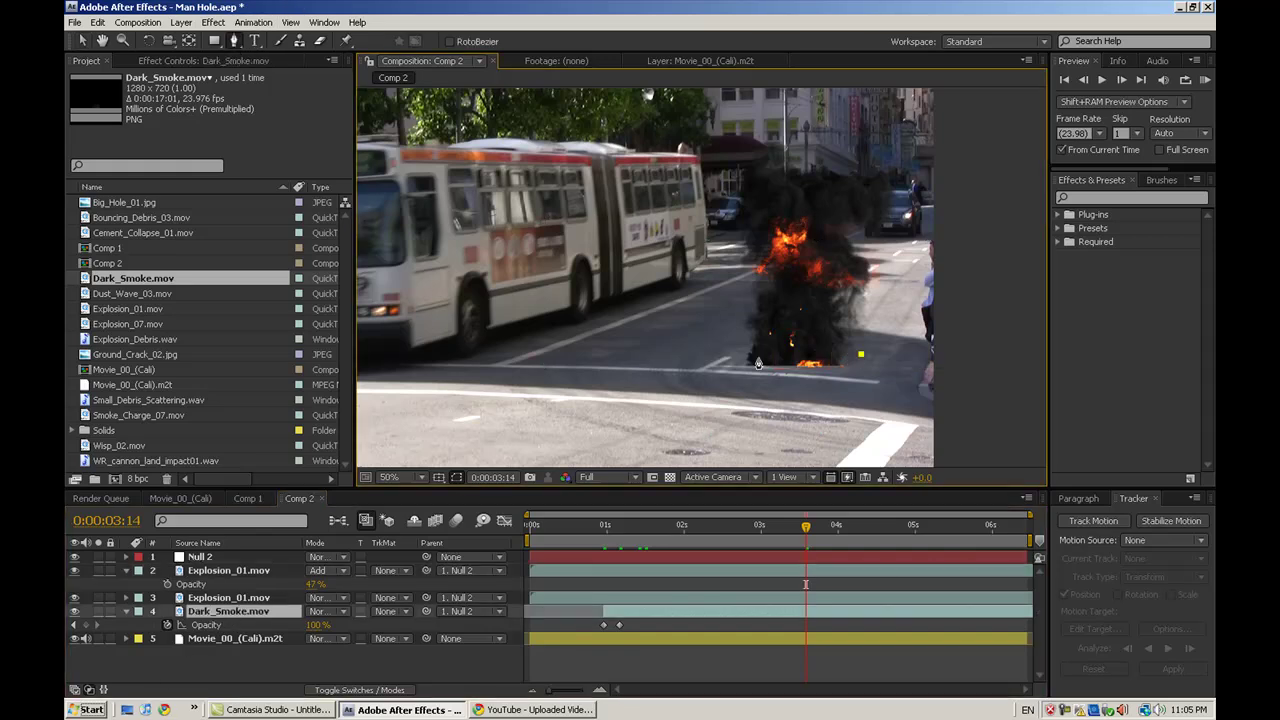
click(723, 355)
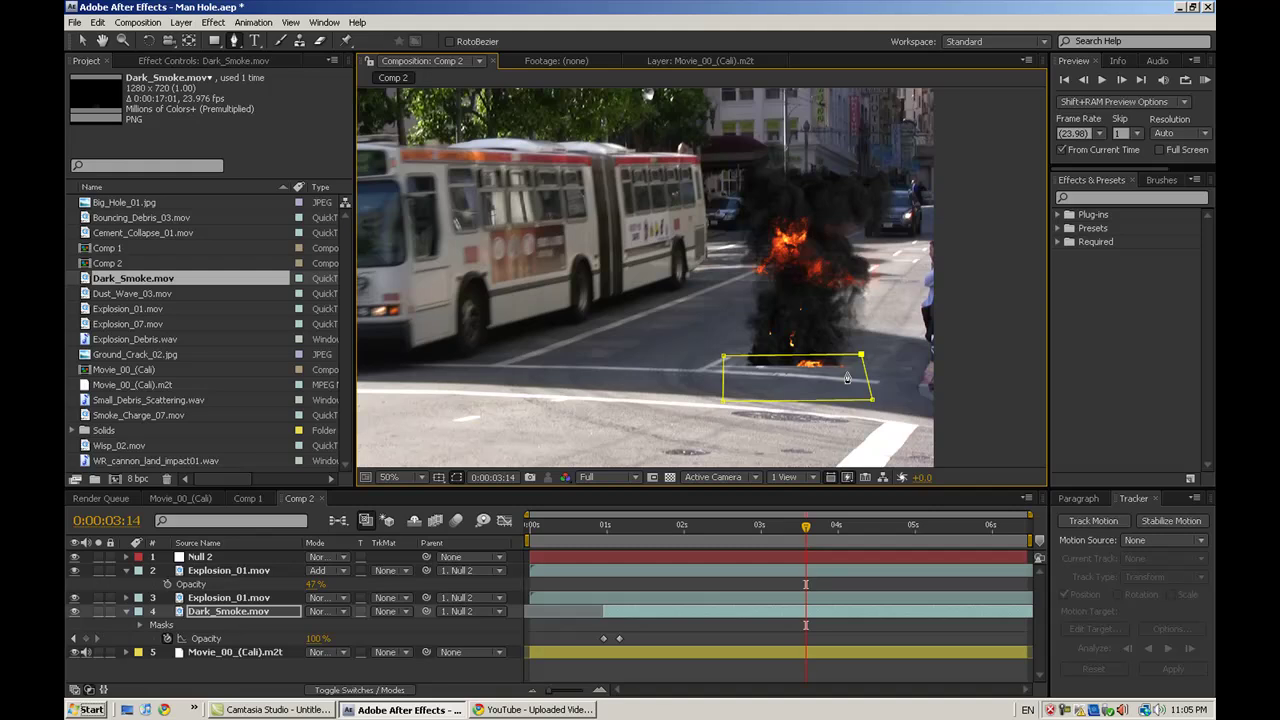
- Set Mask 1 to Subtract and feather it to 59 px
click(320, 618)
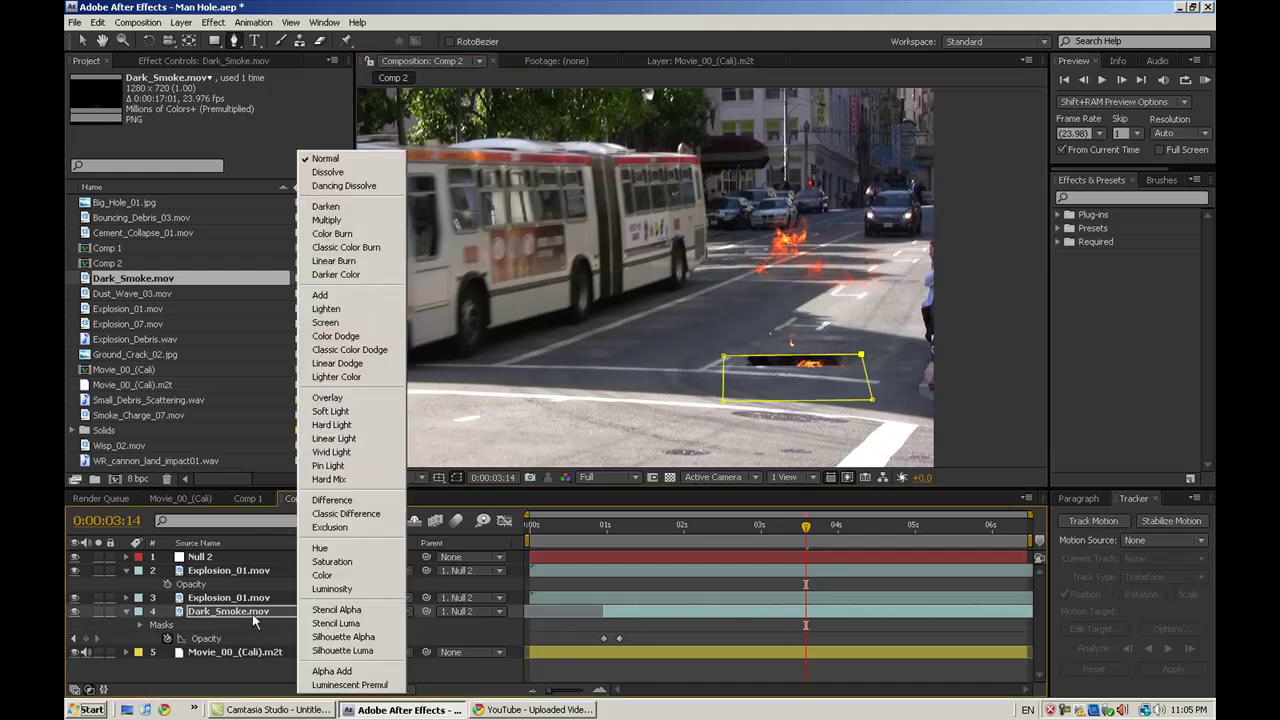
click(238, 616)
click(140, 625)
click(338, 639)
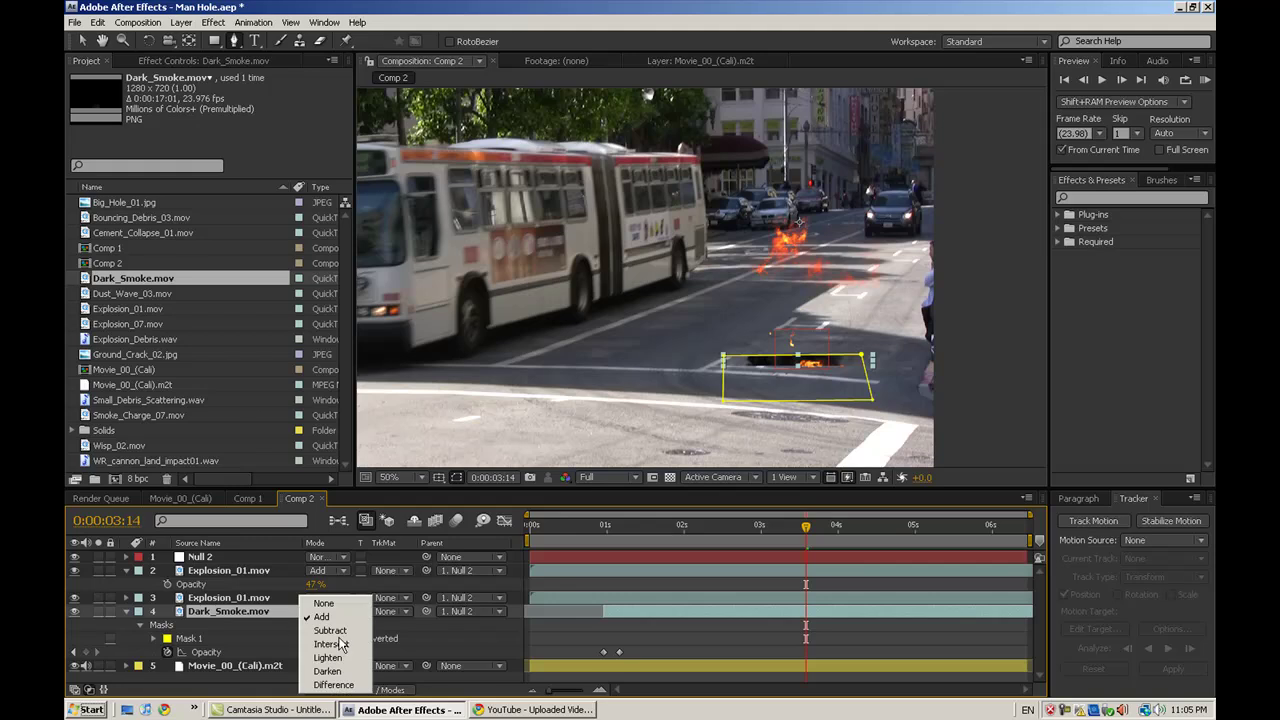
click(335, 645)
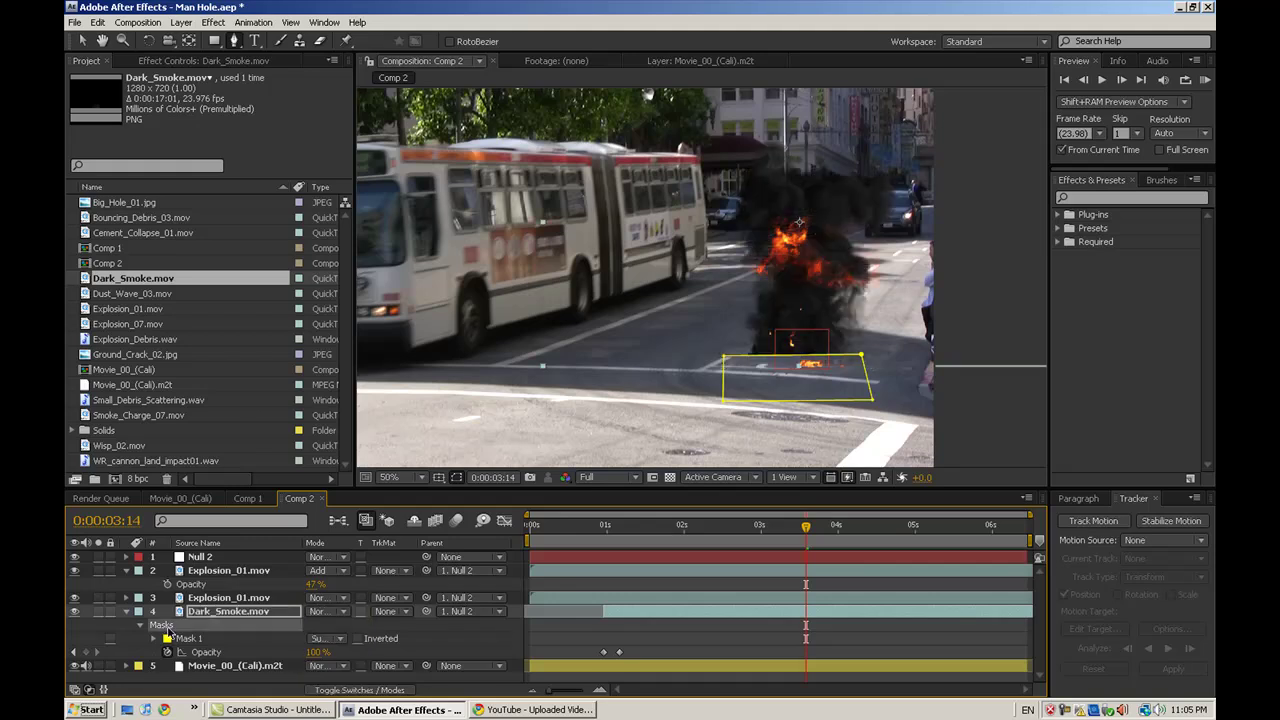
key(f)
drag(345, 645, 392, 637)
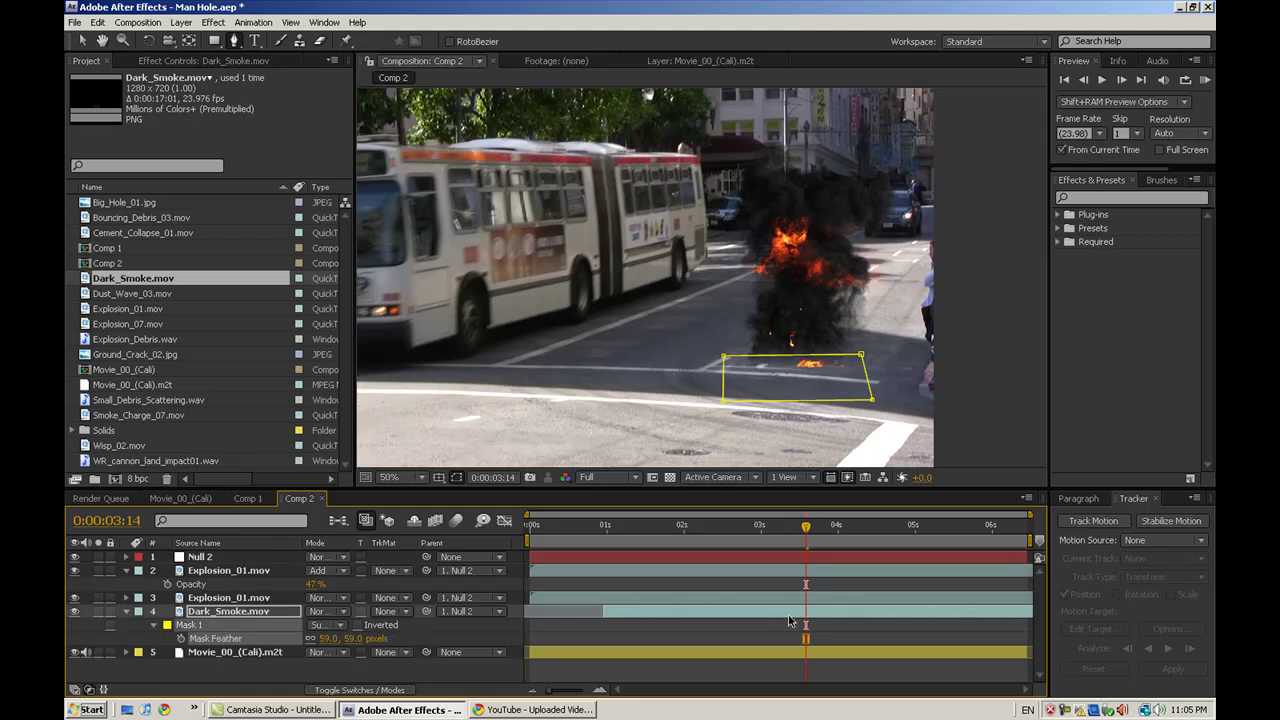
drag(800, 542, 946, 527)
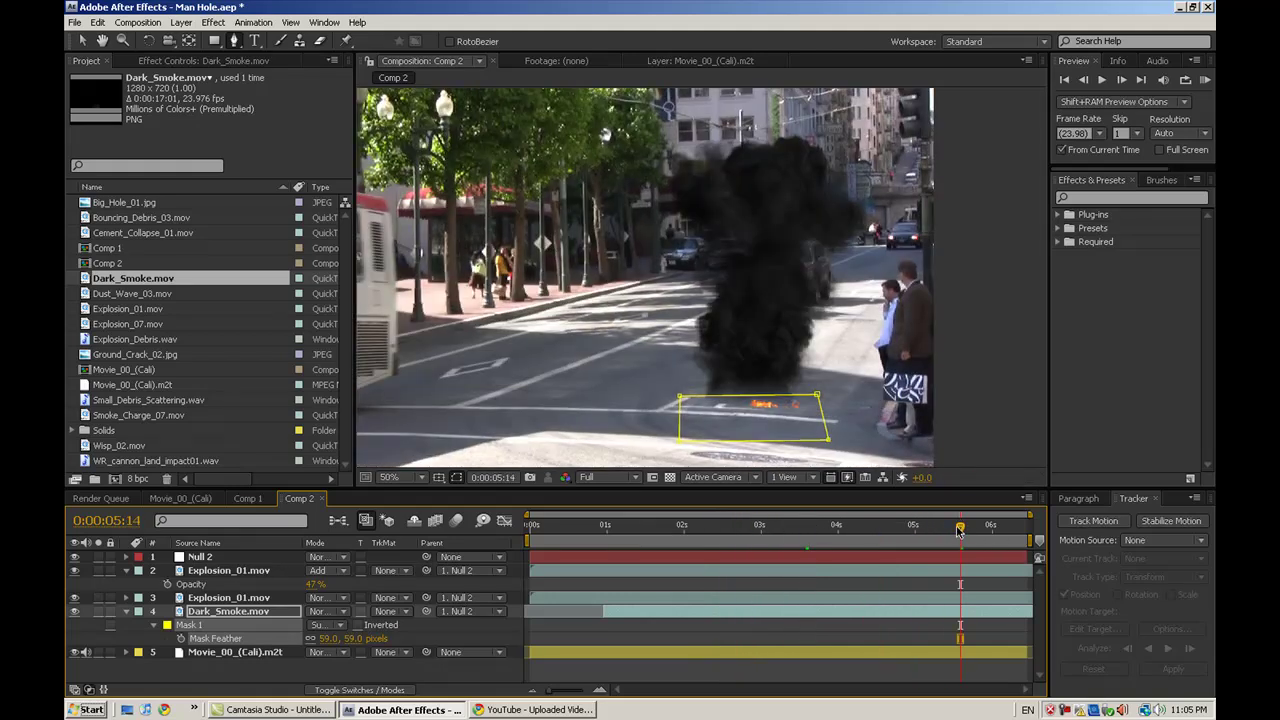
- Add Cement_Collapse_01.mov from the Project panel to the Comp 2 timeline
drag(812, 537, 601, 527)
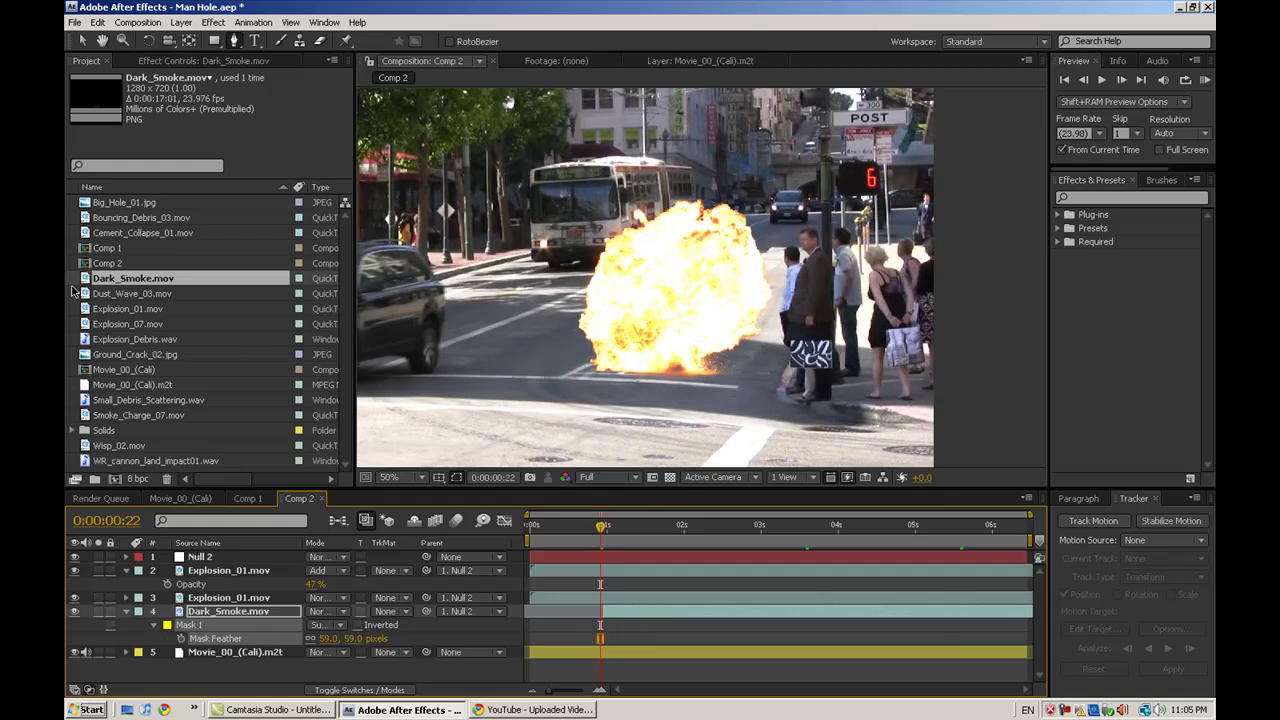
click(159, 220)
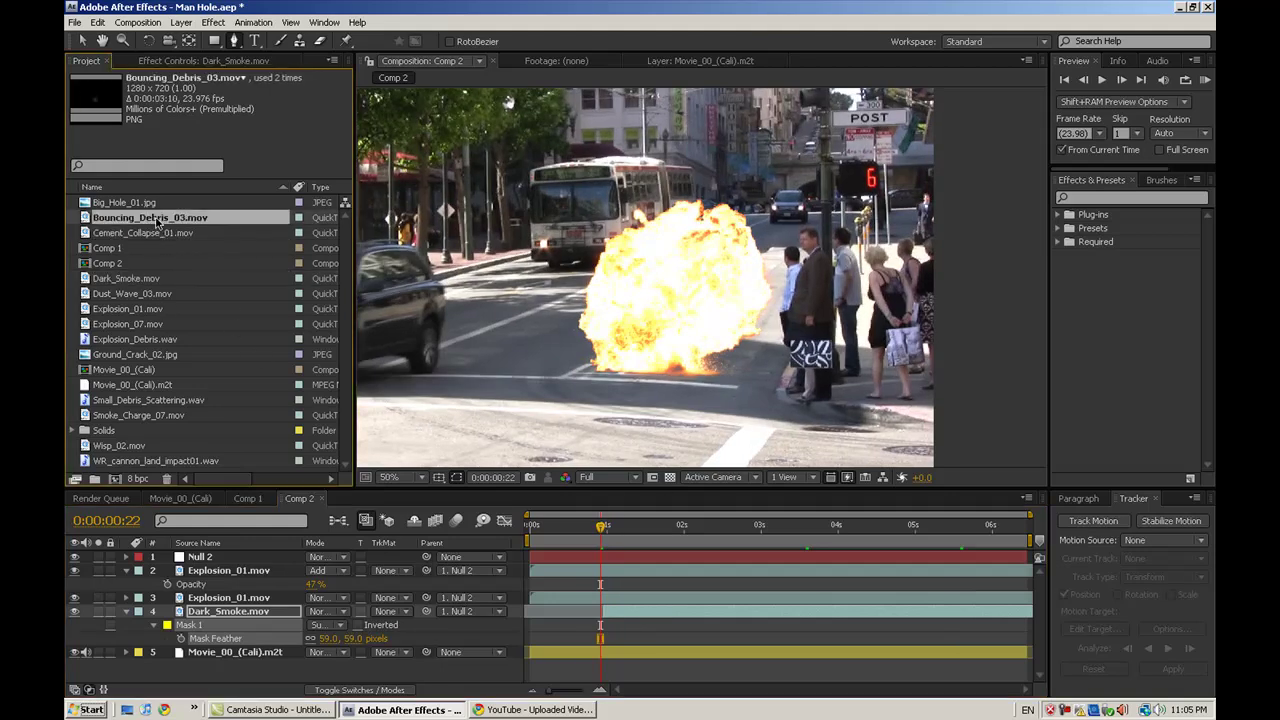
click(145, 237)
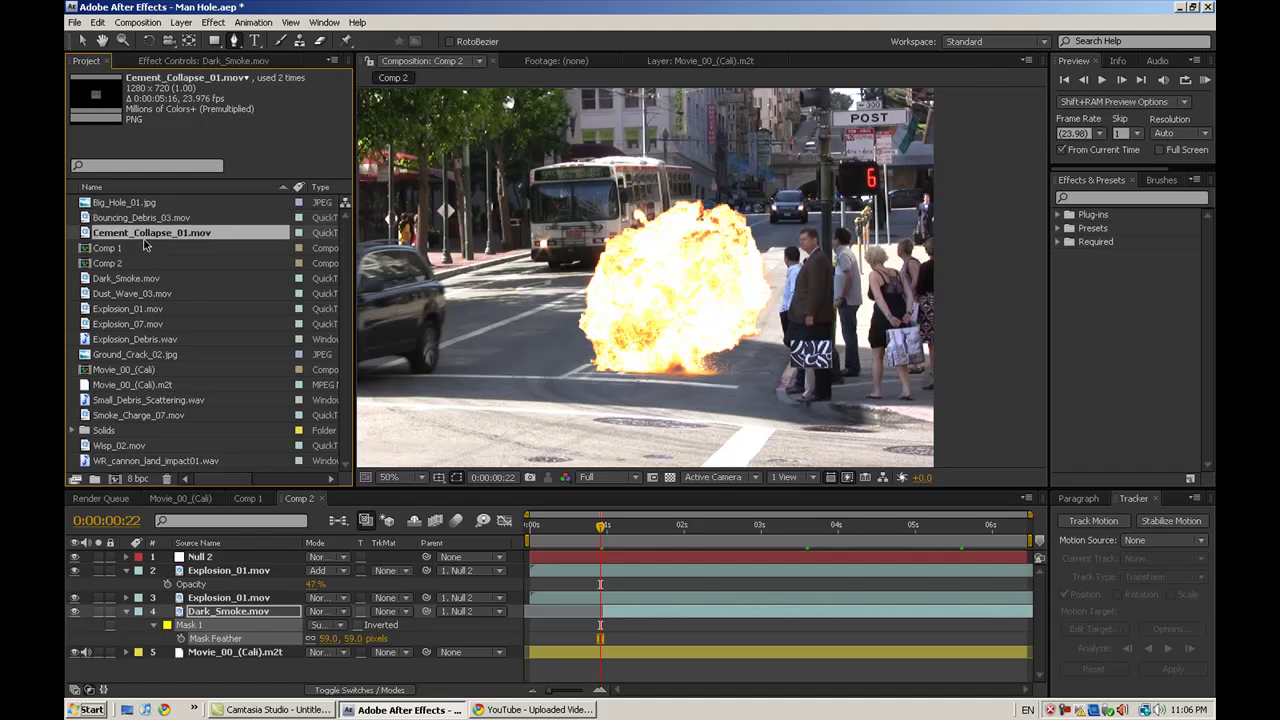
drag(172, 549, 220, 602)
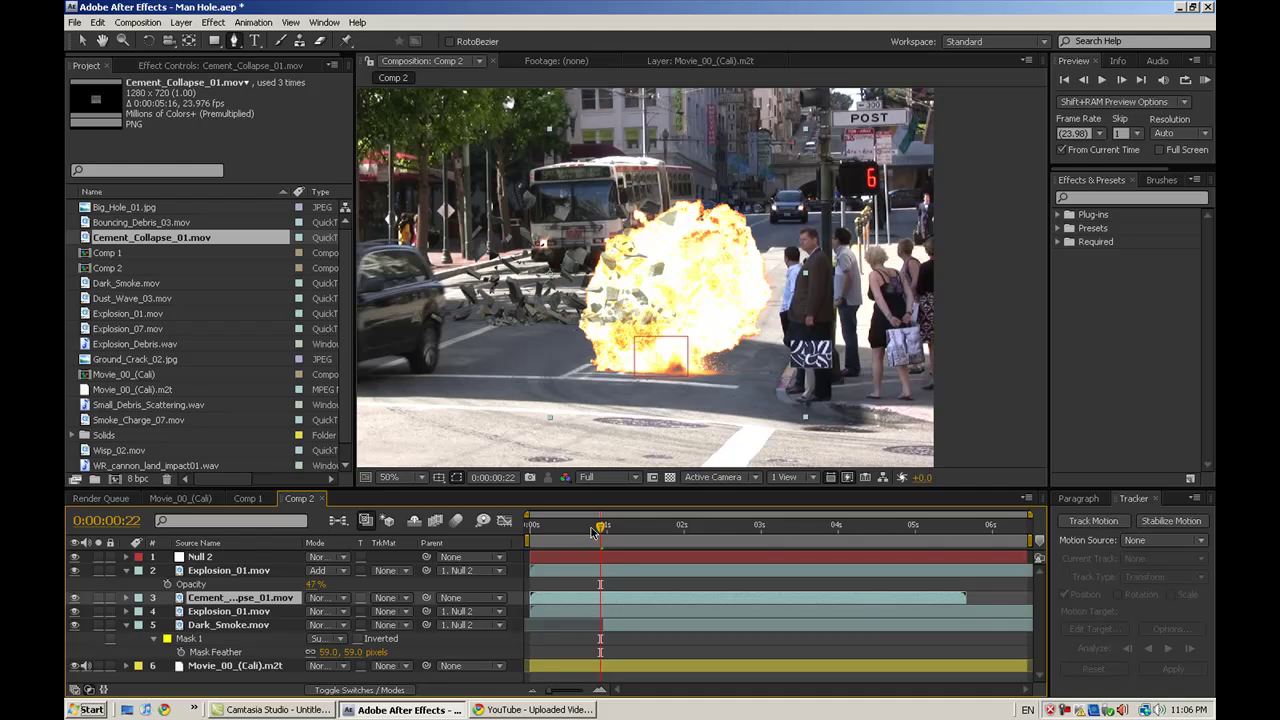
- Start the debris layer near 0:00:00:23 and place it beneath Explosion_01.mov
mouse_move(558, 533)
mouse_down()
mouse_move(515, 534)
mouse_move(606, 527)
mouse_move(536, 528)
mouse_up()
drag(564, 592, 638, 600)
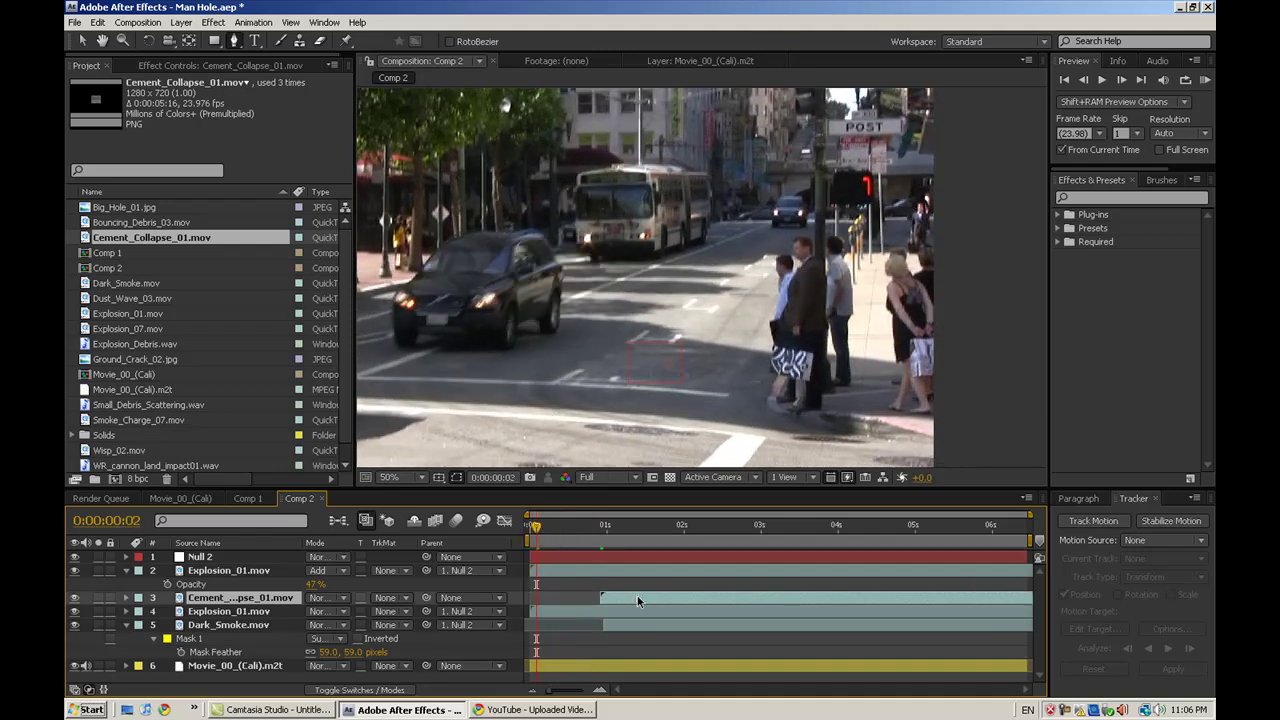
click(614, 540)
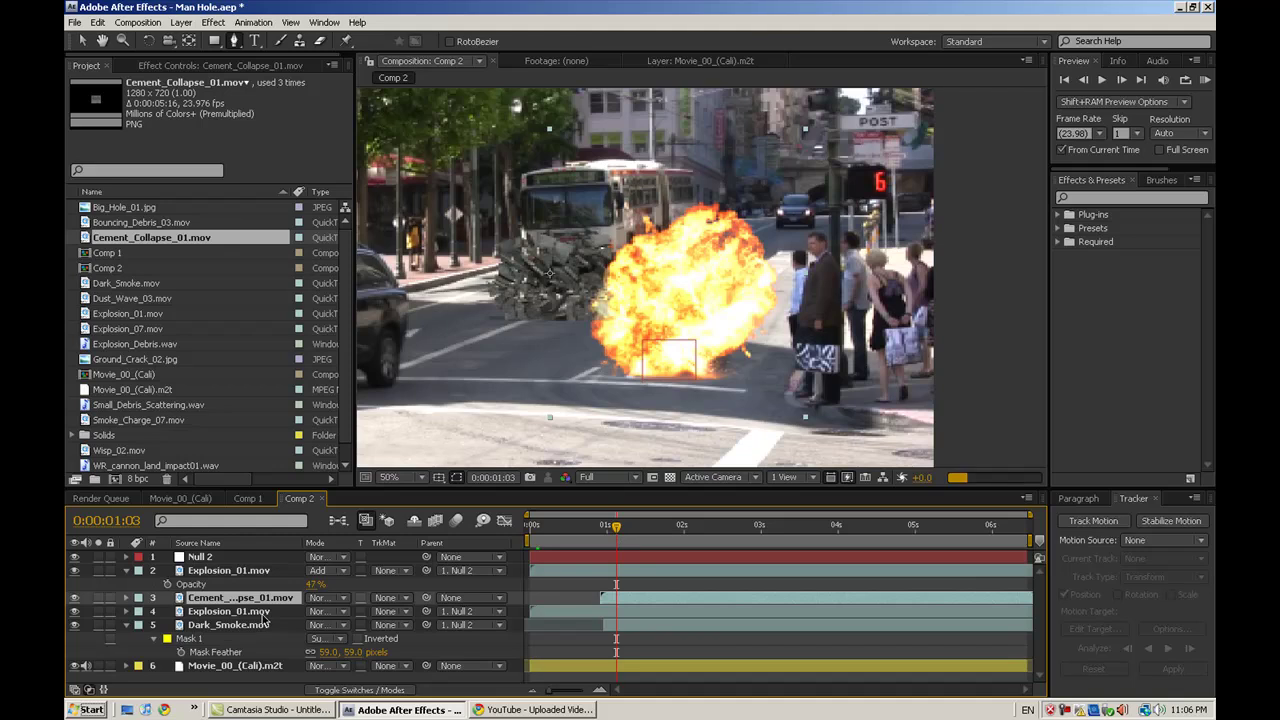
drag(229, 604, 230, 626)
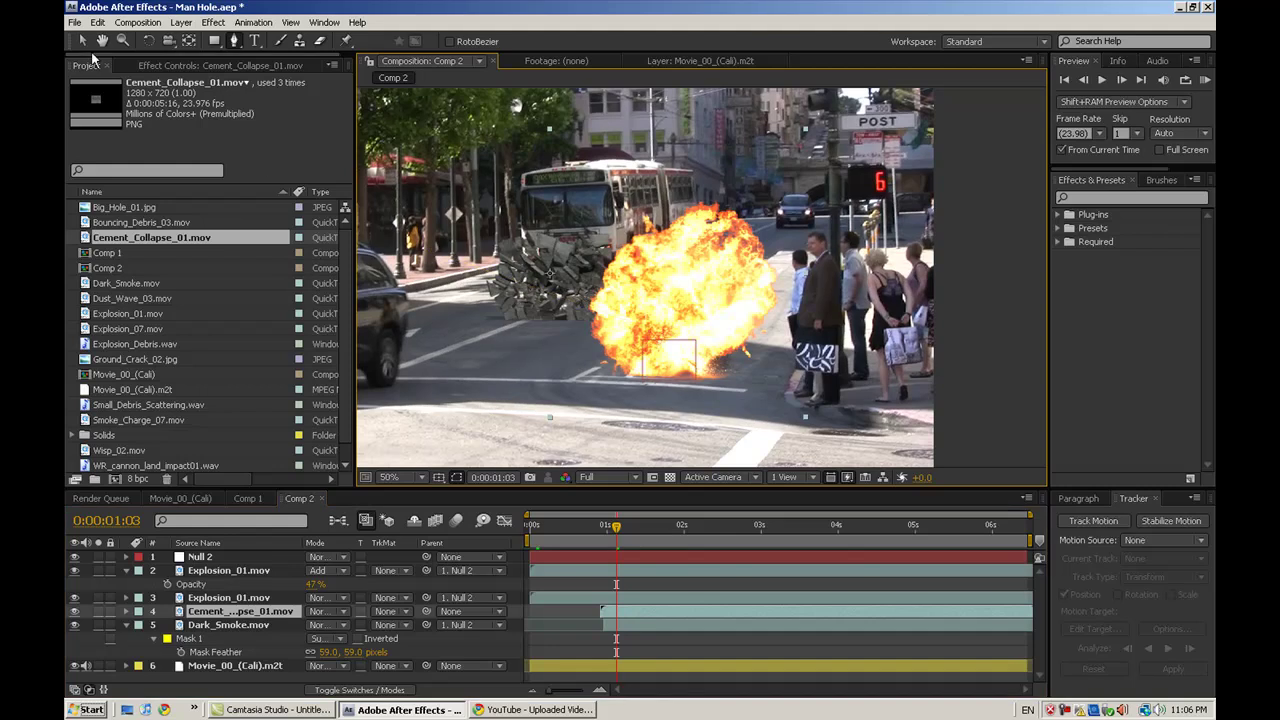
click(82, 40)
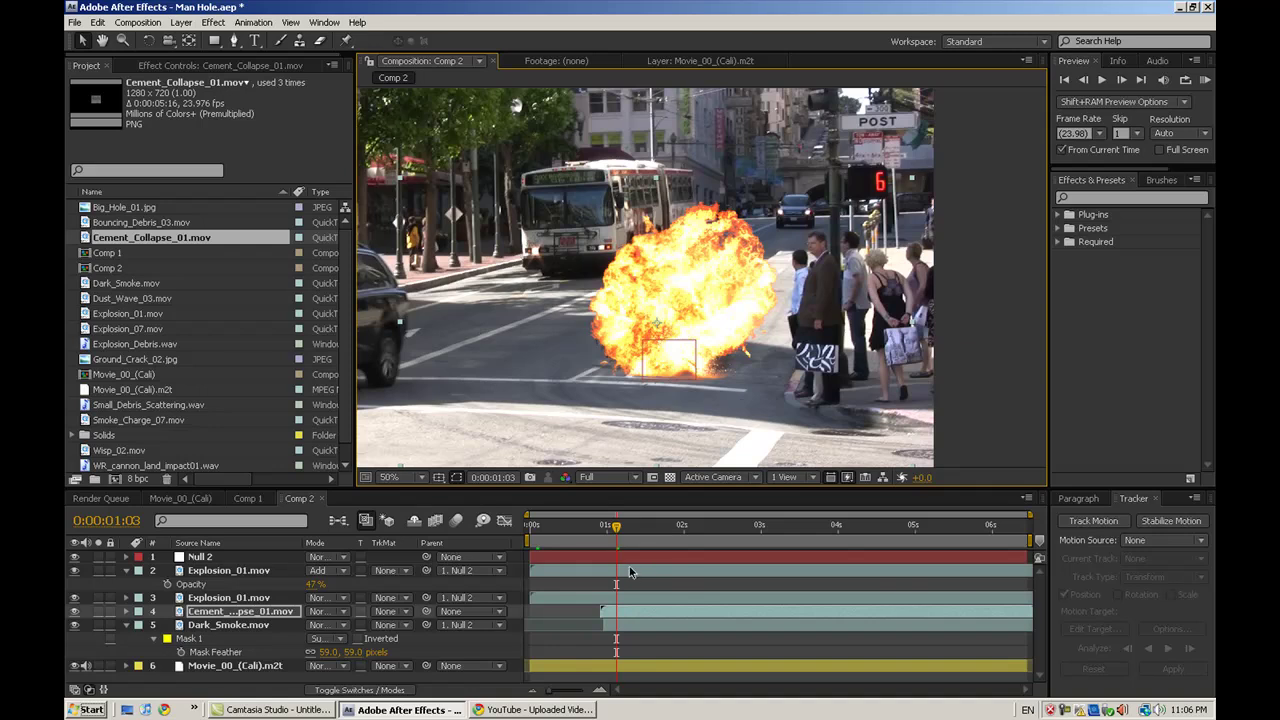
mouse_move(616, 527)
mouse_down()
mouse_move(603, 530)
mouse_move(755, 528)
mouse_move(608, 532)
mouse_up()
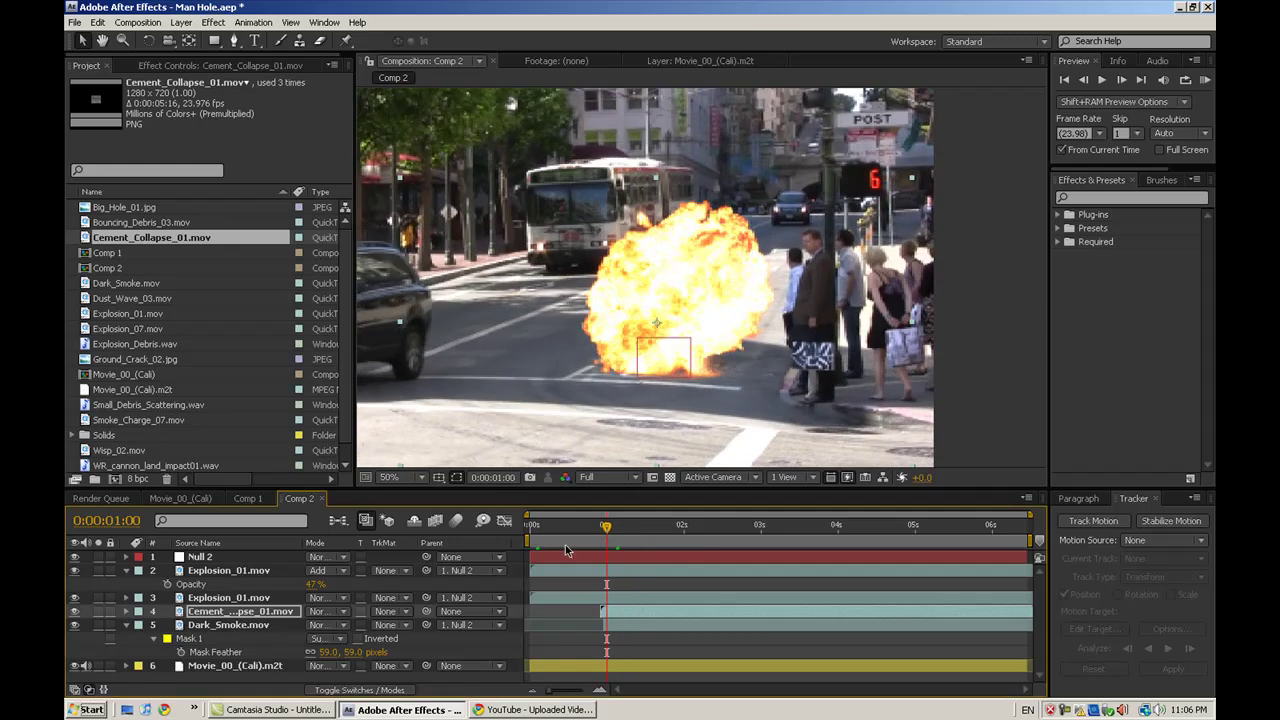
- Parent Cement_Collapse_01.mov to Null 2 and shift its in-point to about 0:00:00:17
drag(426, 611, 319, 560)
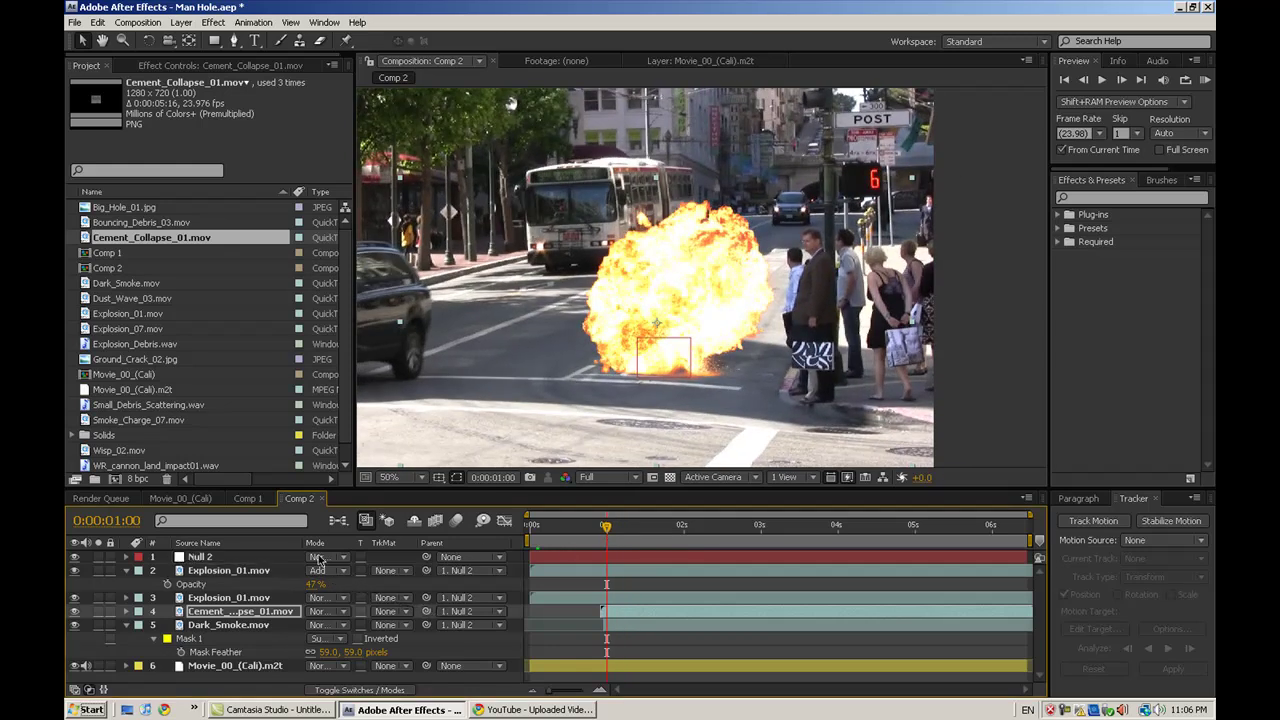
drag(576, 535, 549, 533)
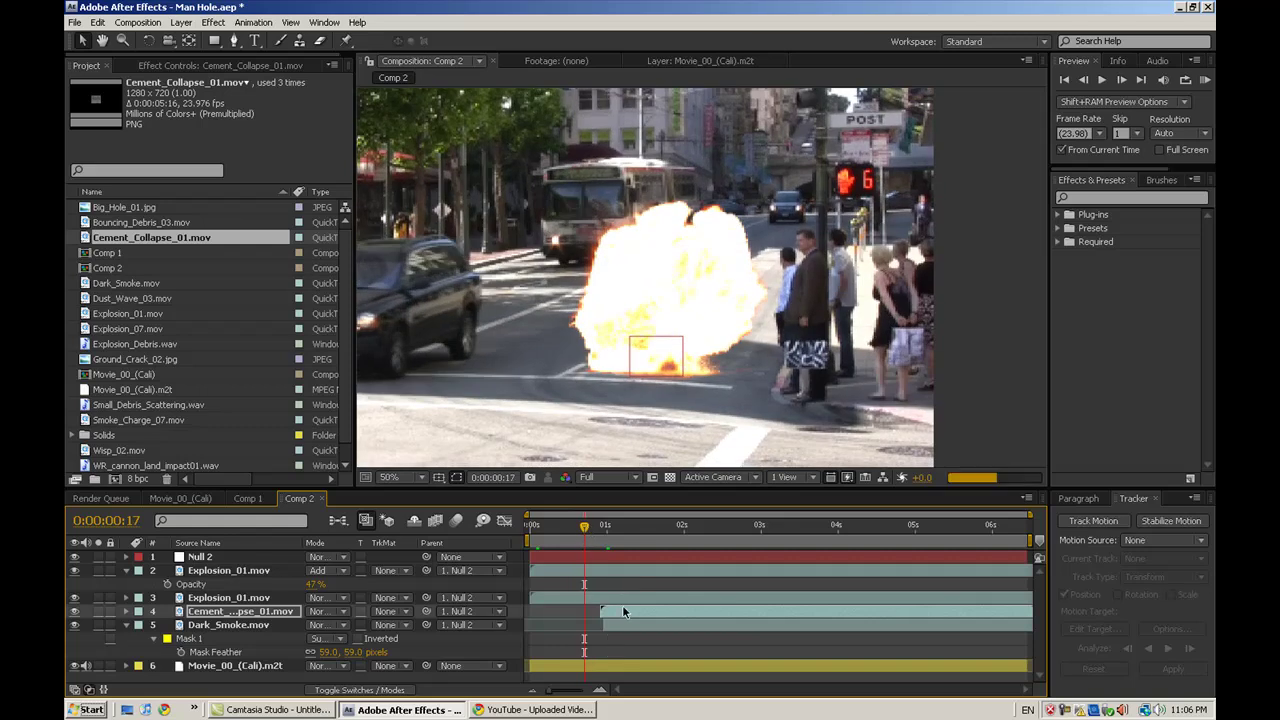
drag(622, 607, 607, 607)
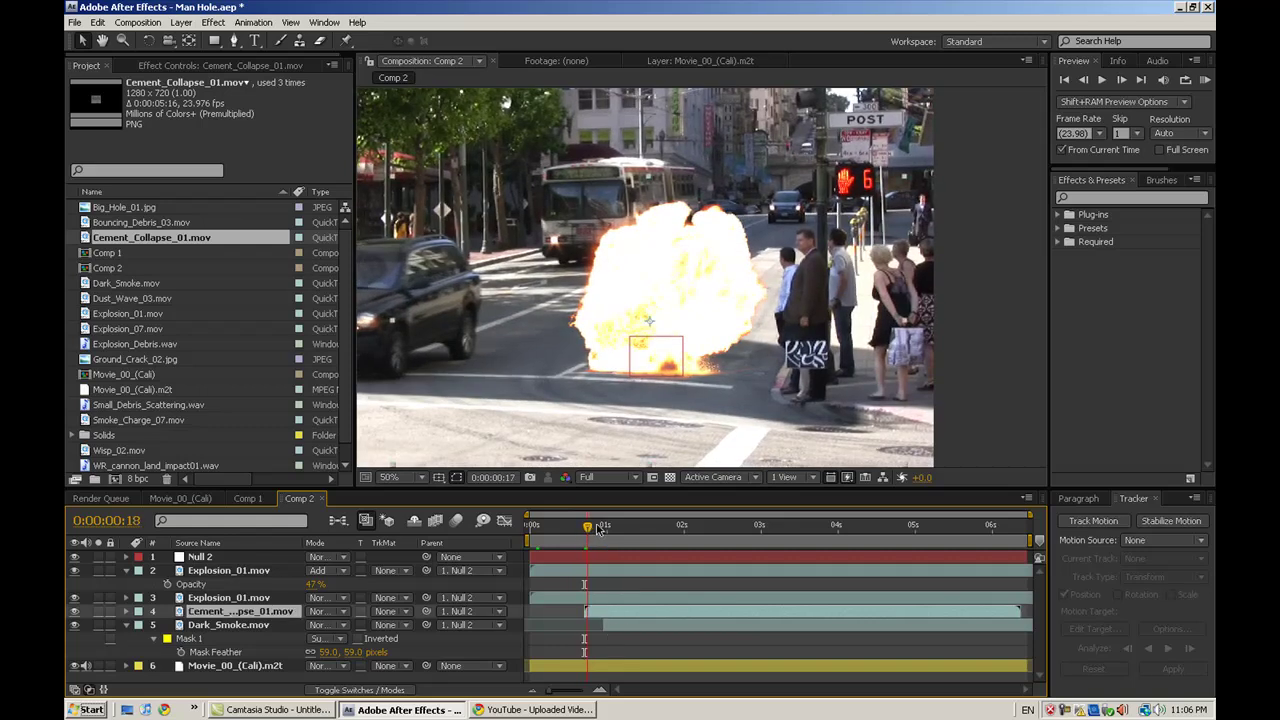
mouse_move(585, 527)
mouse_down()
mouse_move(671, 528)
mouse_move(563, 528)
mouse_move(618, 528)
mouse_move(581, 527)
mouse_up()
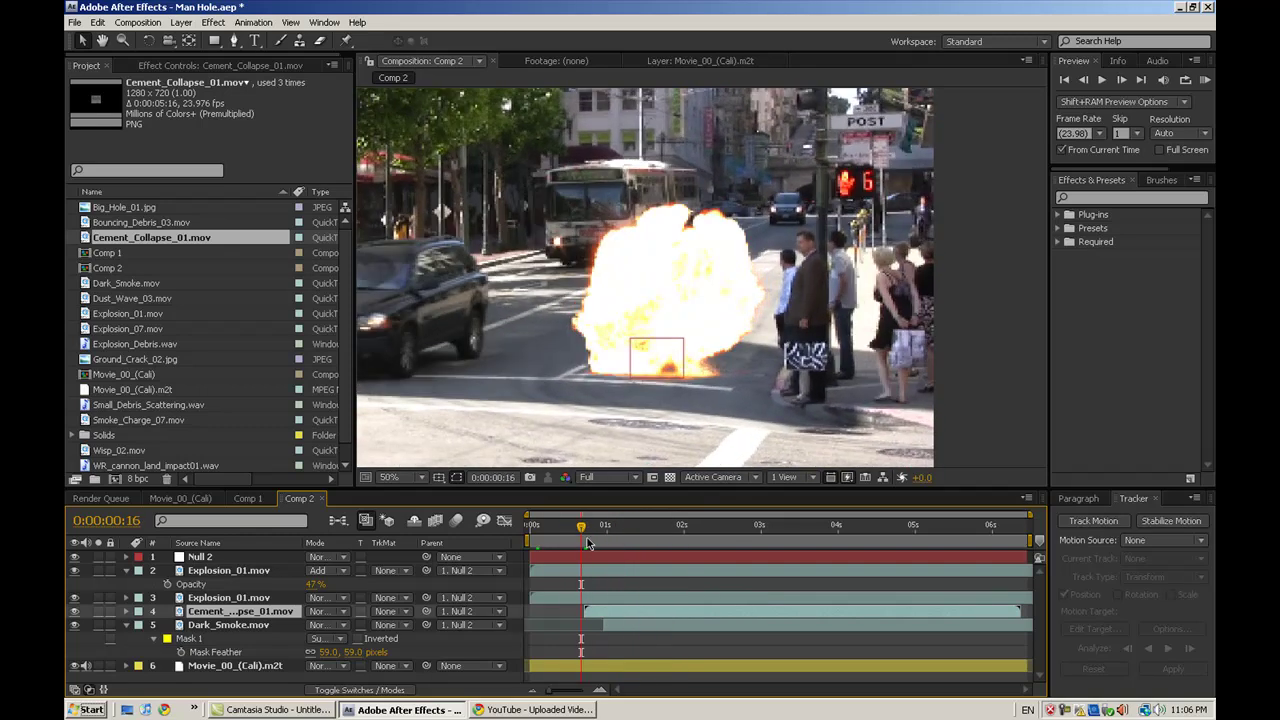
drag(596, 610, 586, 610)
drag(580, 528, 687, 533)
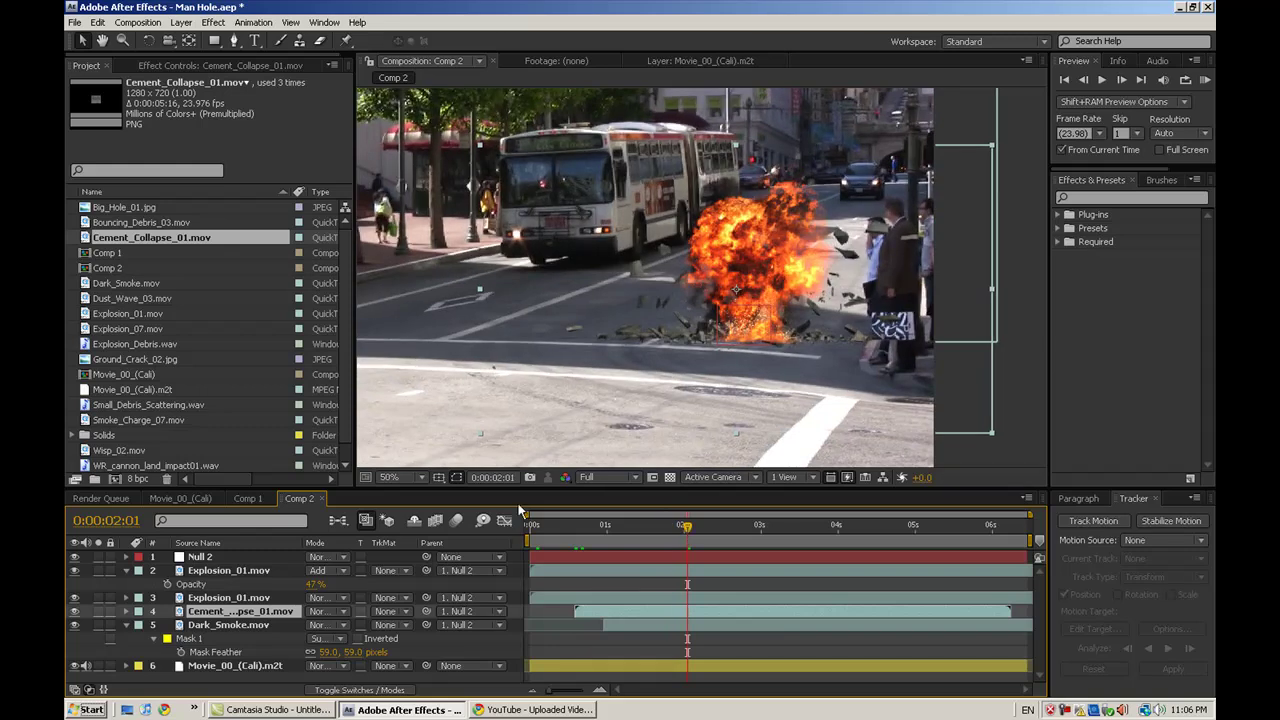
- Cut the debris away from the bystanders with a feathered Subtract mask, then preview the result
click(240, 38)
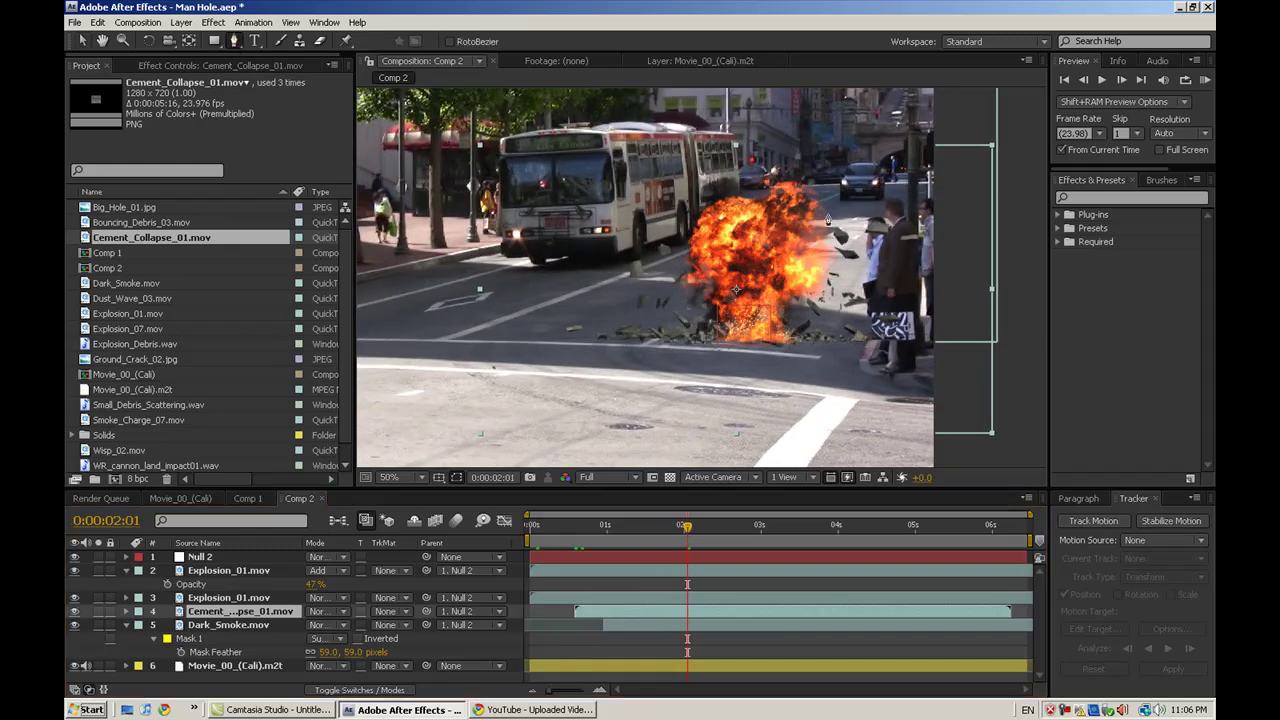
click(900, 131)
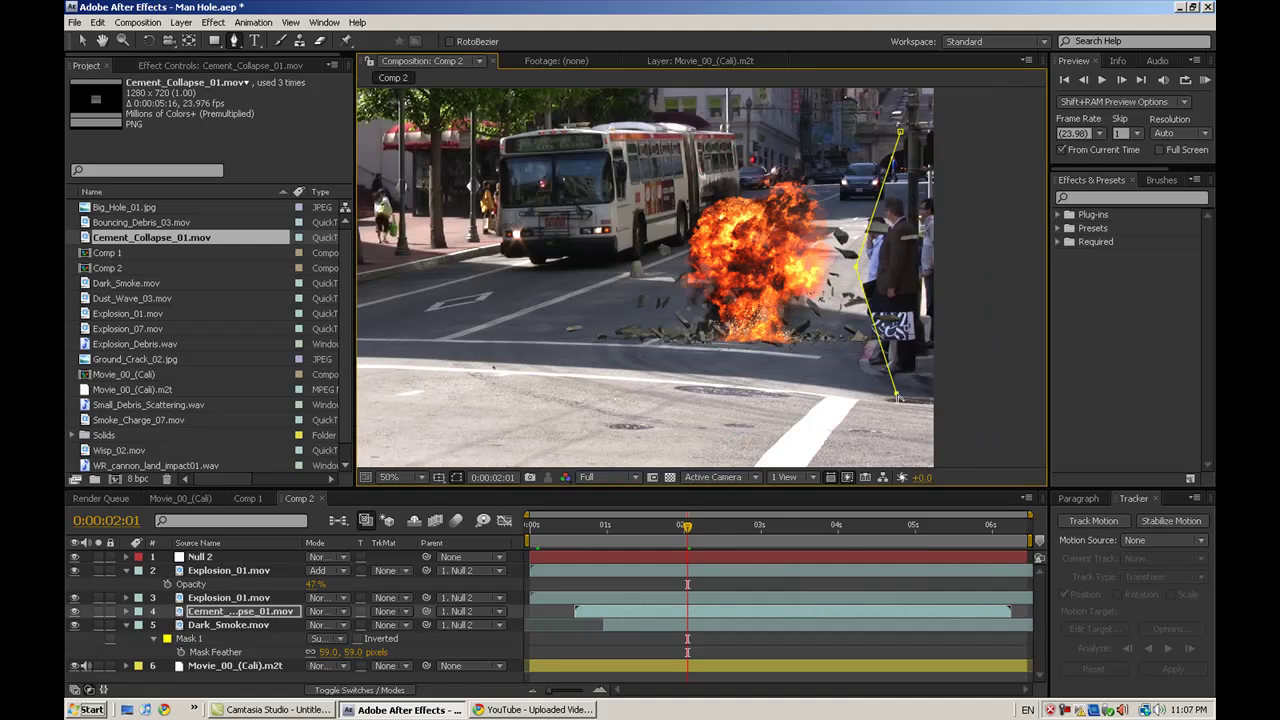
click(957, 115)
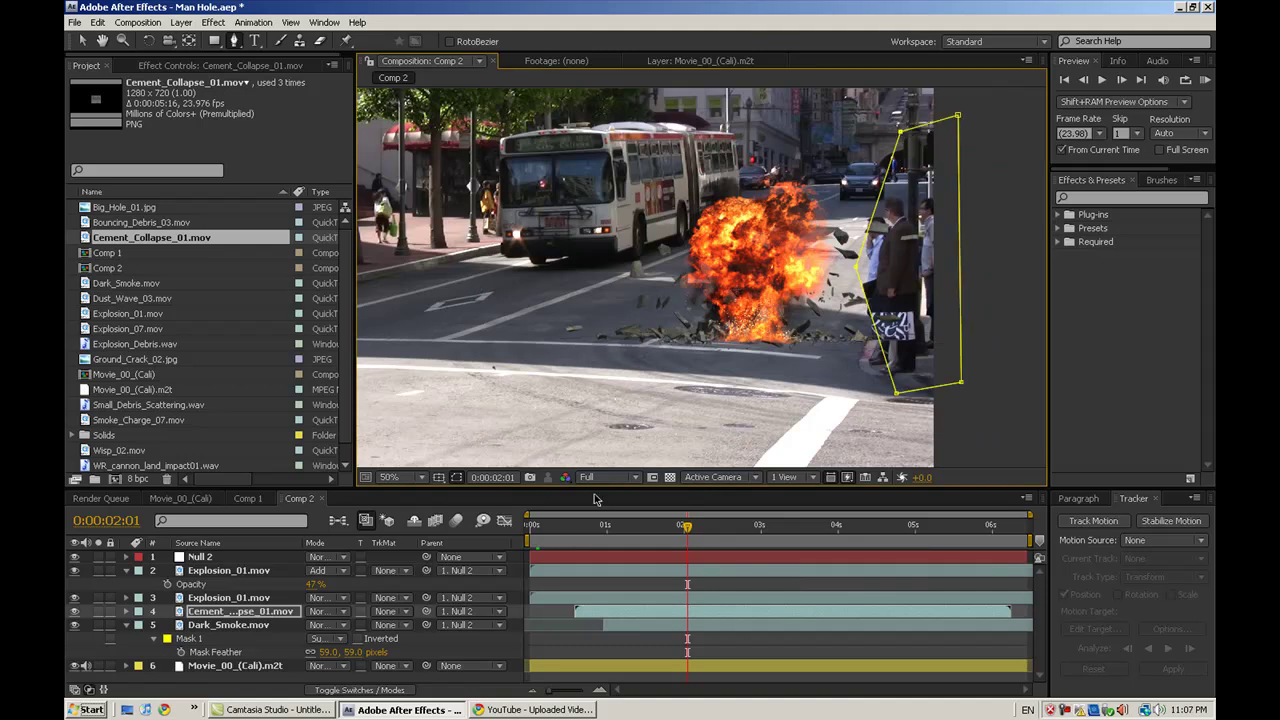
key(m)
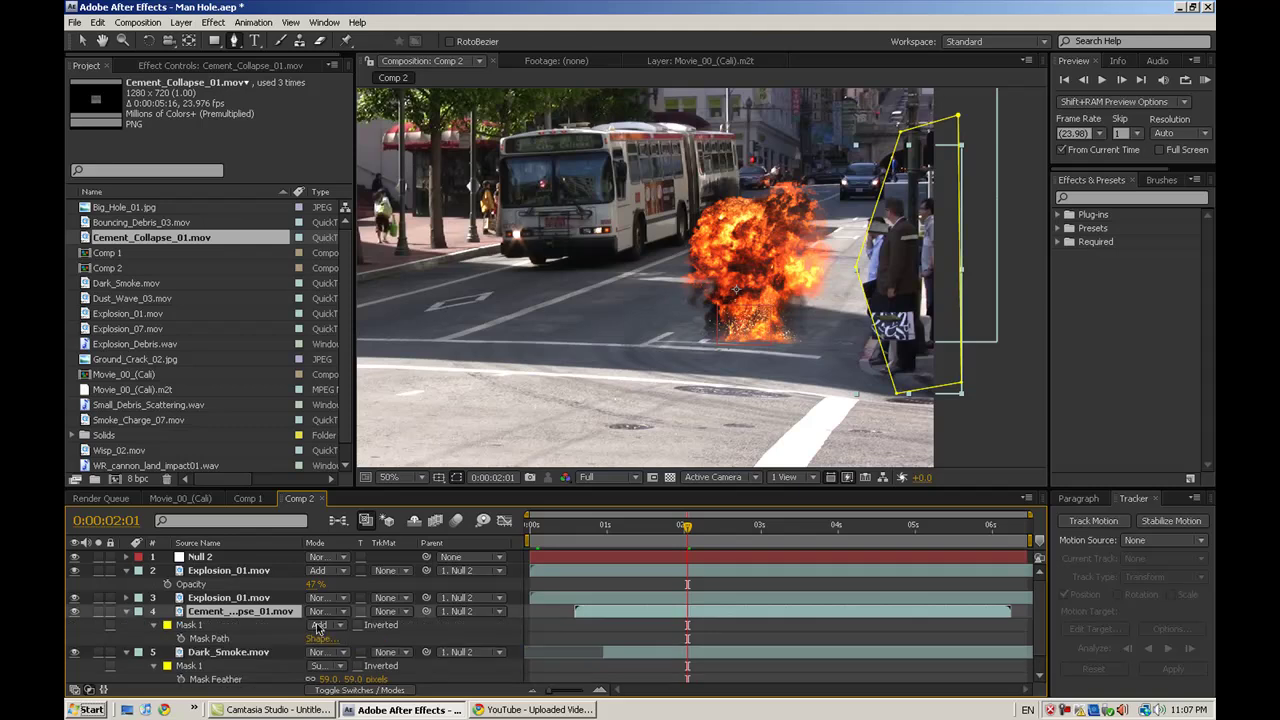
click(334, 626)
click(322, 638)
key(f)
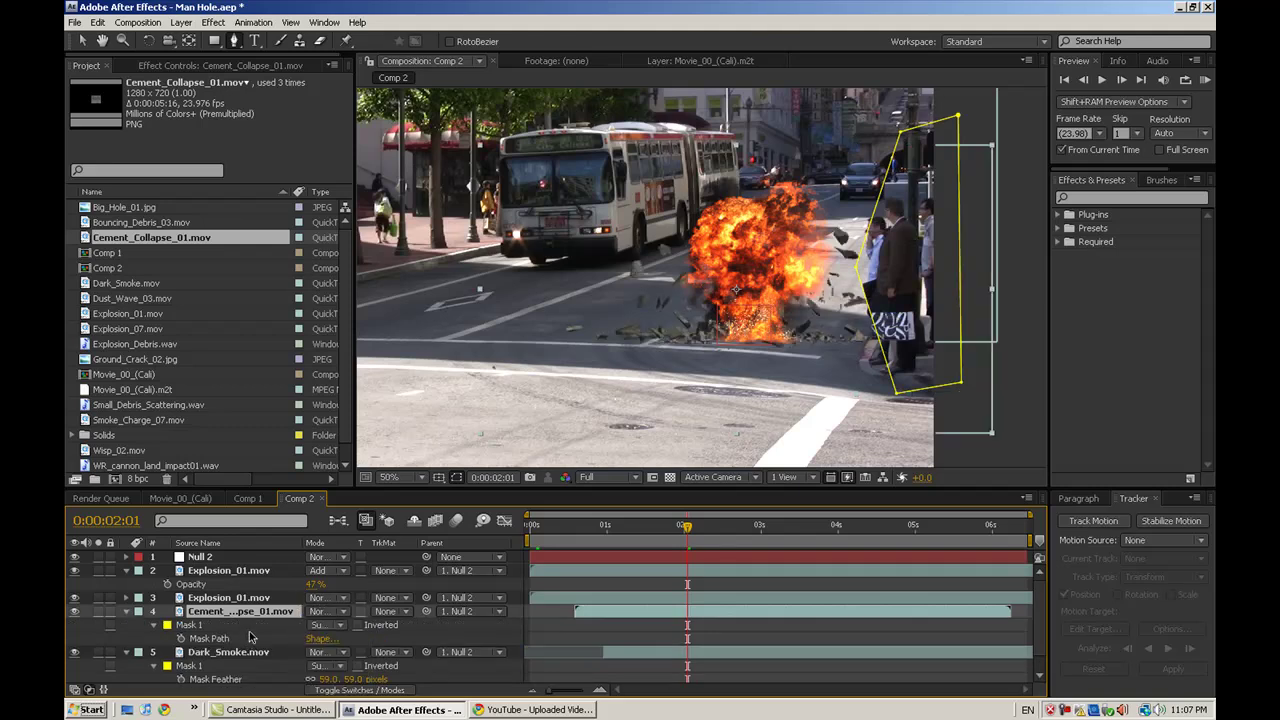
drag(343, 640, 383, 633)
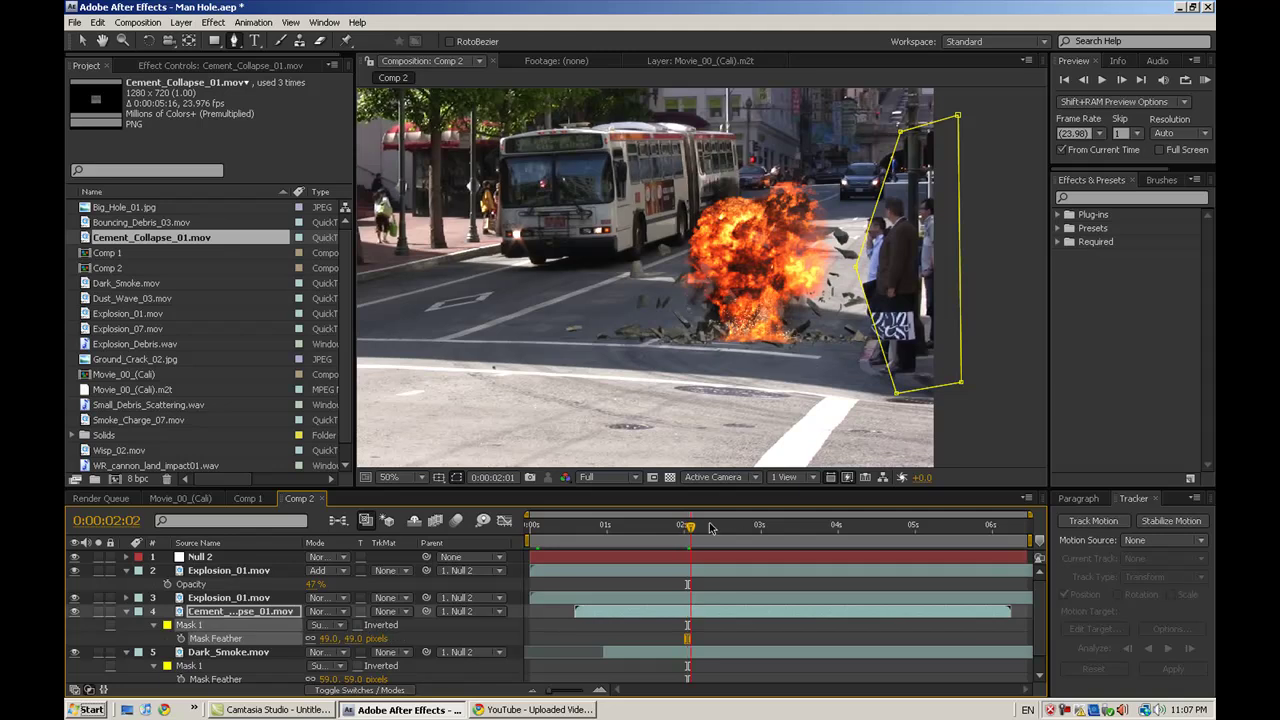
drag(710, 528, 857, 527)
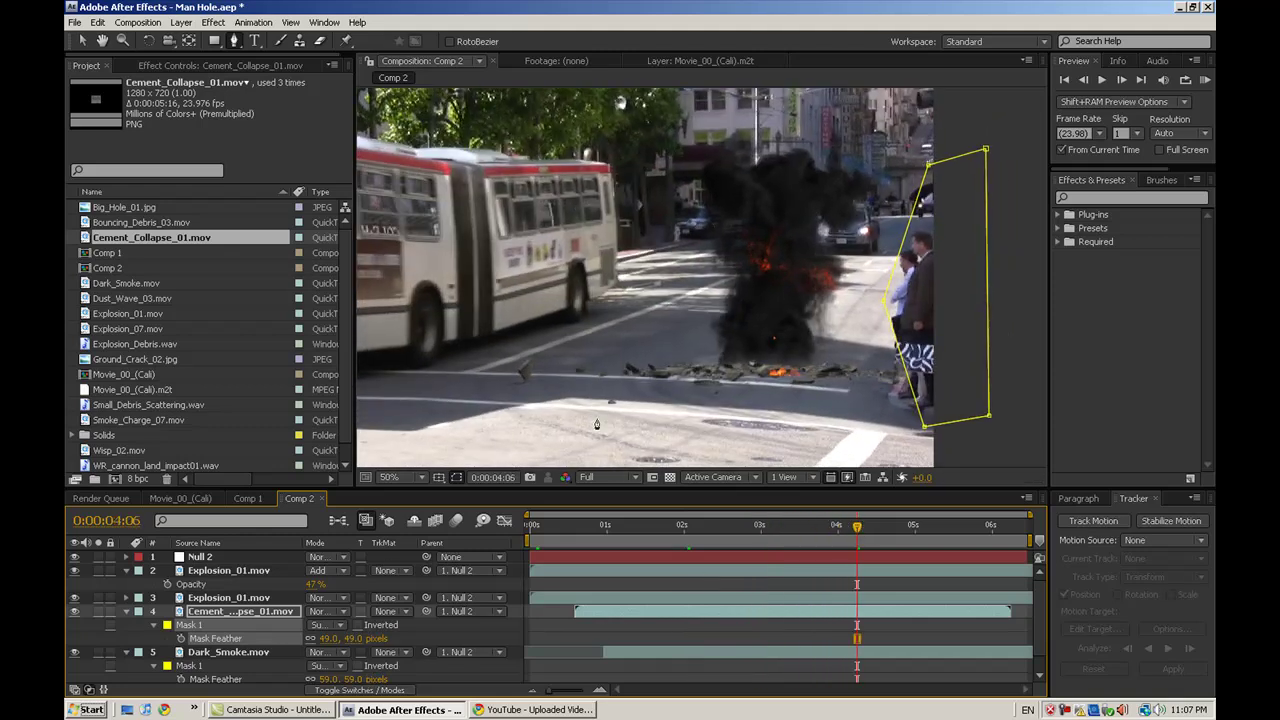
- Apply the Curves effect to the Cement_Collapse_01.mov layer
click(90, 43)
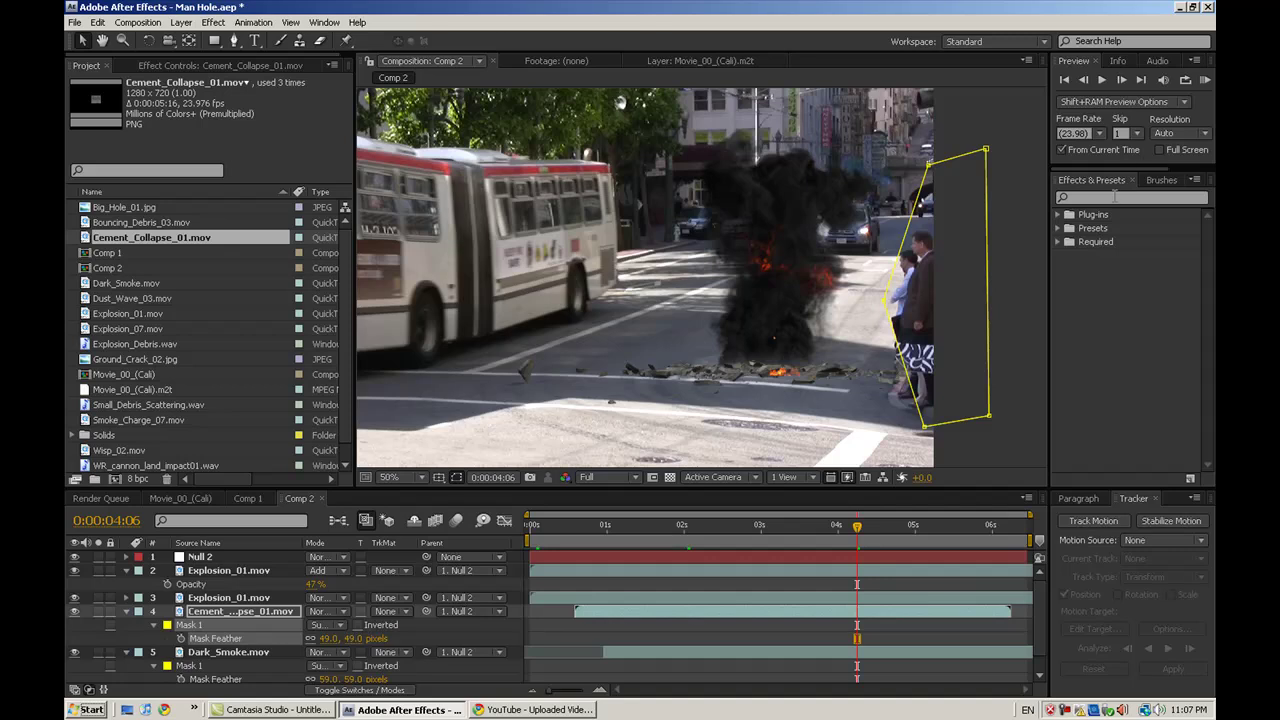
click(1110, 198)
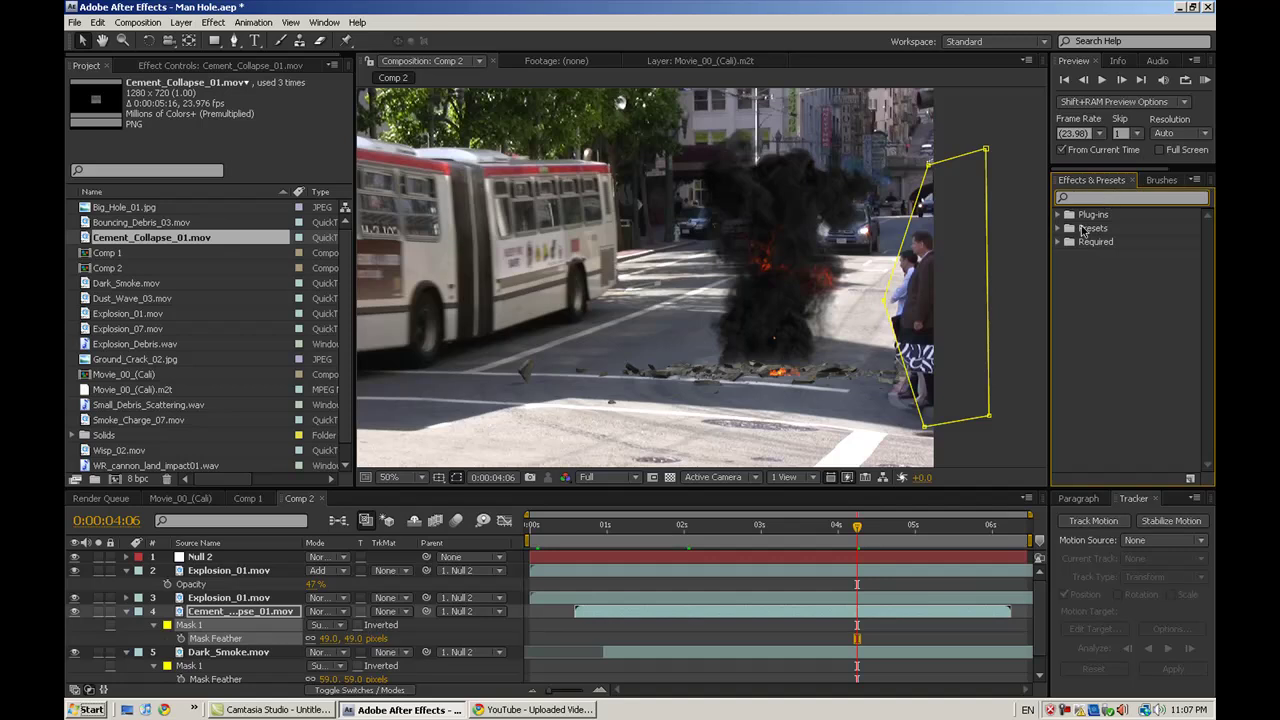
text(curves)
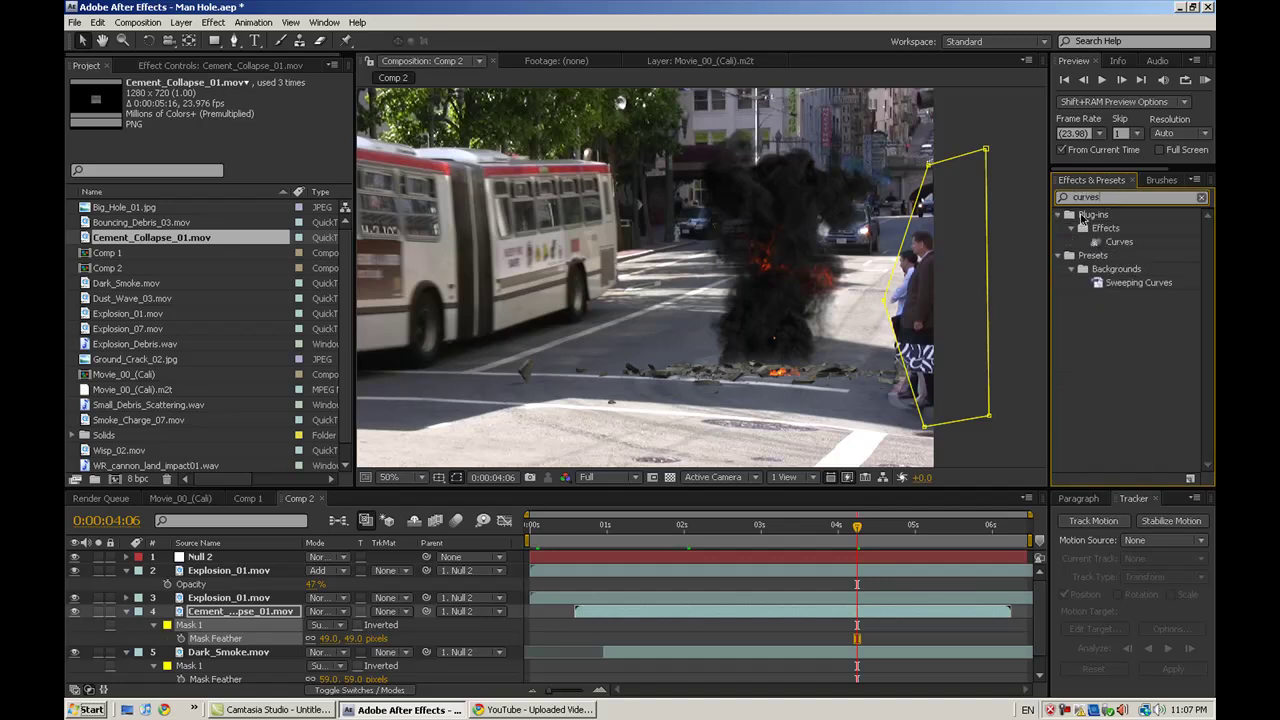
drag(1118, 245, 297, 611)
- Bow the RGB curve upward and lift the Blue channel curve slightly
mouse_move(172, 217)
mouse_down()
mouse_move(161, 207)
mouse_move(178, 219)
mouse_up()
click(222, 123)
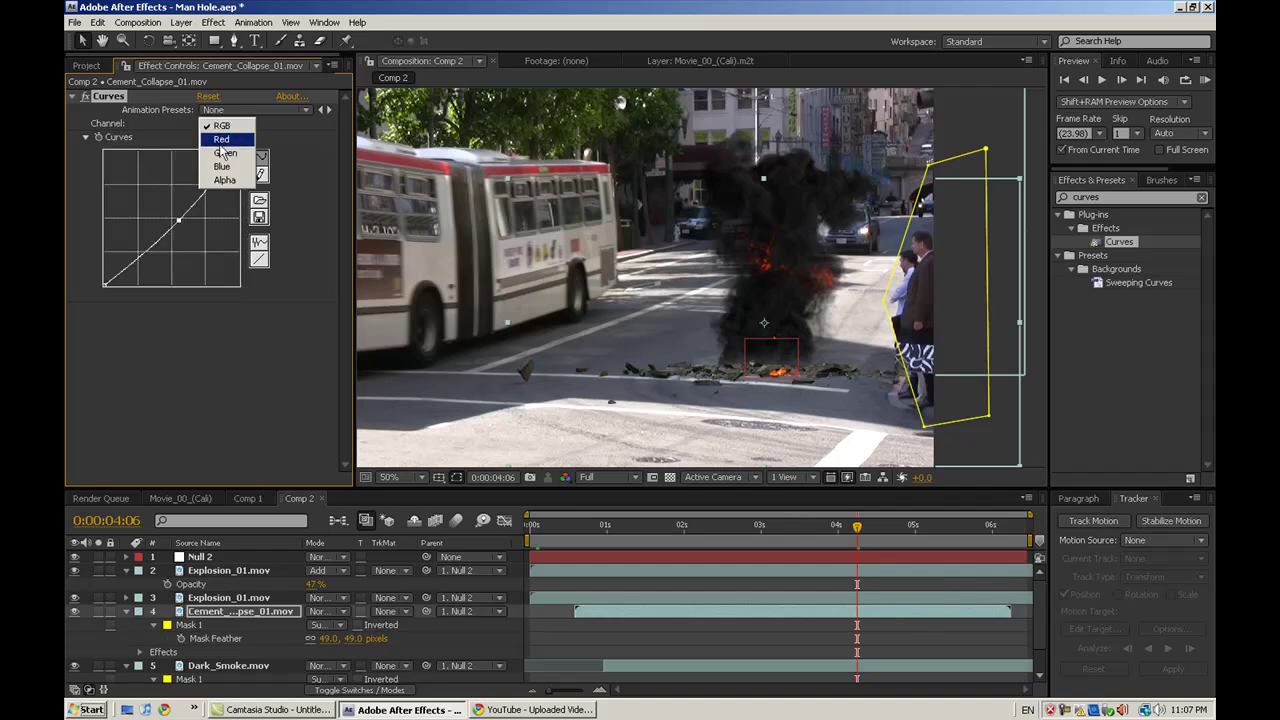
click(219, 168)
click(171, 214)
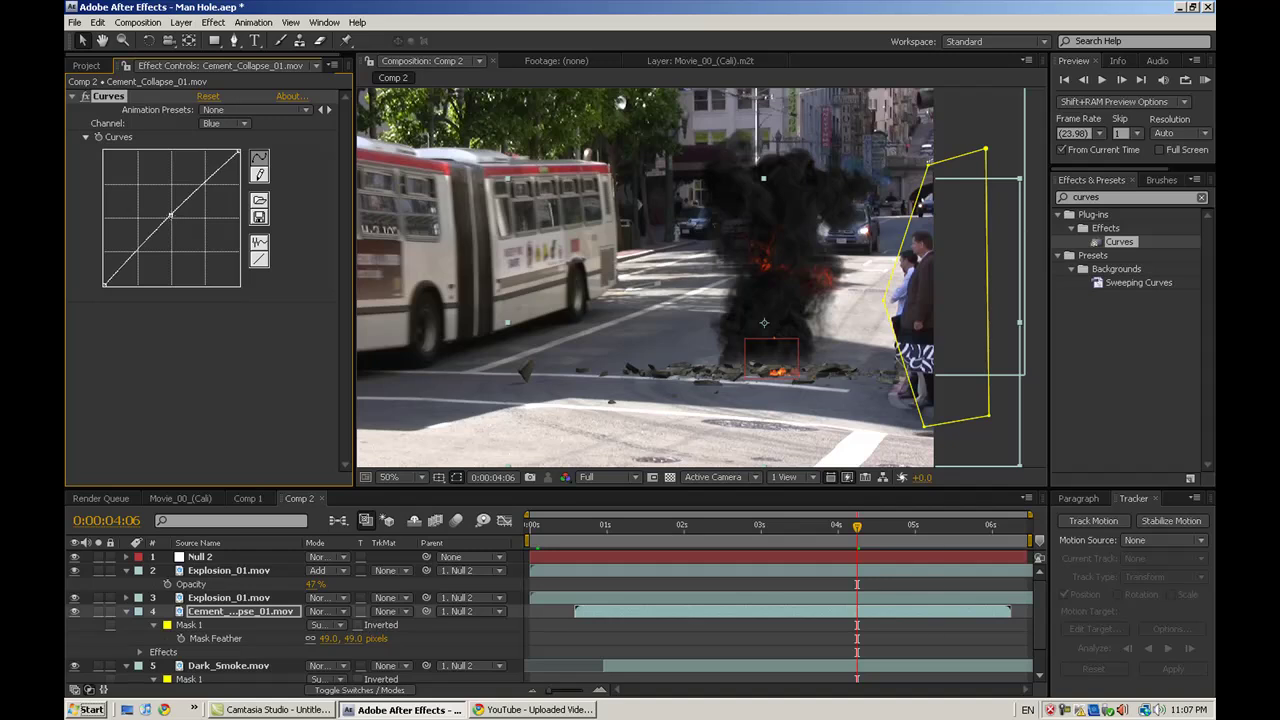
drag(171, 214, 169, 210)
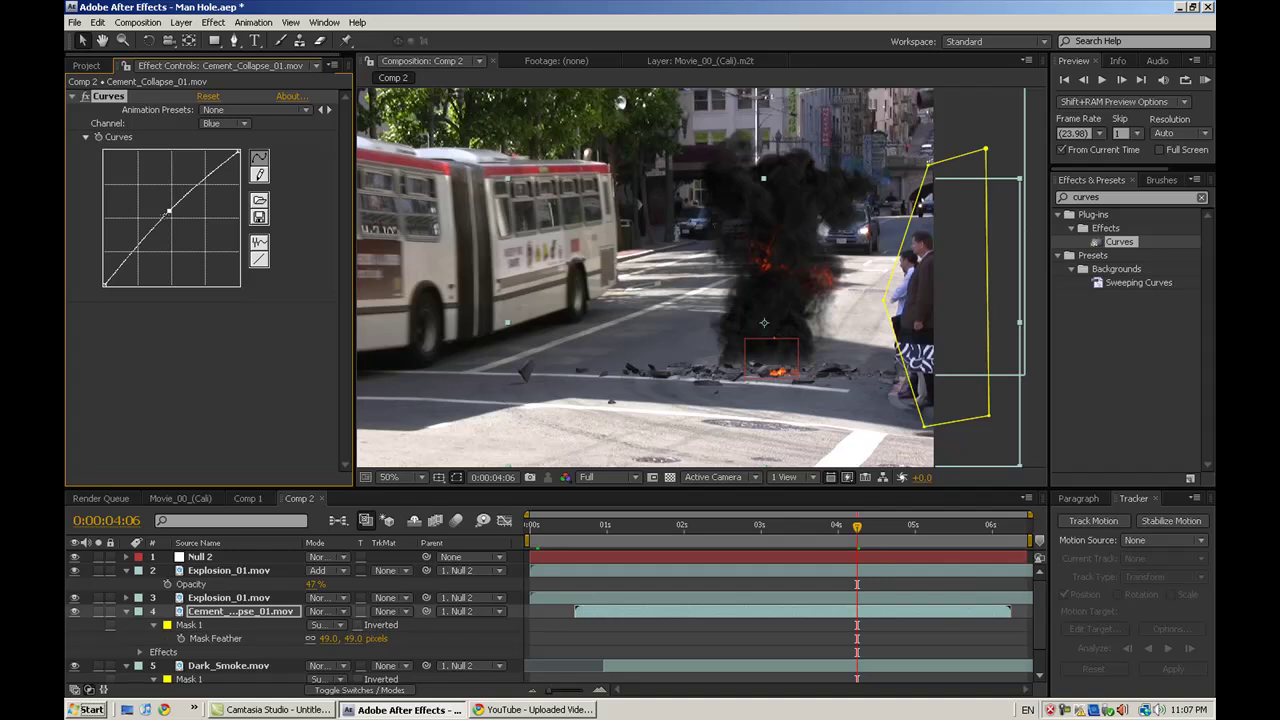
drag(861, 528, 947, 529)
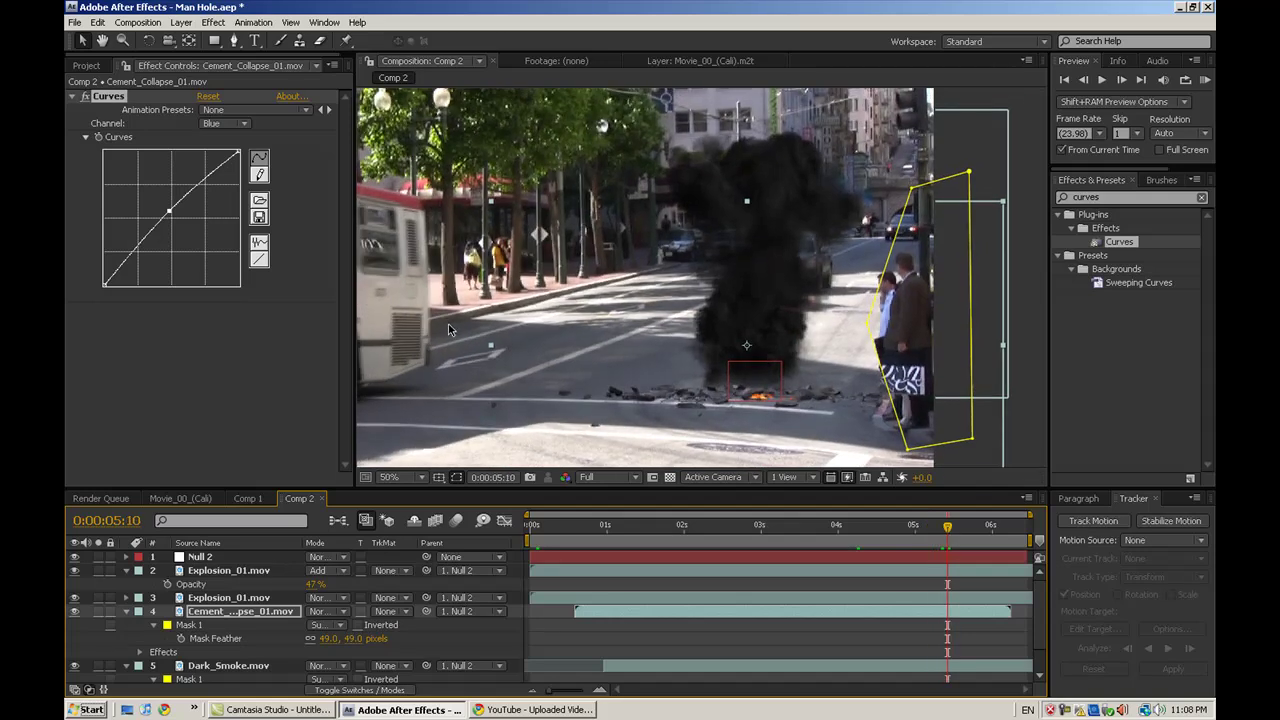
- Add Big_Hole_01.jpg to Comp 2 and squash it flat onto the smoke base
click(84, 65)
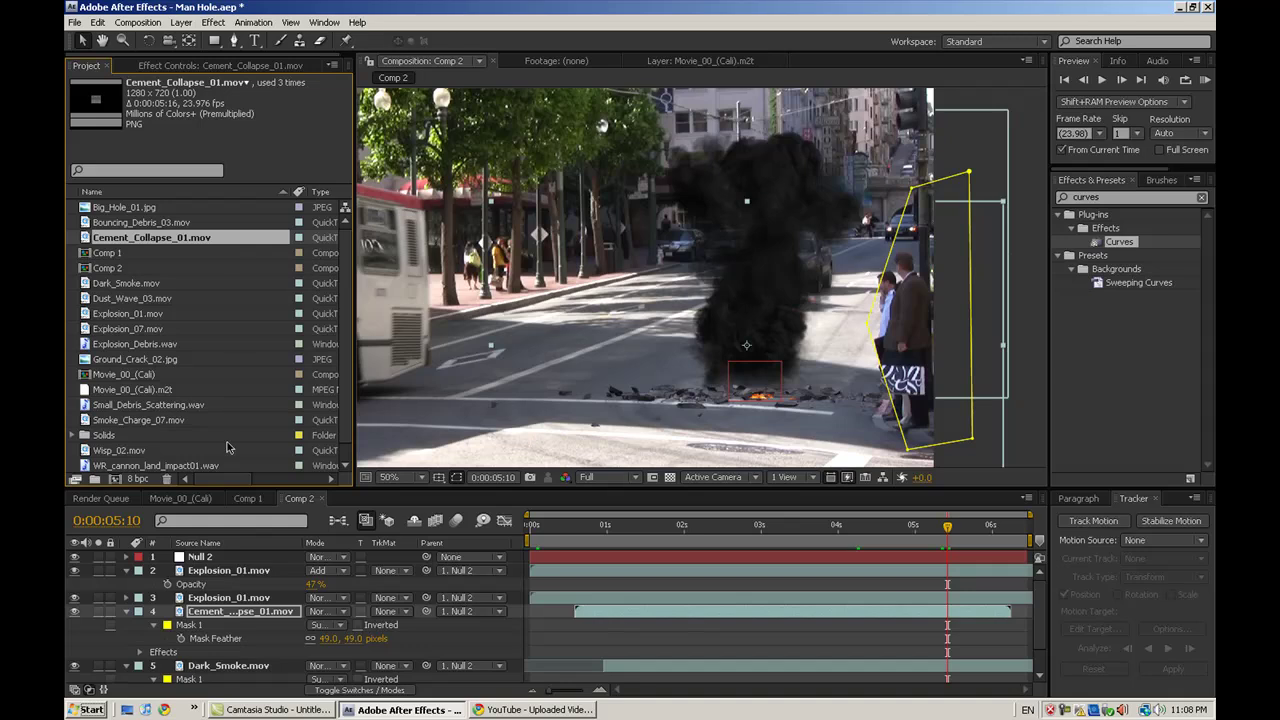
click(121, 208)
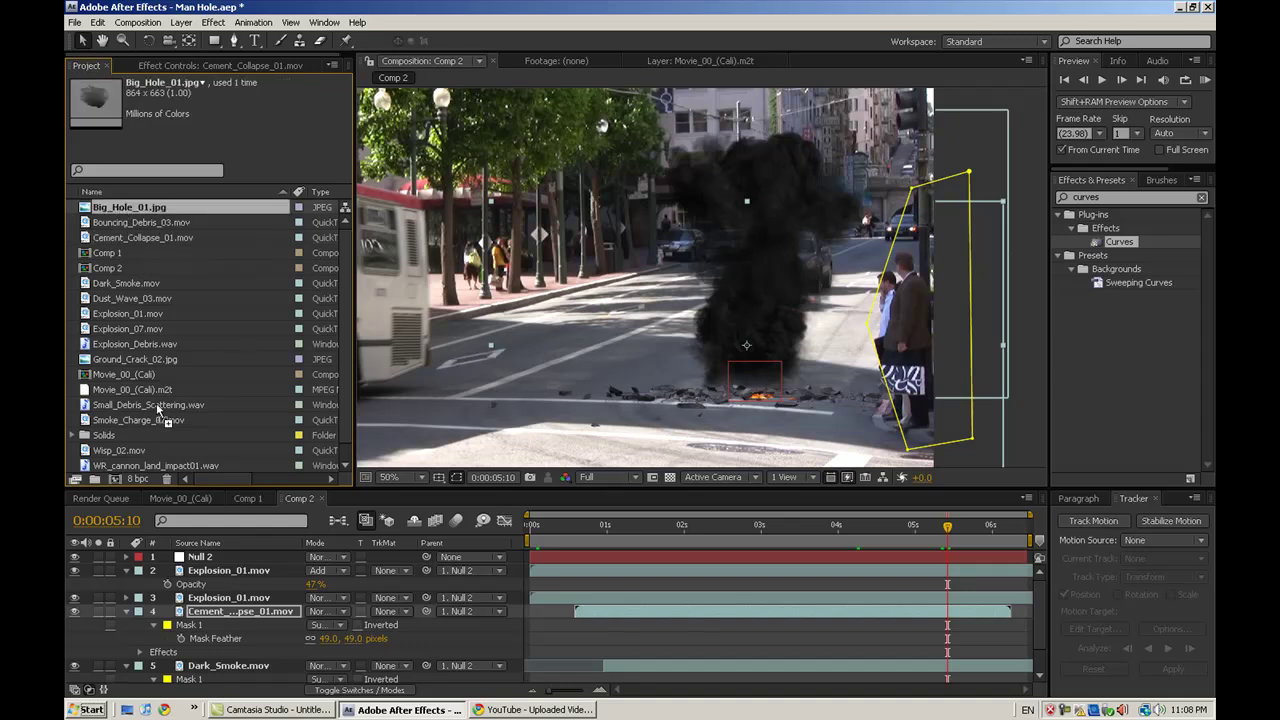
drag(157, 410, 236, 670)
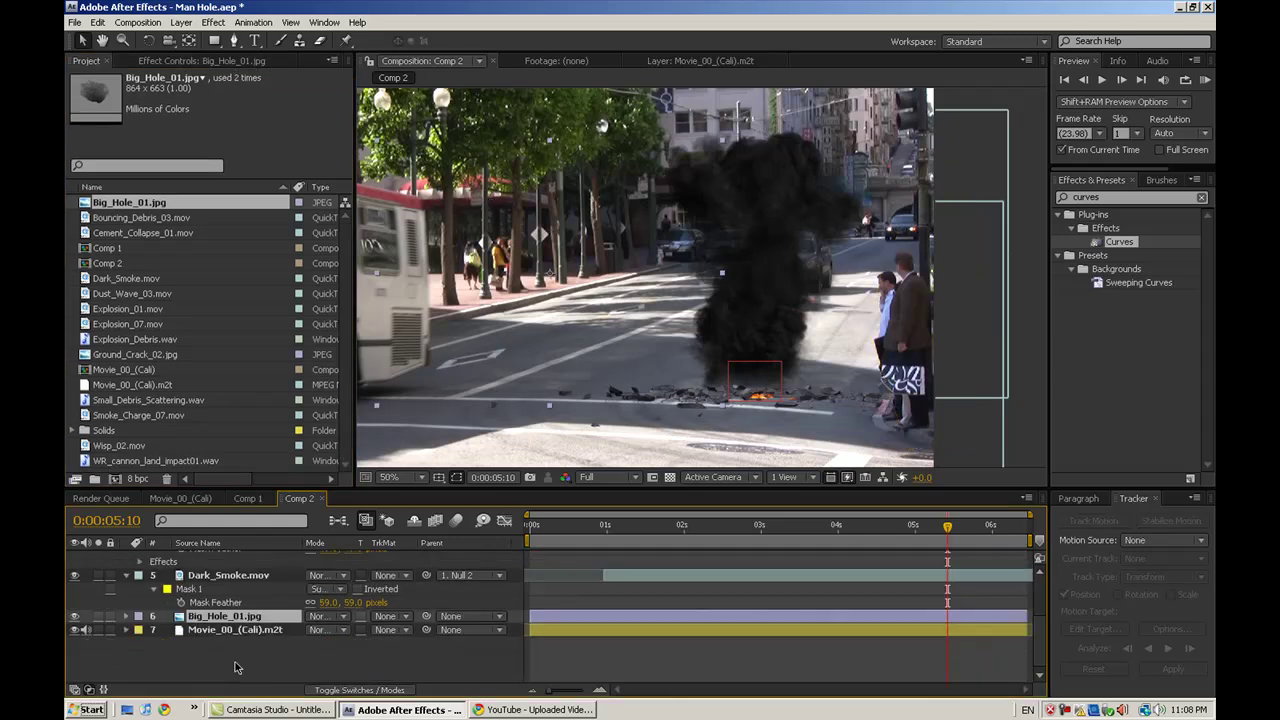
drag(500, 265, 693, 363)
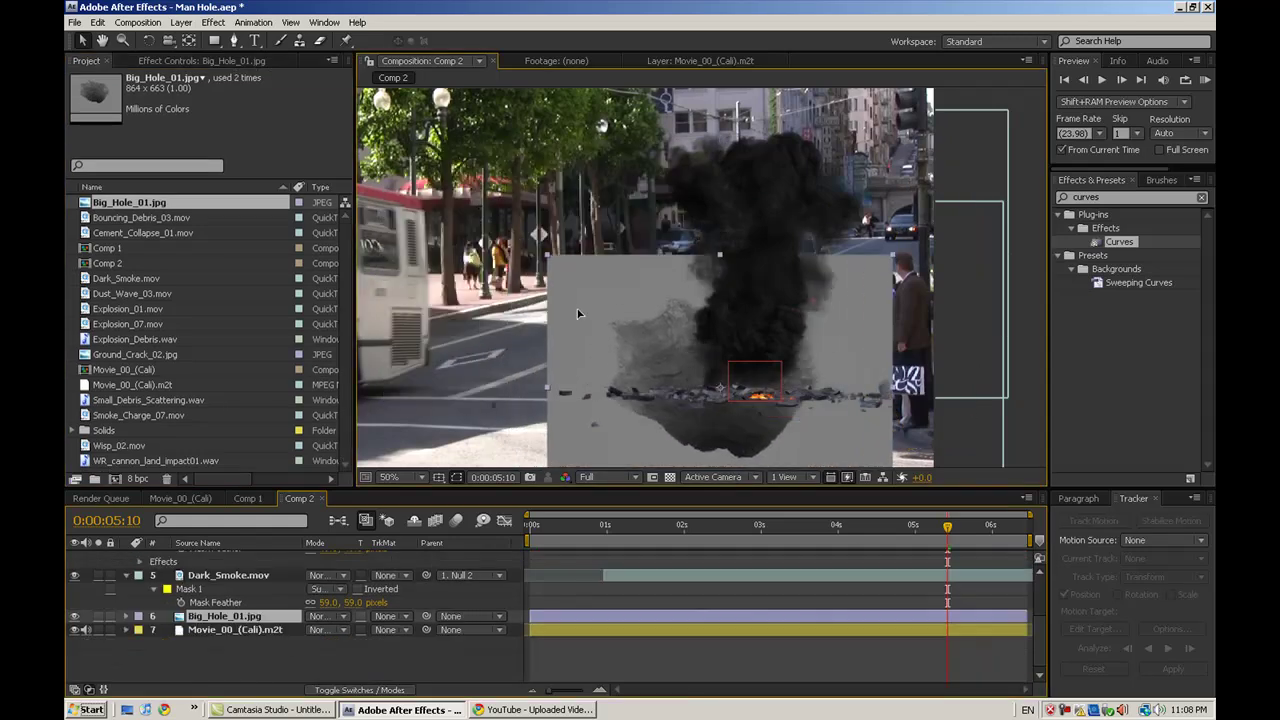
drag(581, 272, 599, 307)
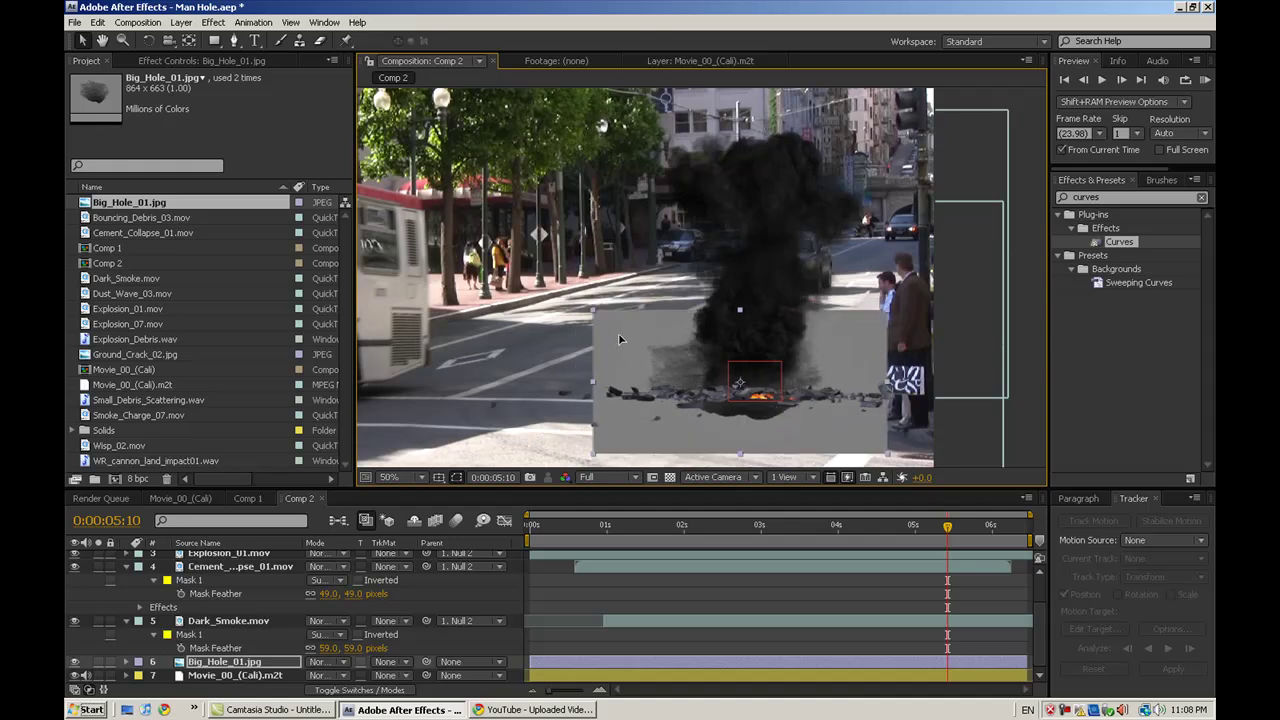
drag(594, 317, 588, 350)
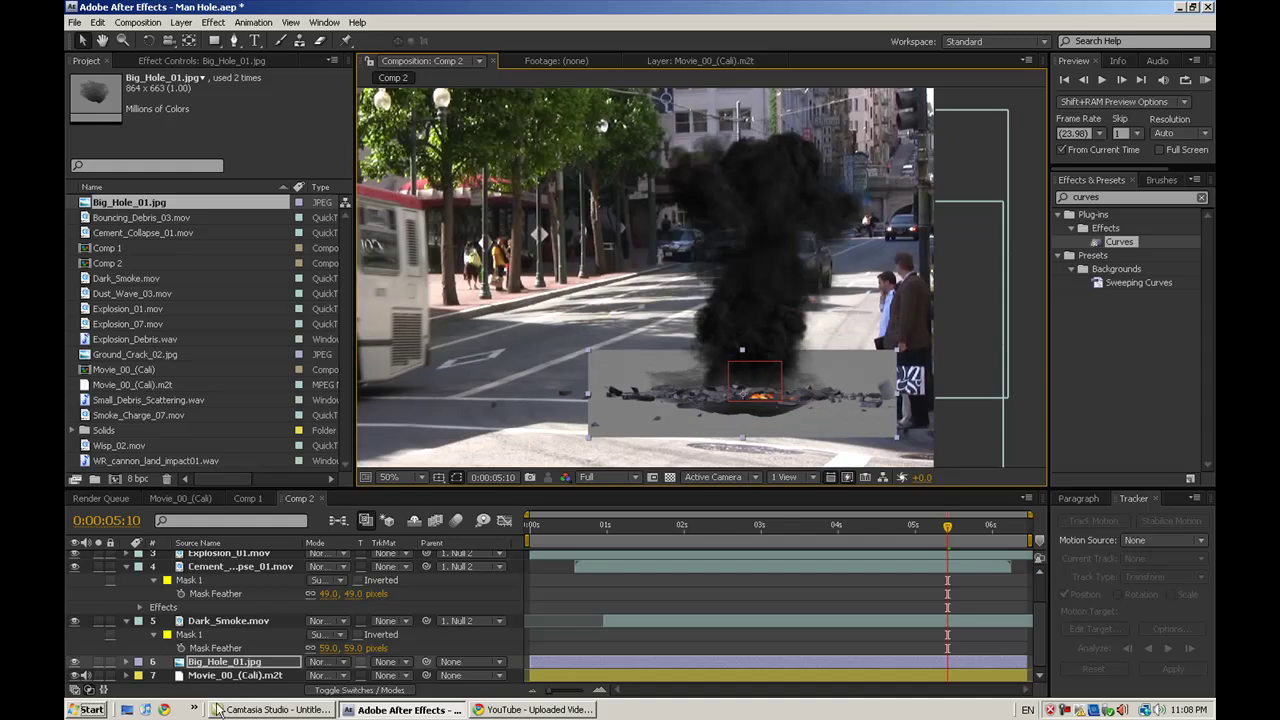
- Blend the hole with Overlay, parent it to Null 2, and enlarge it over the blast base
click(325, 668)
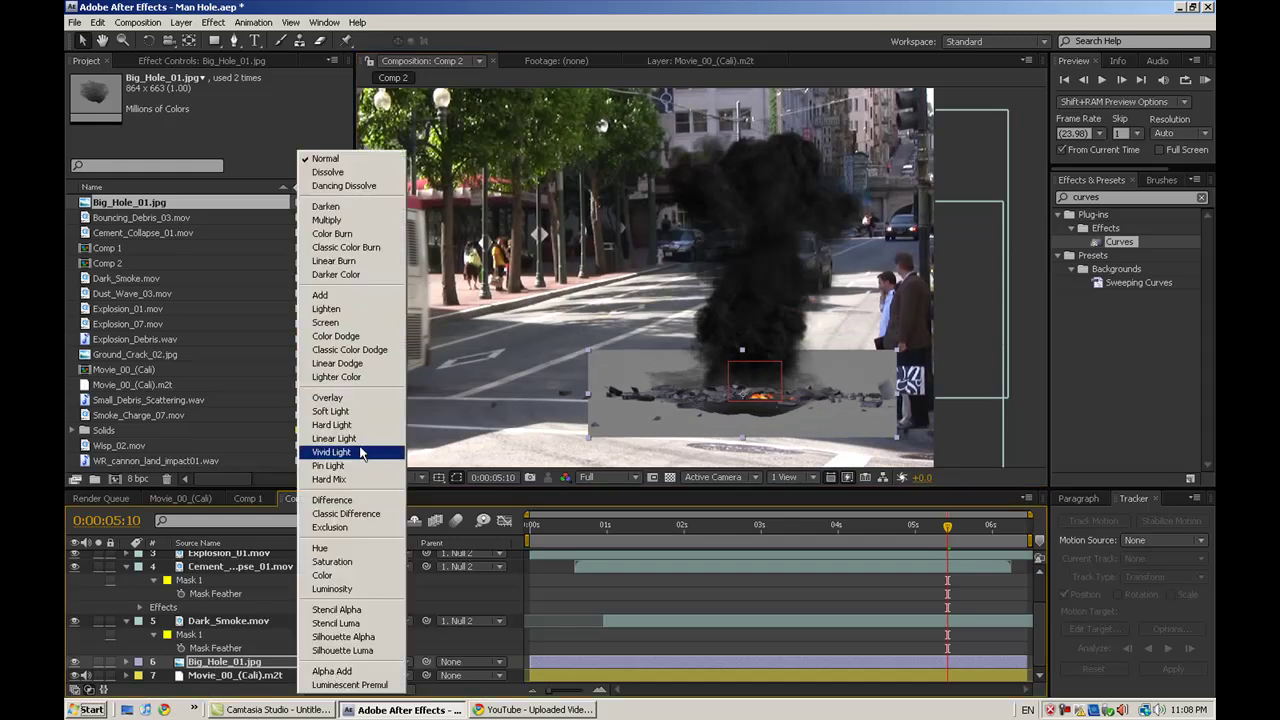
click(354, 397)
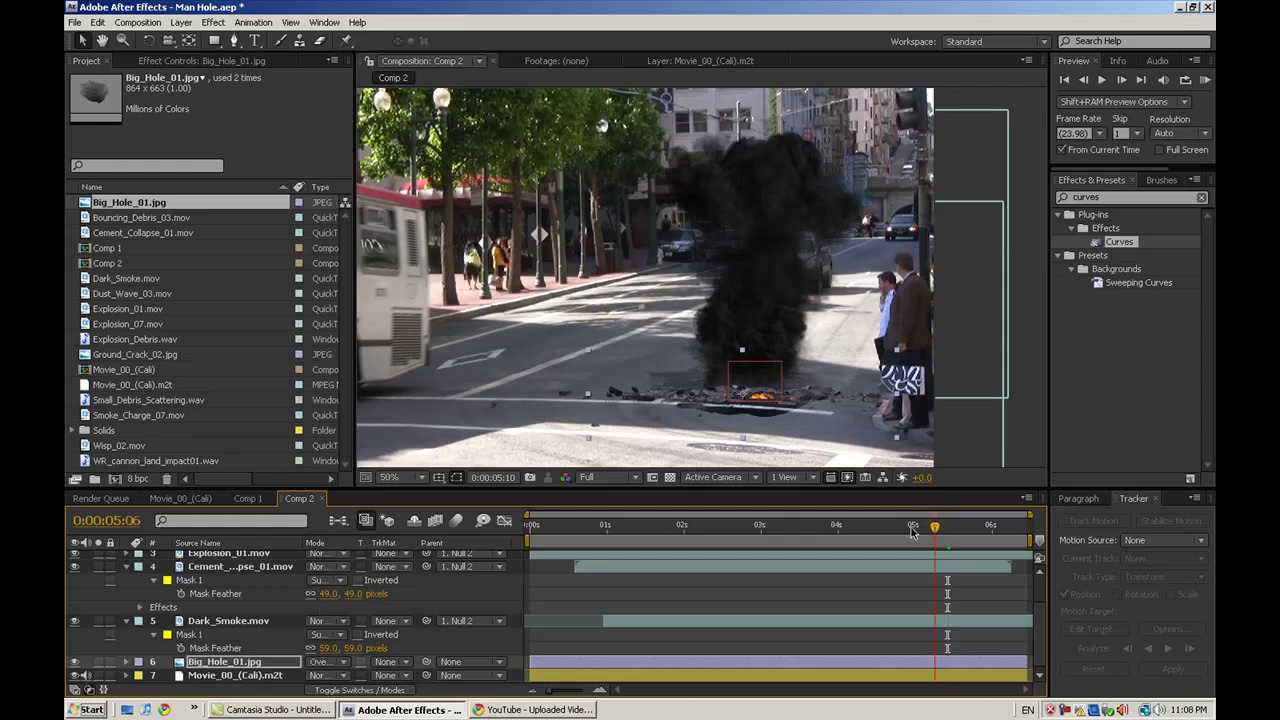
drag(918, 528, 944, 525)
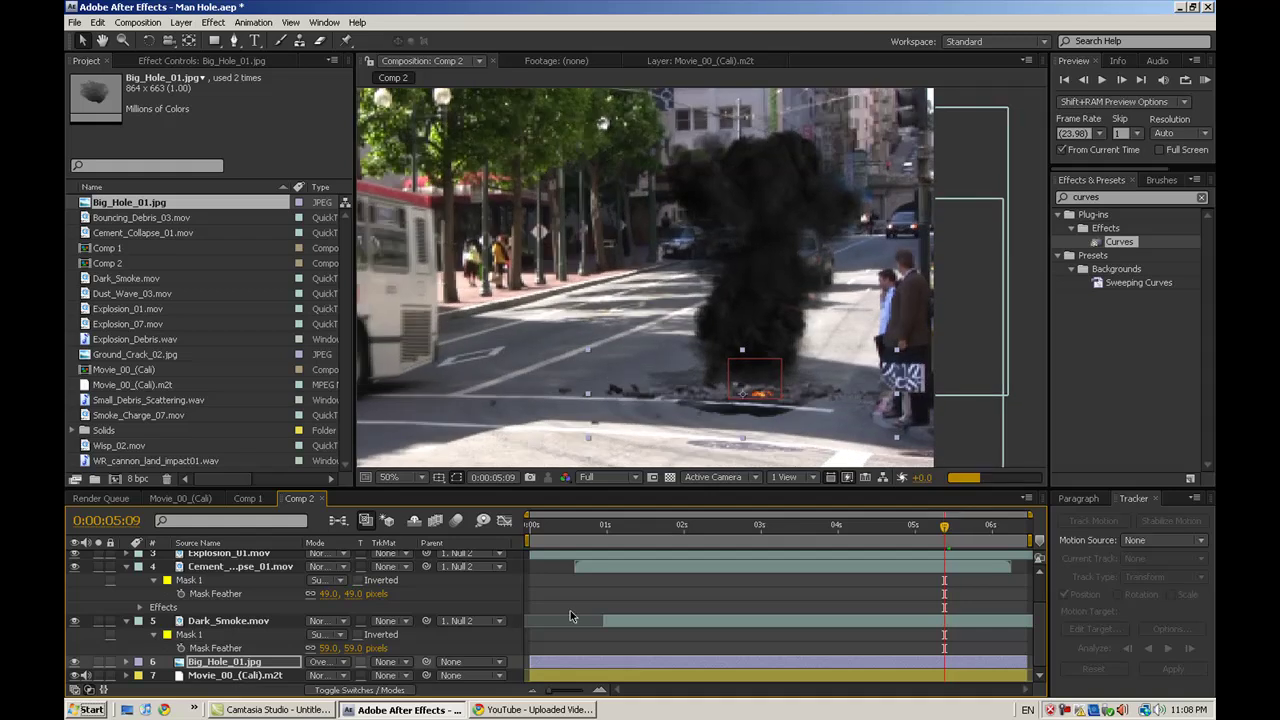
drag(426, 661, 250, 553)
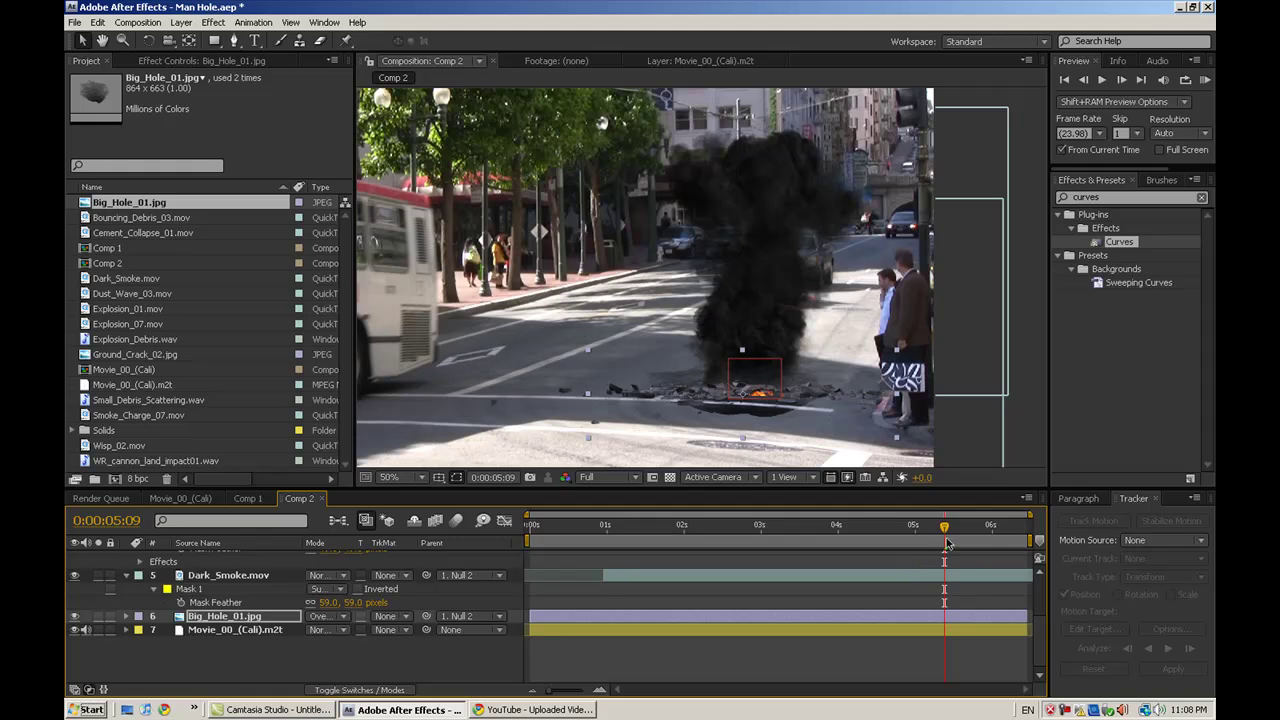
mouse_move(922, 529)
mouse_down()
mouse_move(879, 527)
mouse_move(918, 528)
mouse_up()
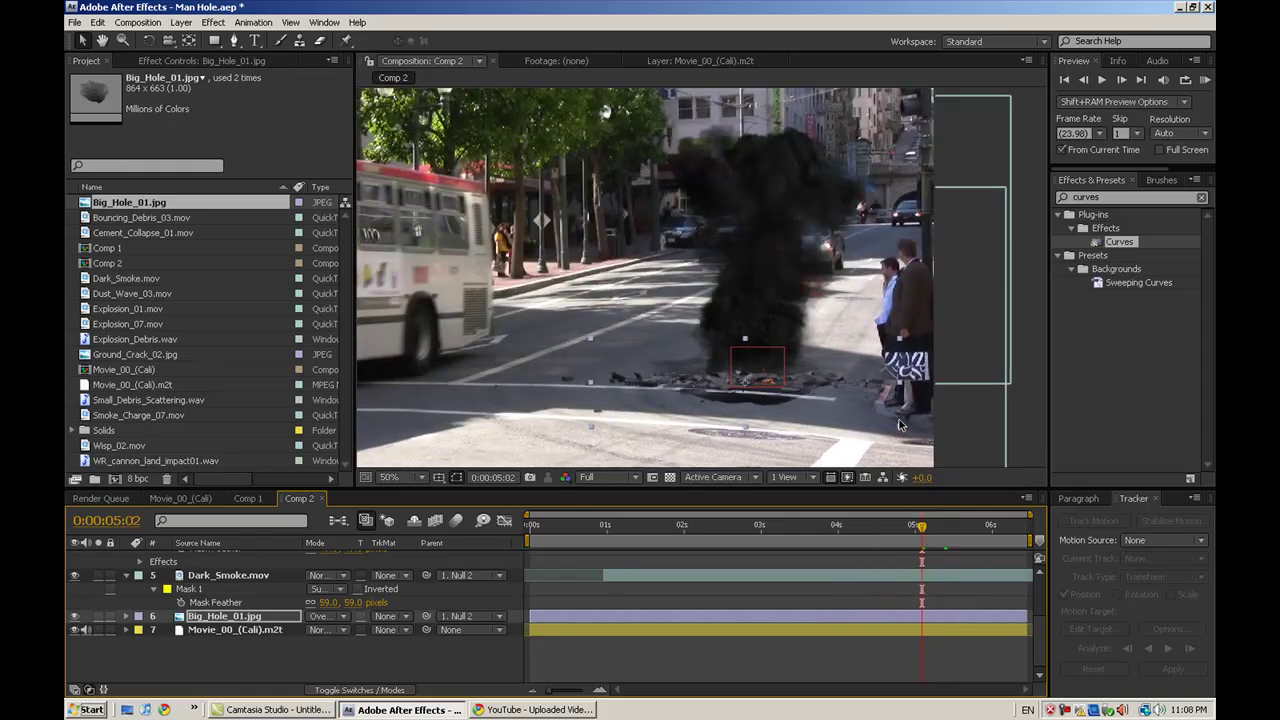
drag(898, 414, 800, 413)
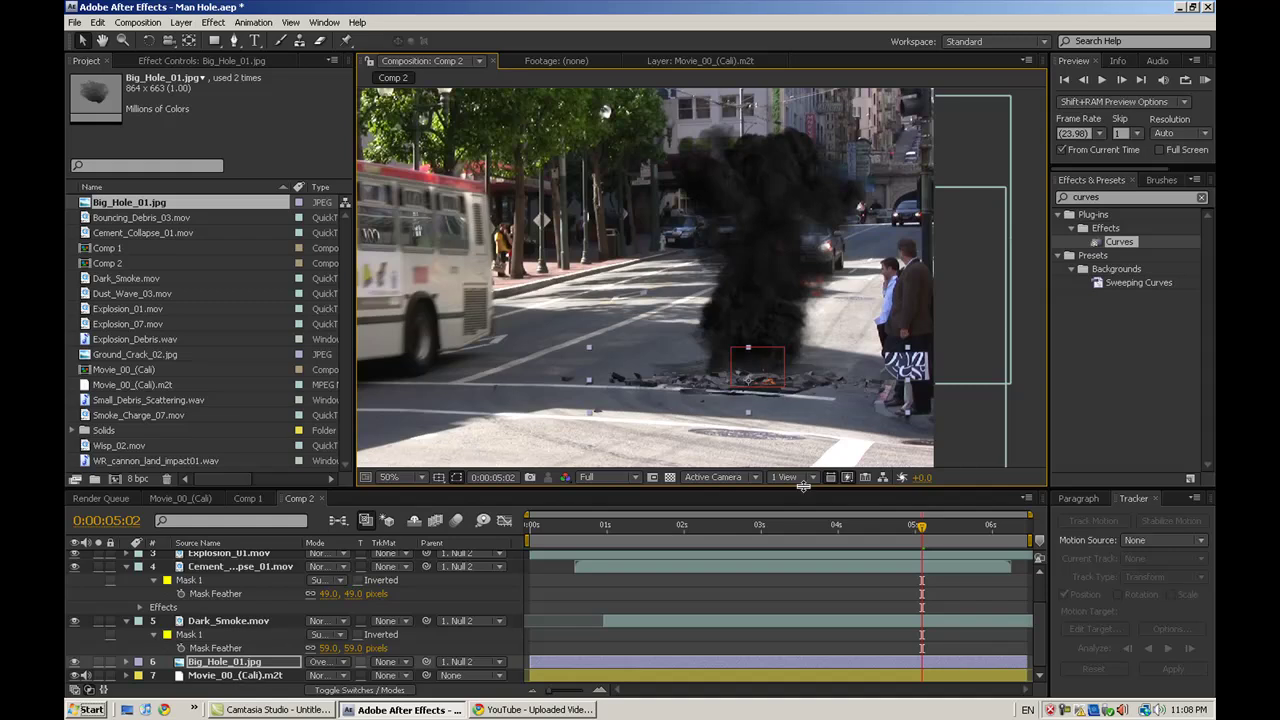
- Place Ground_Crack_02.jpg over Big_Hole_01, scale it down around the smoke base, and set it to Overlay
click(158, 296)
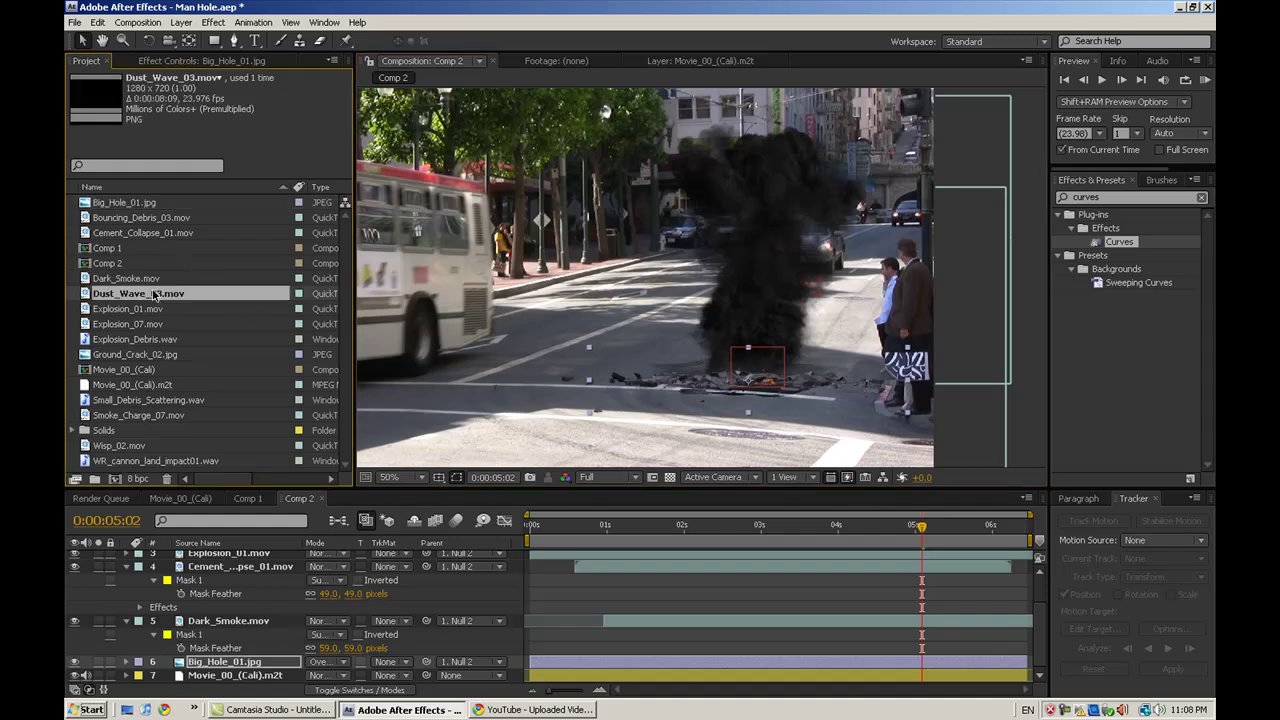
click(141, 284)
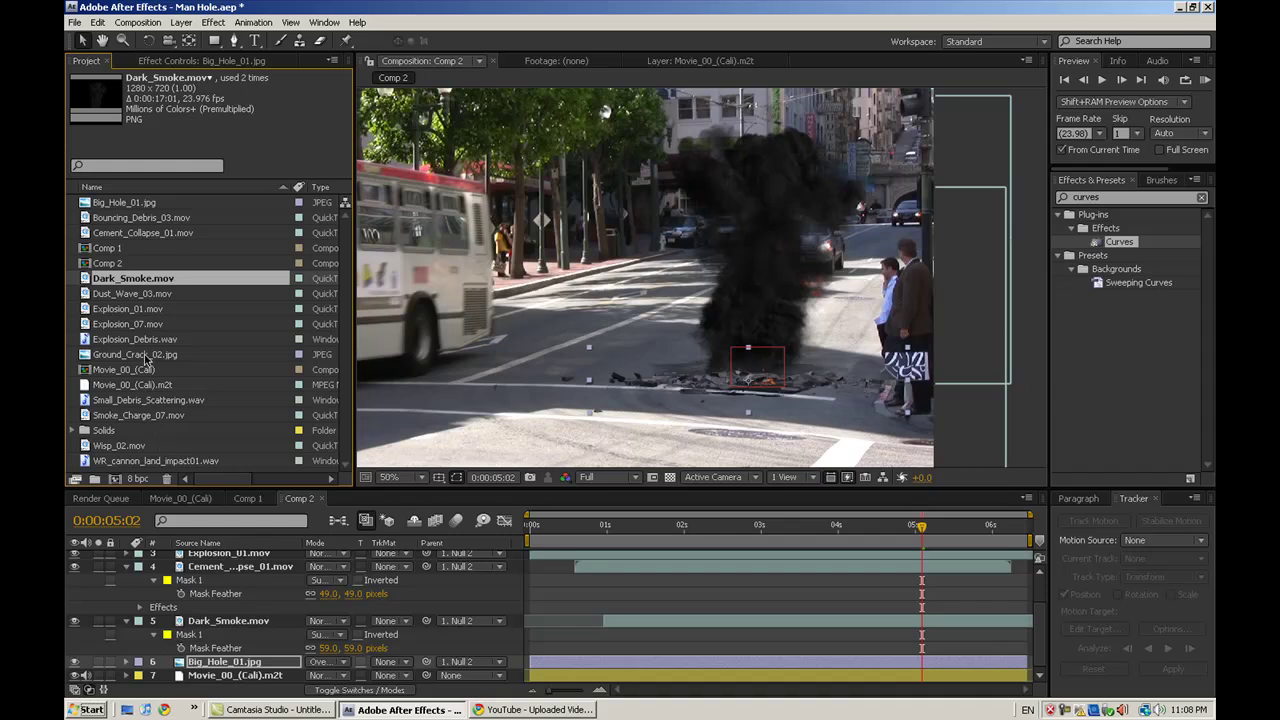
drag(146, 357, 158, 325)
drag(187, 582, 220, 656)
scroll(643, 317, down, 1)
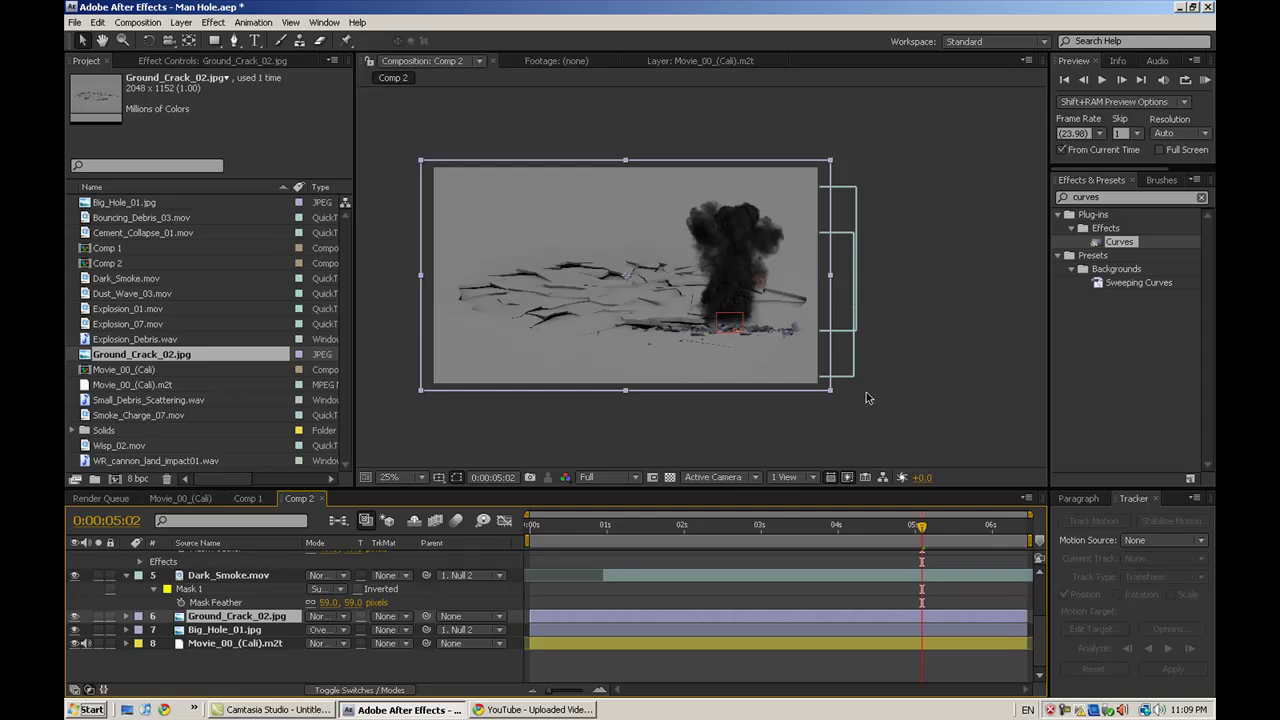
drag(831, 394, 755, 352)
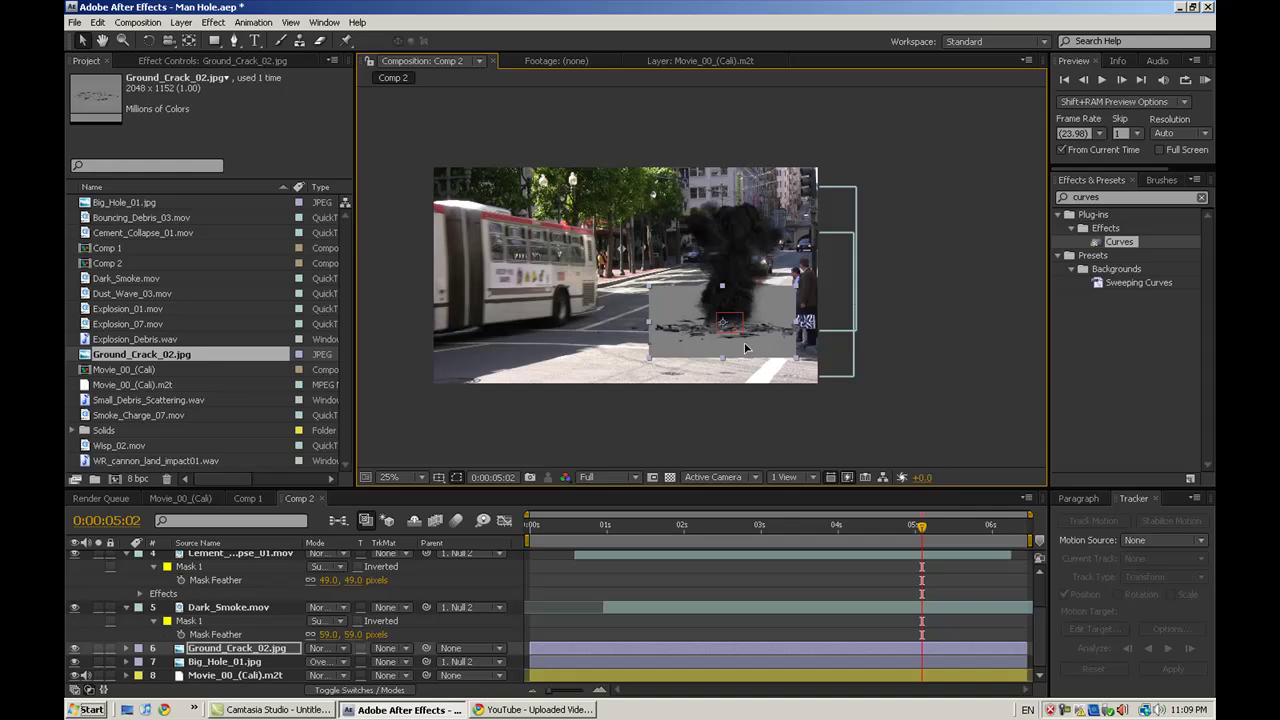
click(347, 652)
click(378, 400)
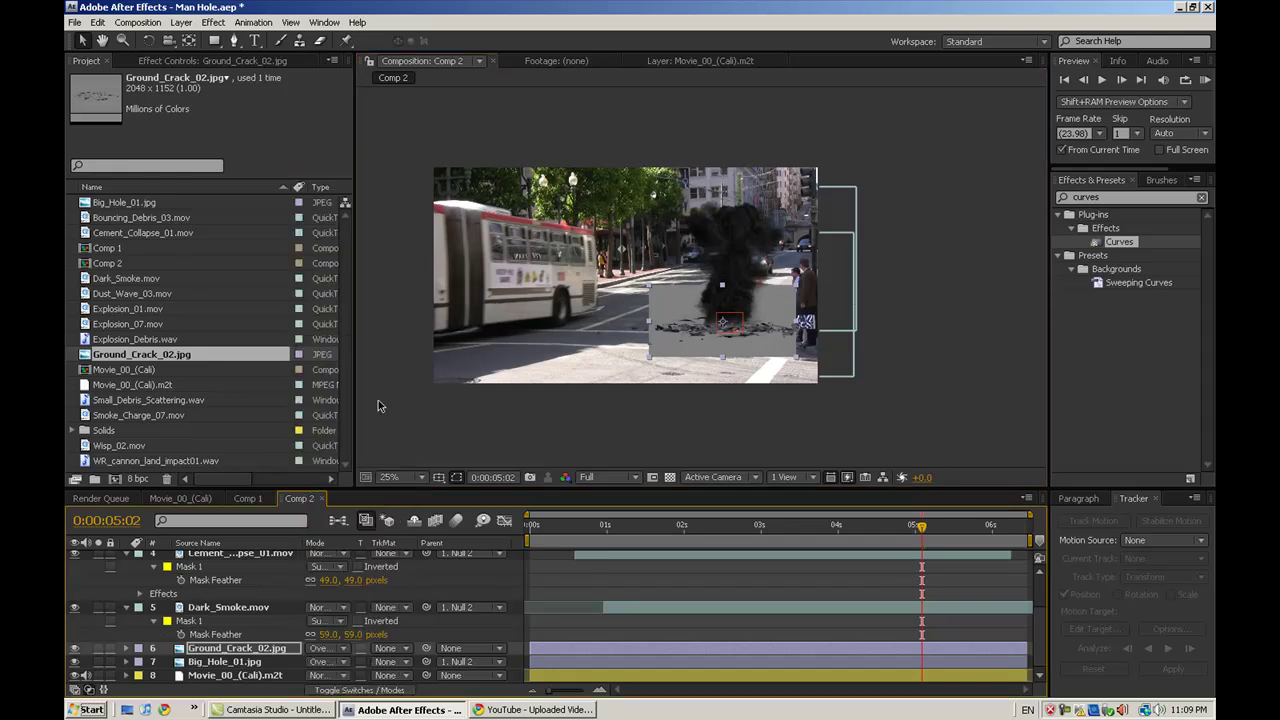